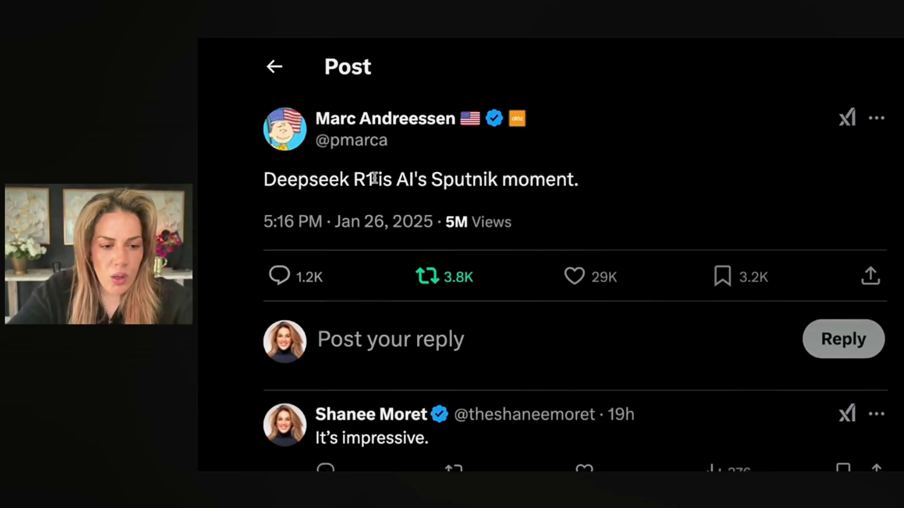
Highlight the phrase "Sputnik moment" in the DeepSeek R1 post on X
{"action": "left_click_drag", "start_coordinate": [432, 181], "coordinate": [591, 184]}
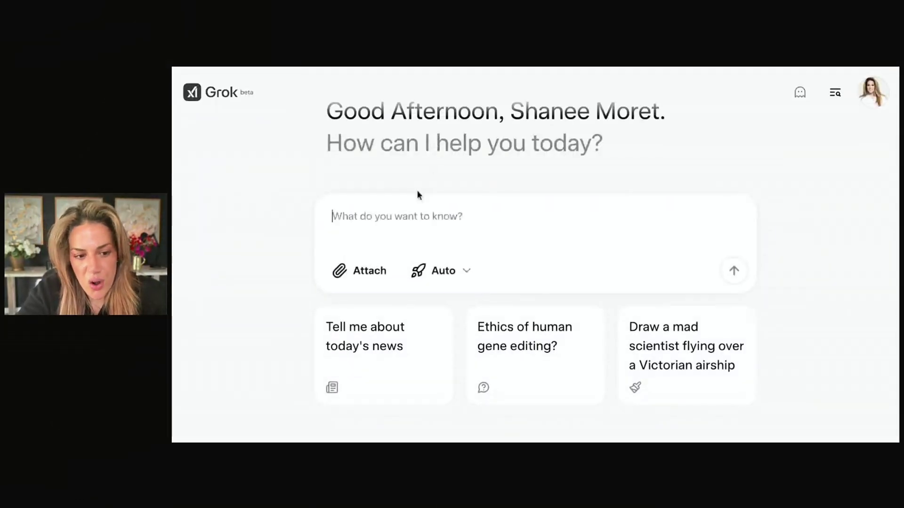
Ask Grok "what is a Sputnik moment" and highlight key lines about urgency or competition
{"action": "type", "text": "what is a sput"}
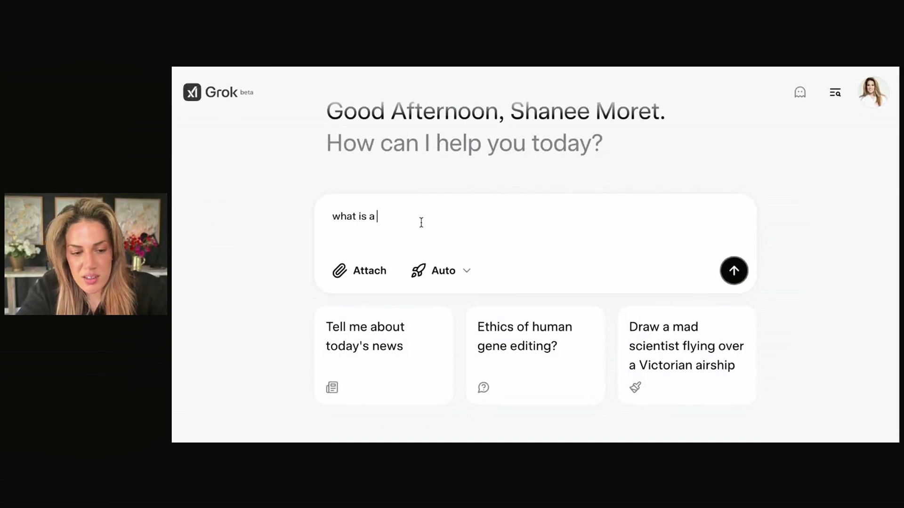
{"action": "type", "text": "nik mom"}
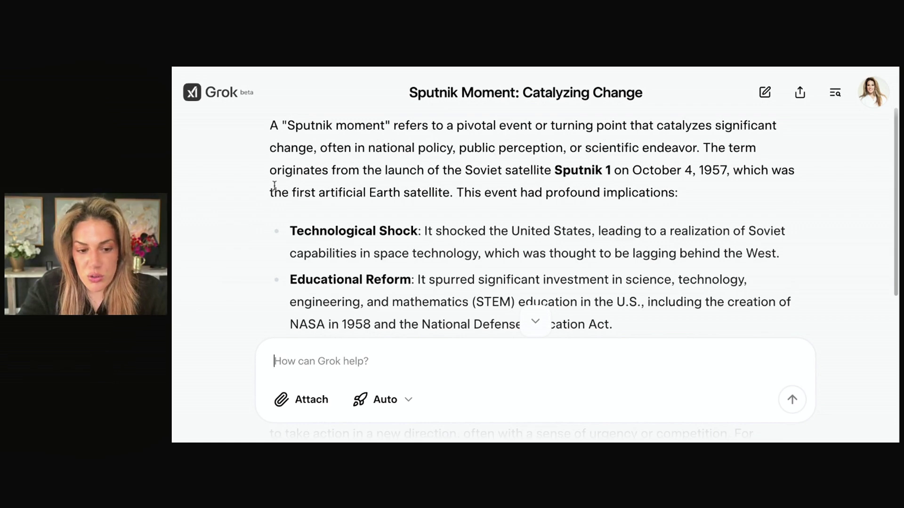
{"action": "scroll", "coordinate": [462, 196], "scroll_direction": "down", "scroll_amount": 3}
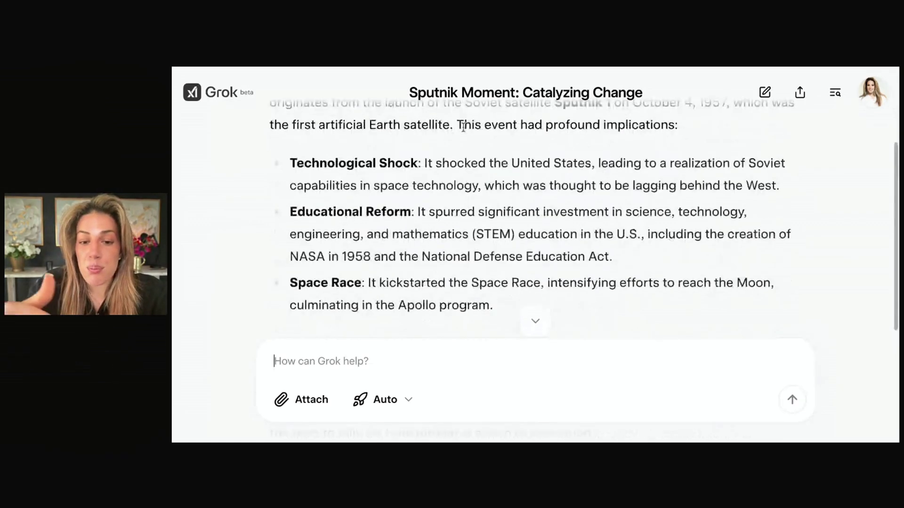
{"action": "left_click_drag", "start_coordinate": [459, 126], "coordinate": [674, 131]}
{"action": "scroll", "coordinate": [674, 130], "scroll_direction": "down", "scroll_amount": 2}
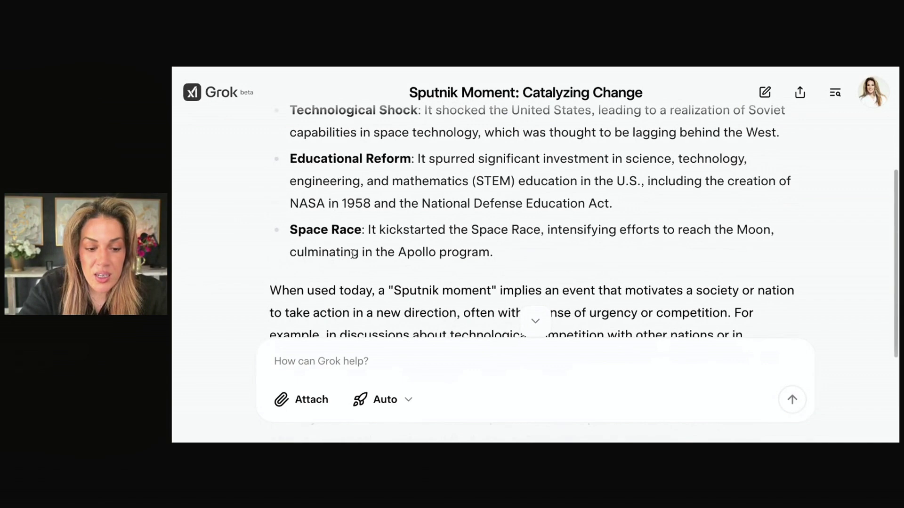
{"action": "scroll", "coordinate": [443, 256], "scroll_direction": "down", "scroll_amount": 4}
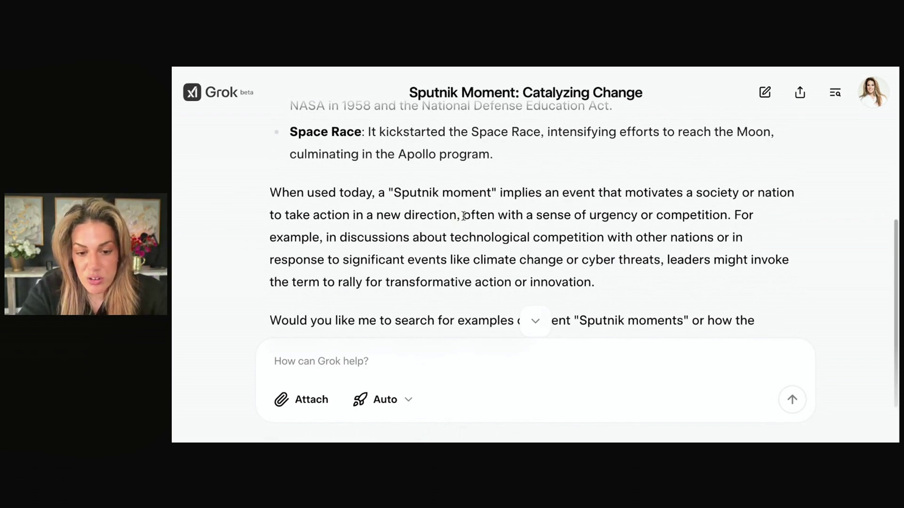
{"action": "left_click_drag", "start_coordinate": [605, 216], "coordinate": [729, 218]}
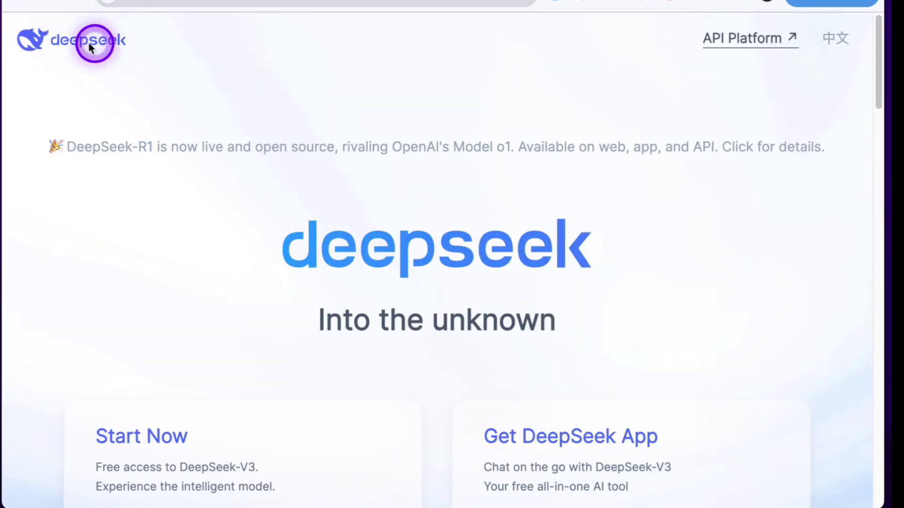
Open the free DeepSeek chat from Start Now and enable web Search
{"action": "scroll", "coordinate": [37, 32], "scroll_direction": "up", "scroll_amount": 5}
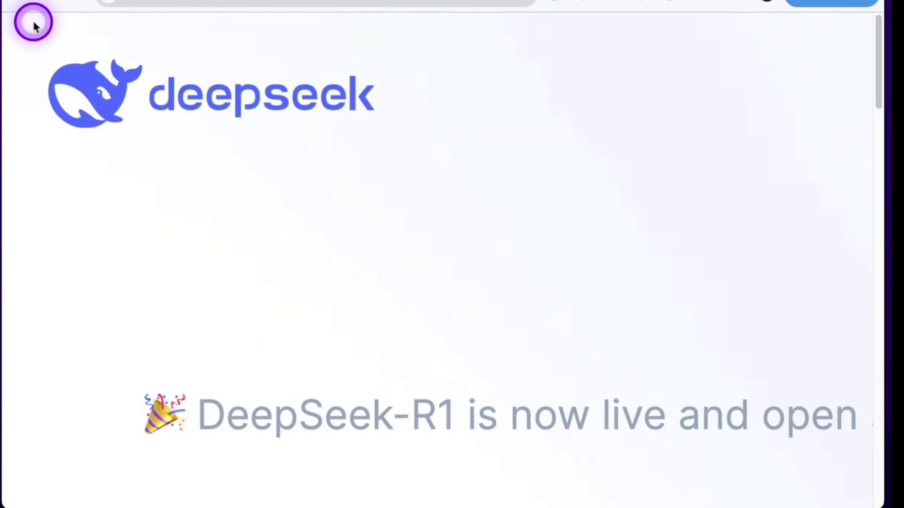
{"action": "scroll", "coordinate": [237, 210], "scroll_direction": "down", "scroll_amount": 5}
{"action": "scroll", "coordinate": [237, 210], "scroll_direction": "down", "scroll_amount": 5}
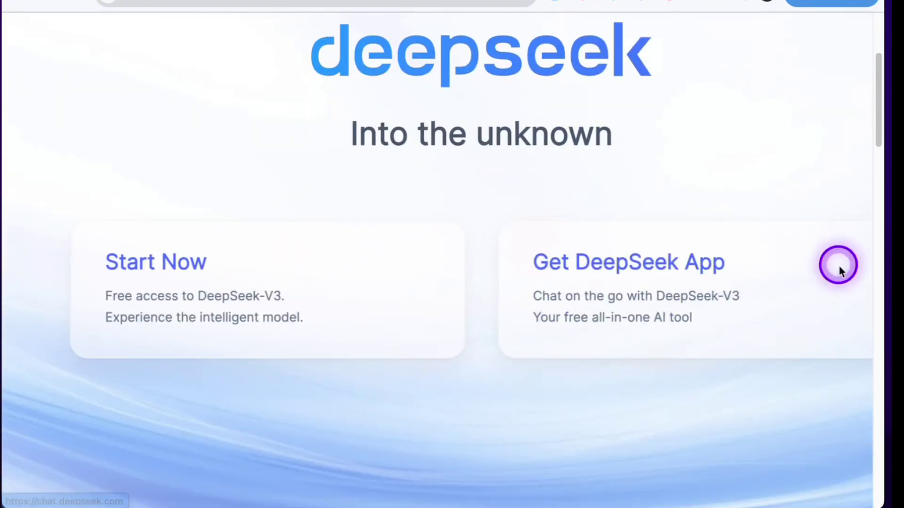
{"action": "mouse_move", "coordinate": [837, 264]}
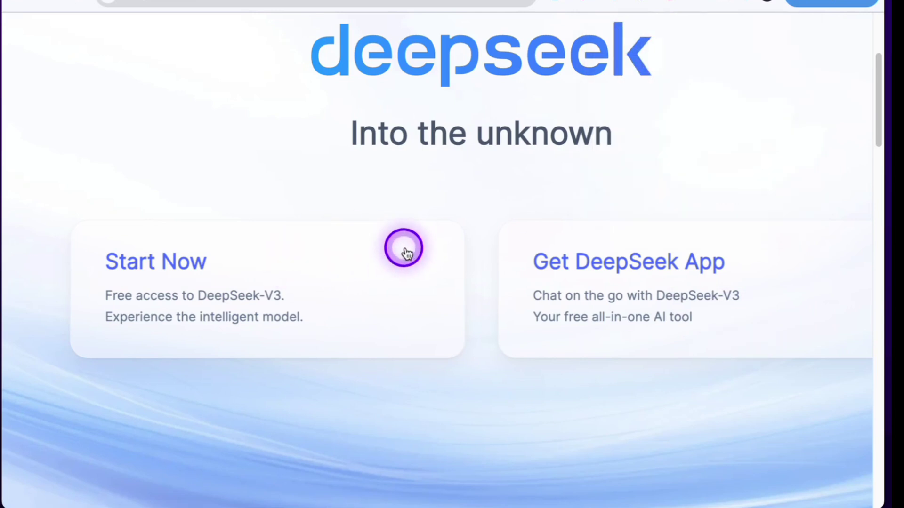
{"action": "scroll", "coordinate": [405, 247], "scroll_direction": "down", "scroll_amount": 1}
{"action": "scroll", "coordinate": [416, 260], "scroll_direction": "up", "scroll_amount": 1}
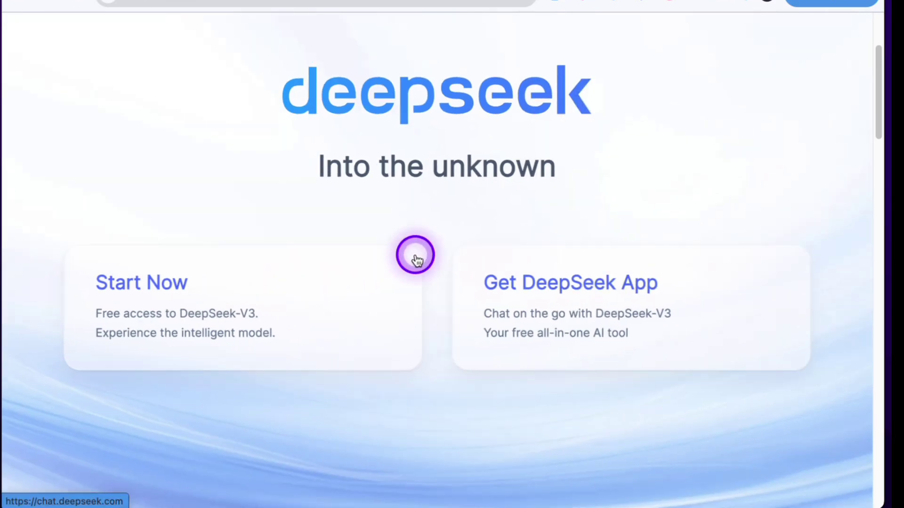
{"action": "left_click", "coordinate": [284, 252]}
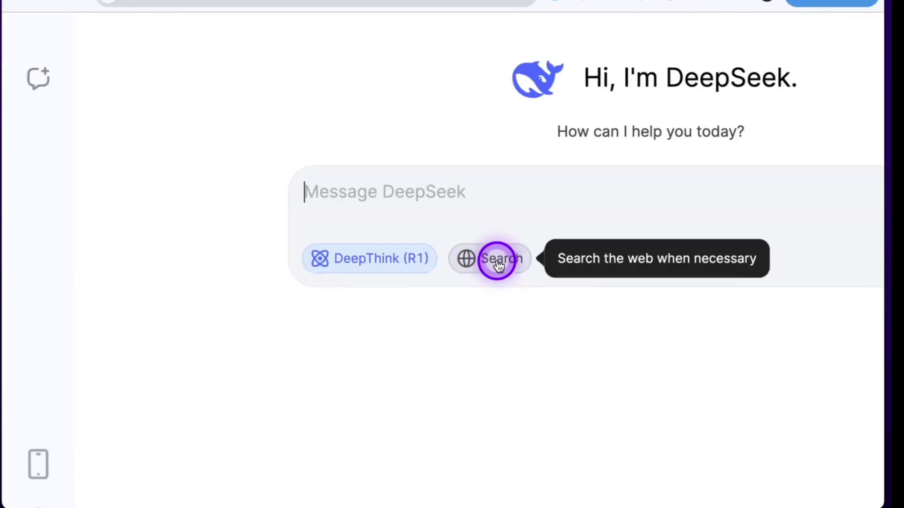
{"action": "left_click", "coordinate": [437, 257]}
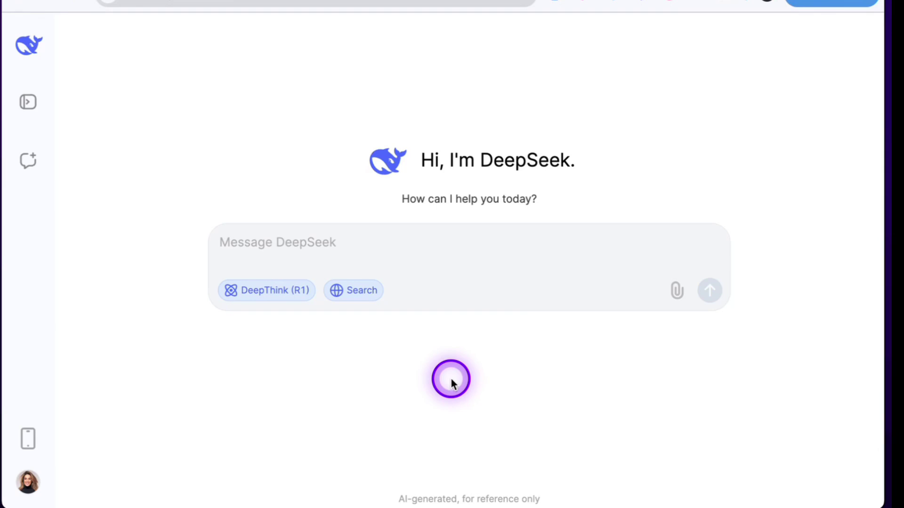
Ask DeepSeek for today's top 3 AI news stories as an executive summary for entrepreneurs
{"action": "left_click", "coordinate": [414, 242]}
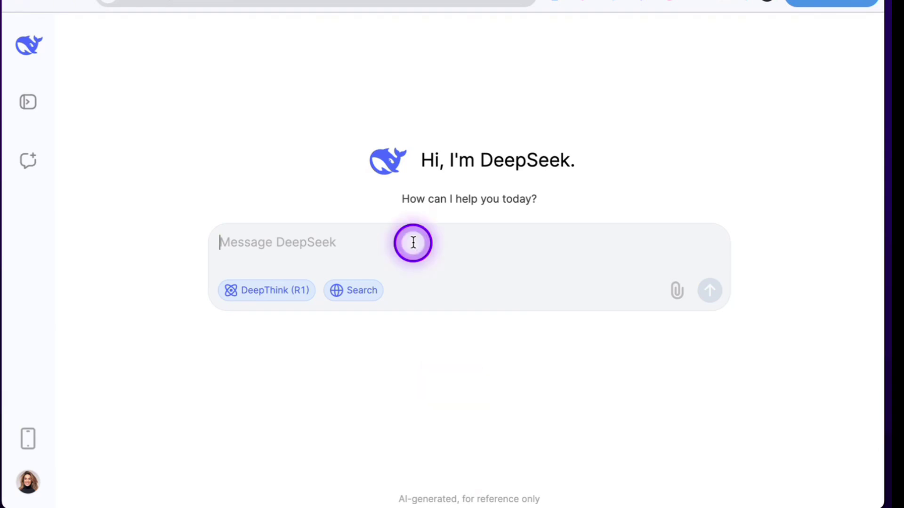
{"action": "type", "text": "P"}
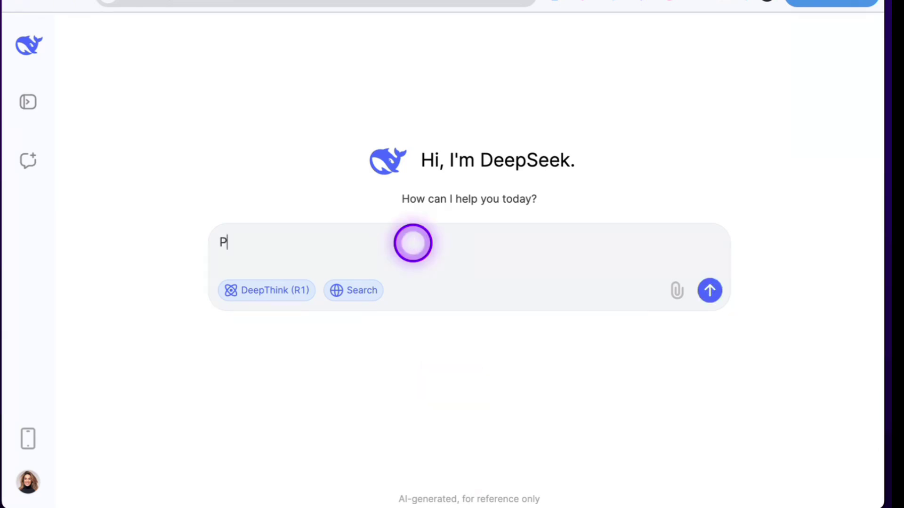
{"action": "type", "text": "lease provide me with a"}
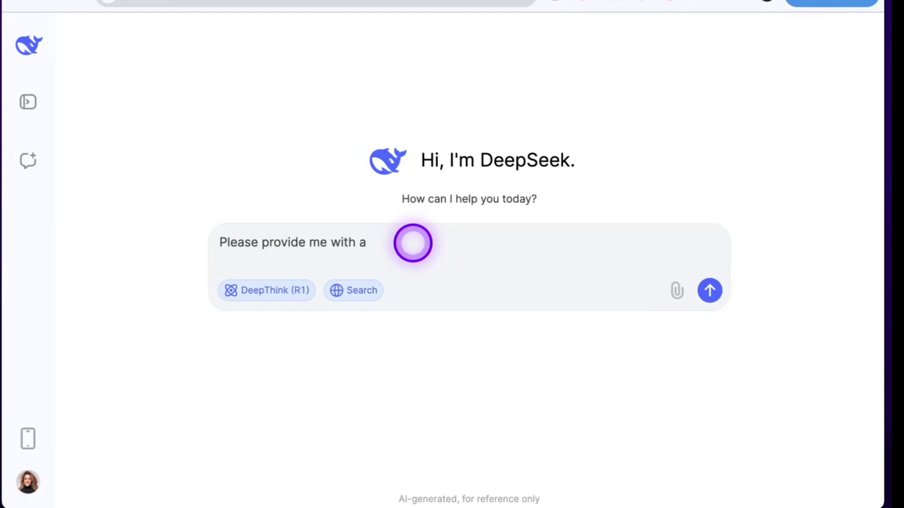
{"action": "key", "text": "BackSpace"}
{"action": "type", "text": "the top 3 ai"}
{"action": "type", "text": " related new stories for the day and turn it into an executive summary for entrepene"}
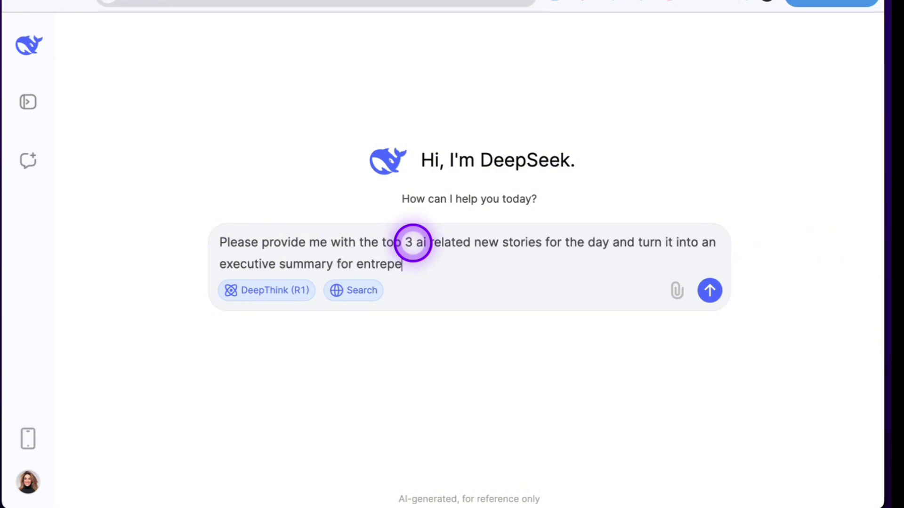
{"action": "key", "text": "BackSpace"}
{"action": "key", "text": "BackSpace"}
{"action": "key", "text": "BackSpace"}
{"action": "type", "text": "reneurs"}
{"action": "key", "text": "Return"}
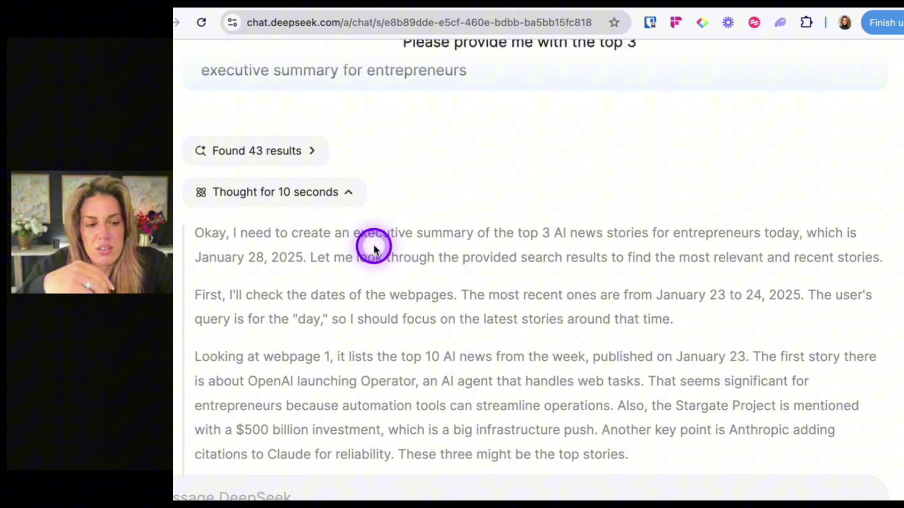
Highlight the January 28, 2025 date in DeepSeek's reasoning, then clear it
{"action": "scroll", "coordinate": [374, 244], "scroll_direction": "down", "scroll_amount": 3}
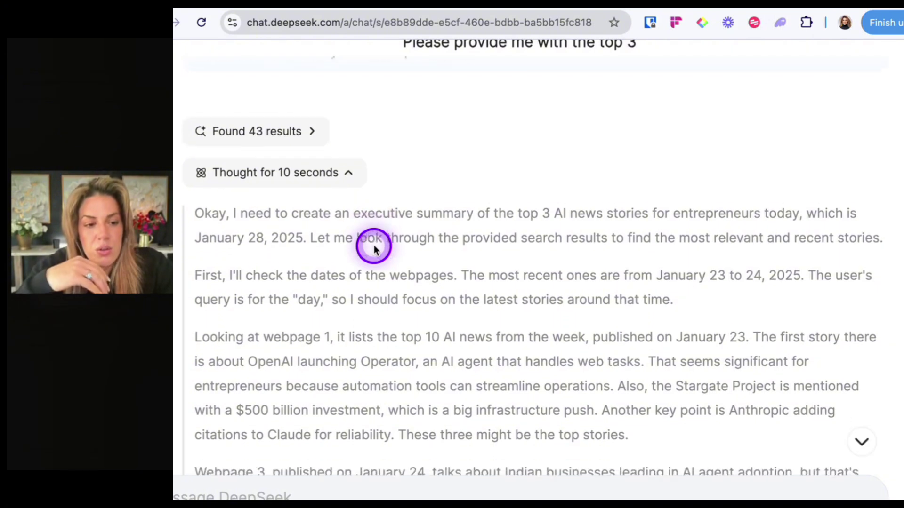
{"action": "scroll", "coordinate": [373, 247], "scroll_direction": "down", "scroll_amount": 1}
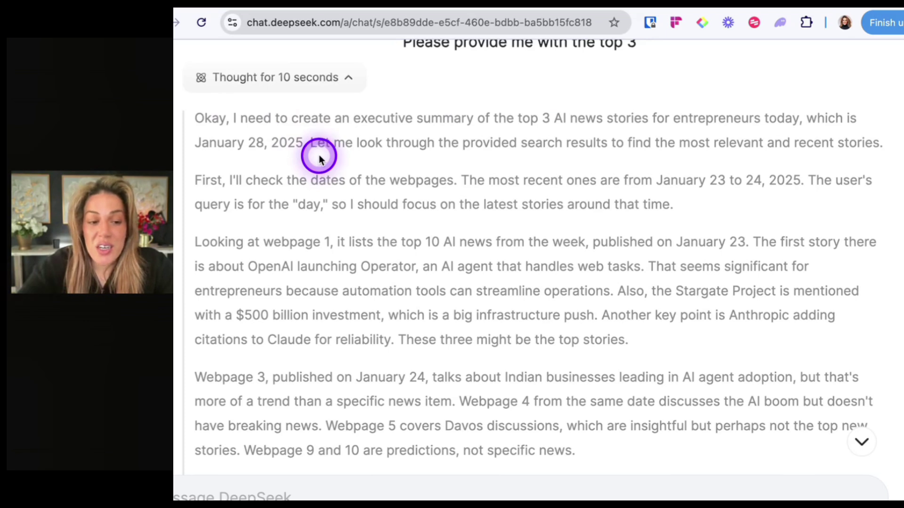
{"action": "left_click_drag", "start_coordinate": [307, 144], "coordinate": [167, 147]}
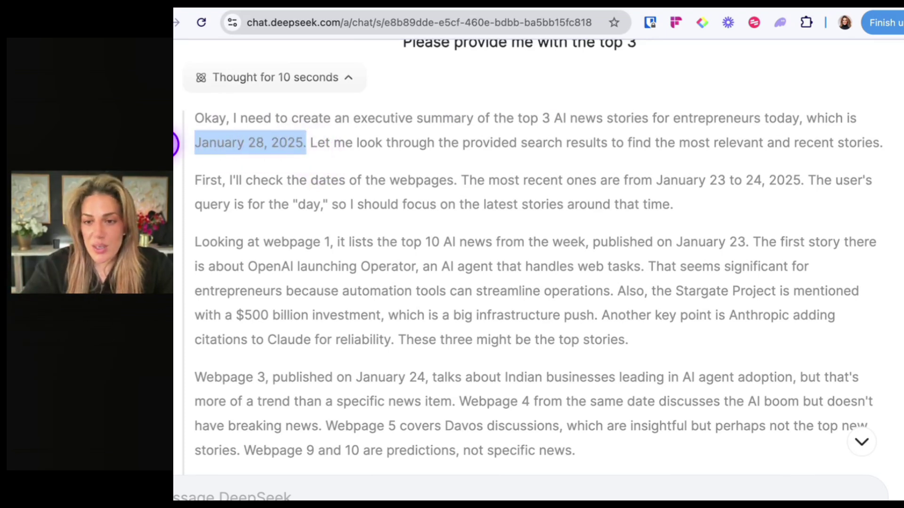
{"action": "left_click", "coordinate": [254, 140]}
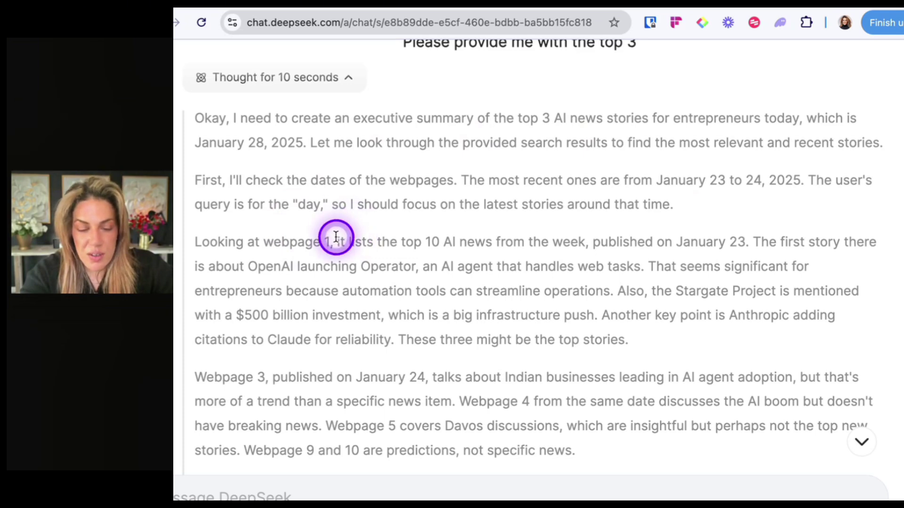
Read the summary from the Operator story down to the Strategic Takeaways
{"action": "scroll", "coordinate": [413, 238], "scroll_direction": "down", "scroll_amount": 2}
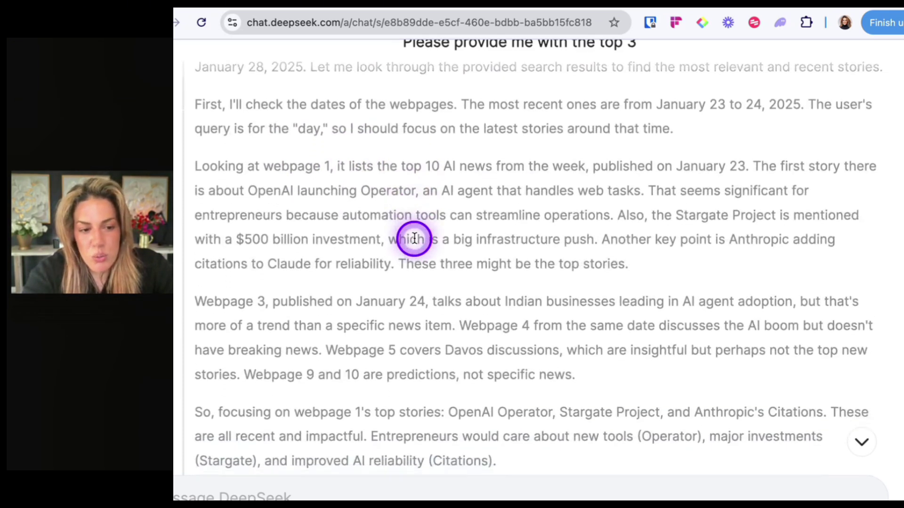
{"action": "scroll", "coordinate": [414, 239], "scroll_direction": "down", "scroll_amount": 2}
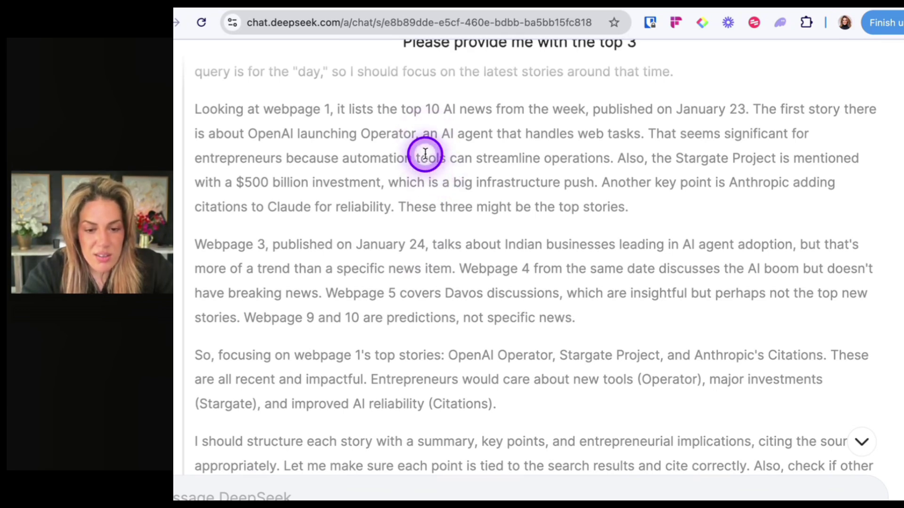
{"action": "scroll", "coordinate": [425, 153], "scroll_direction": "down", "scroll_amount": 3}
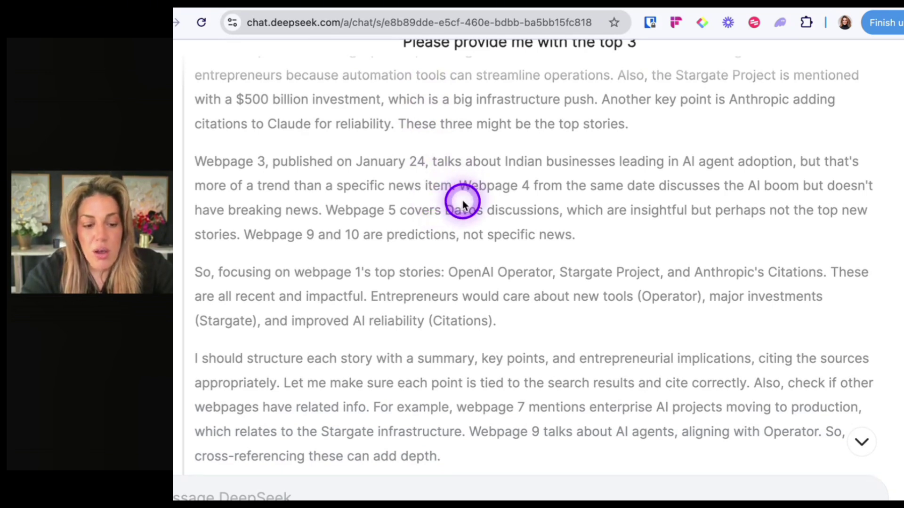
{"action": "scroll", "coordinate": [463, 202], "scroll_direction": "down", "scroll_amount": 2}
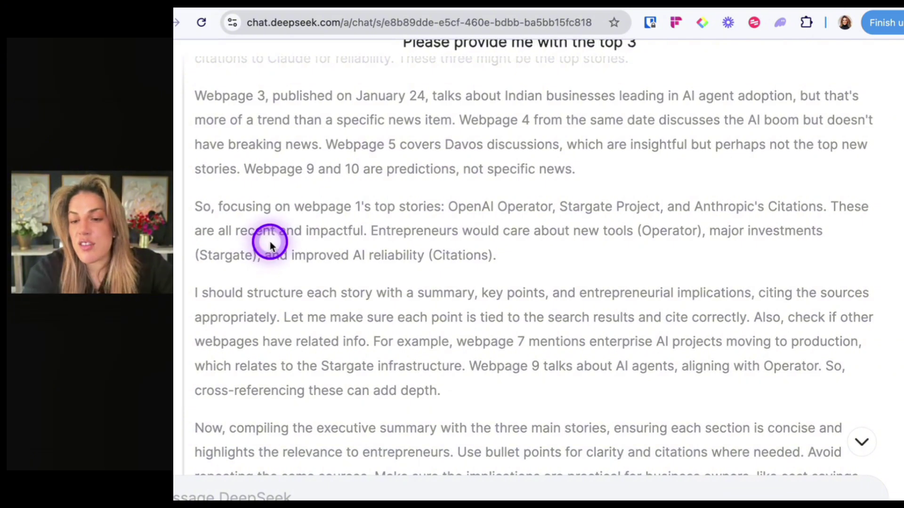
{"action": "scroll", "coordinate": [278, 224], "scroll_direction": "down", "scroll_amount": 6}
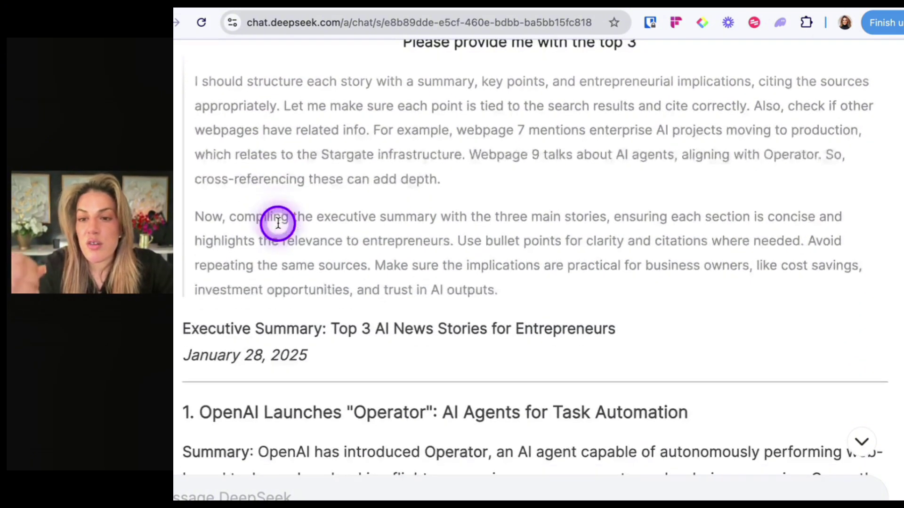
{"action": "scroll", "coordinate": [278, 223], "scroll_direction": "down", "scroll_amount": 5}
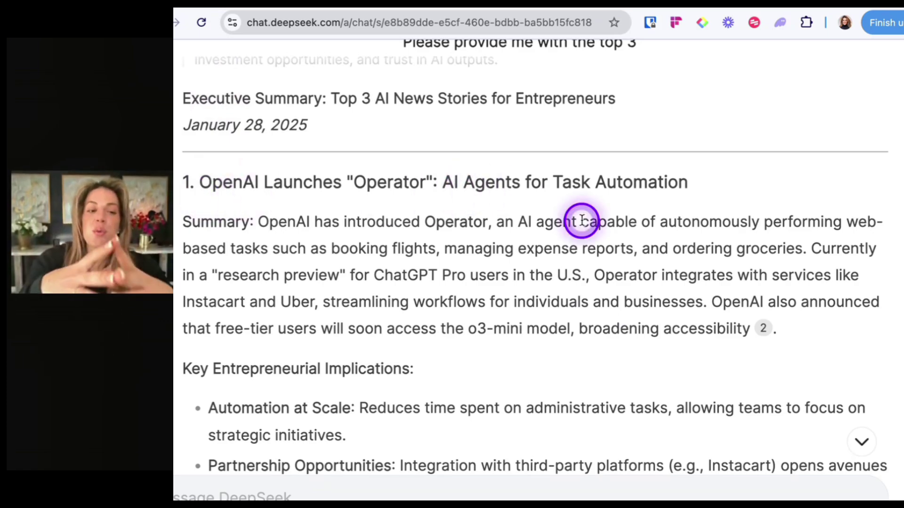
{"action": "scroll", "coordinate": [582, 219], "scroll_direction": "down", "scroll_amount": 5}
{"action": "scroll", "coordinate": [581, 220], "scroll_direction": "down", "scroll_amount": 15}
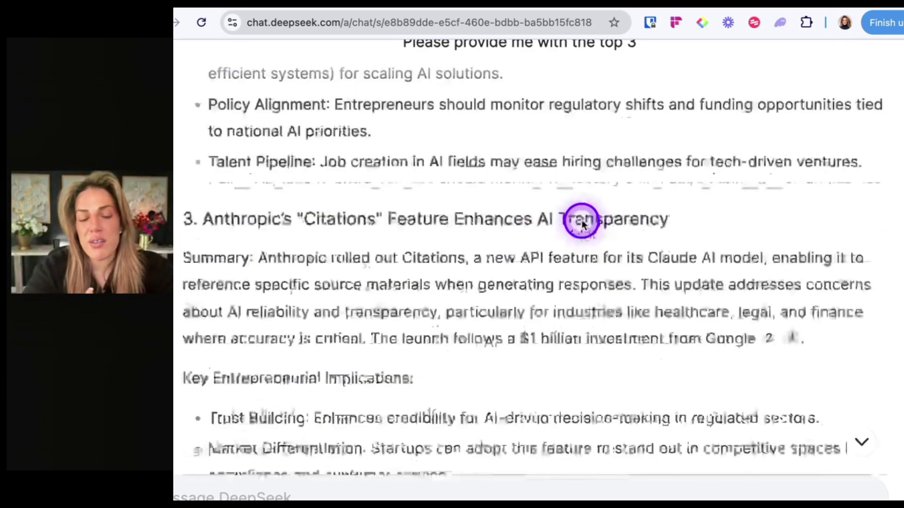
{"action": "scroll", "coordinate": [582, 220], "scroll_direction": "down", "scroll_amount": 3}
{"action": "scroll", "coordinate": [586, 227], "scroll_direction": "down", "scroll_amount": 5}
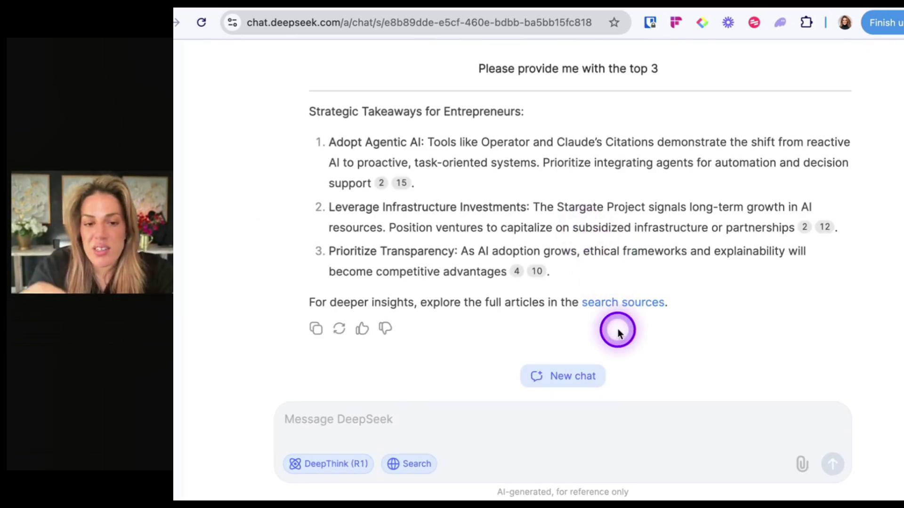
{"action": "left_click", "coordinate": [632, 416]}
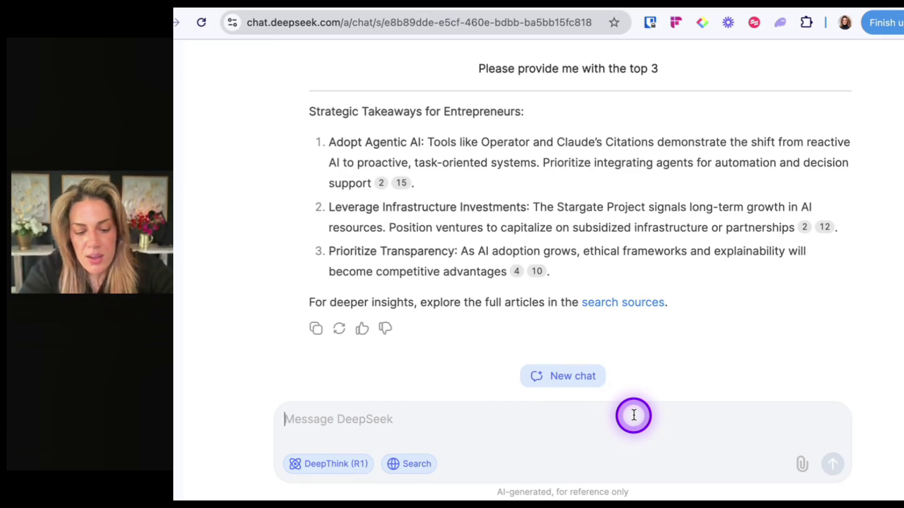
Ask DeepSeek for AI stories from January 27th only and enlarge the page text
{"action": "type", "text": "Give me ai stories from january 27th only"}
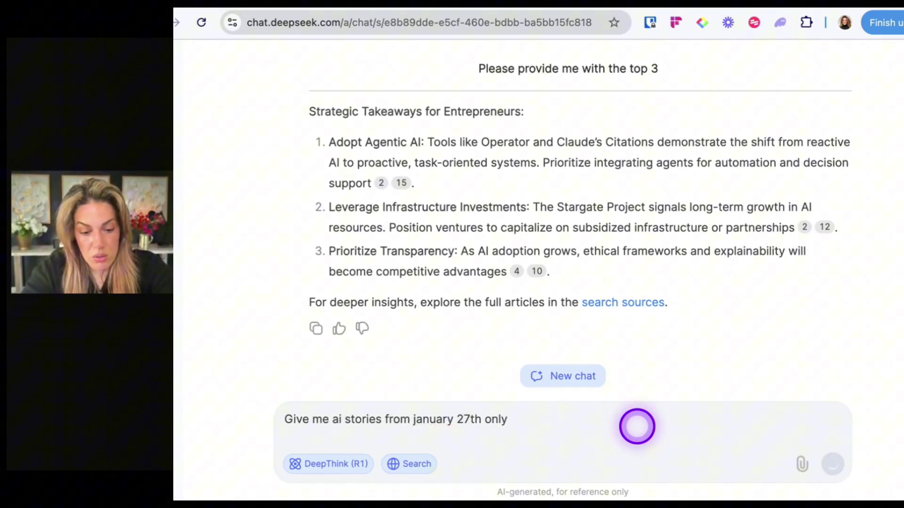
{"action": "key", "text": "Return"}
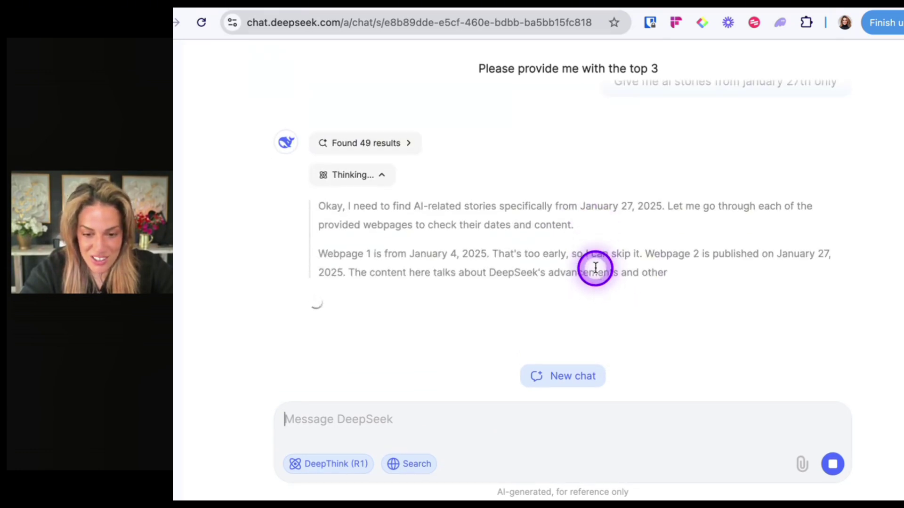
{"action": "key", "text": "super+equal"}
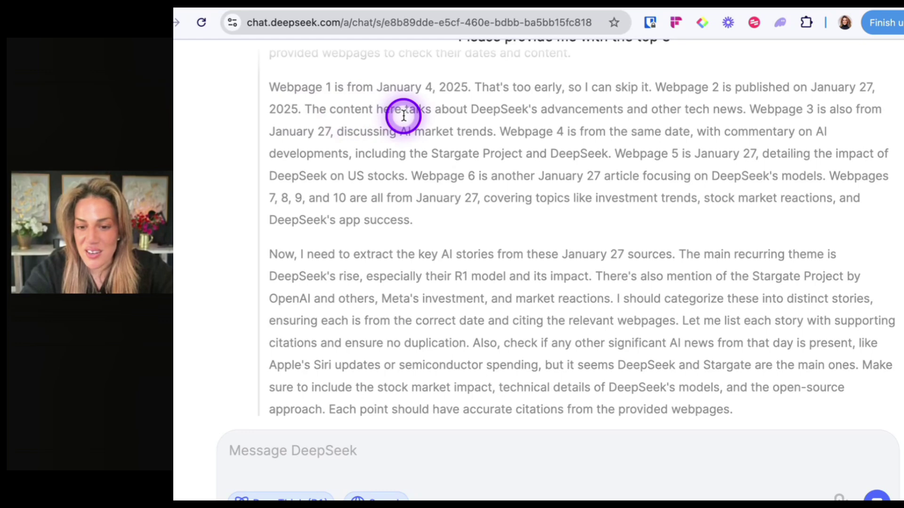
Read the January 27th stories: DeepSeek's R1, Stargate, and Meta's $65B investment
{"action": "scroll", "coordinate": [403, 116], "scroll_direction": "up", "scroll_amount": 2}
{"action": "scroll", "coordinate": [403, 116], "scroll_direction": "down", "scroll_amount": 2}
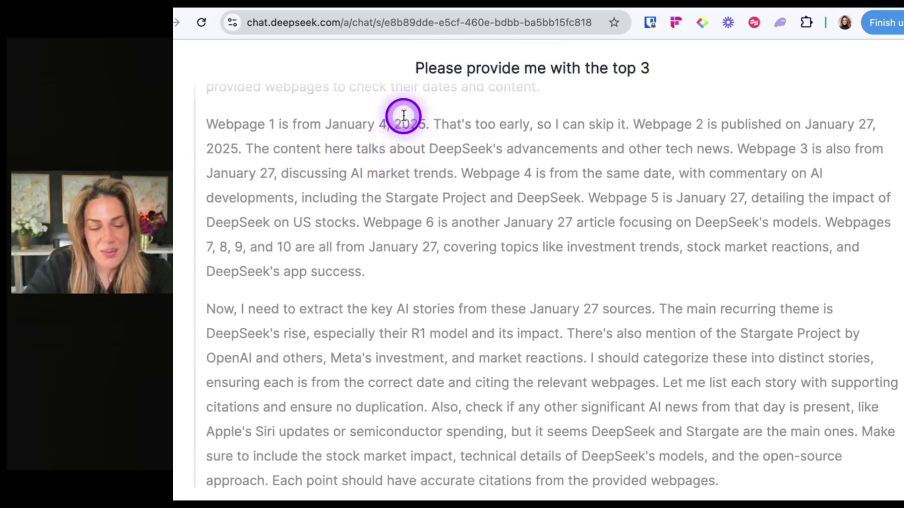
{"action": "scroll", "coordinate": [405, 118], "scroll_direction": "up", "scroll_amount": 2}
{"action": "scroll", "coordinate": [434, 160], "scroll_direction": "down", "scroll_amount": 10}
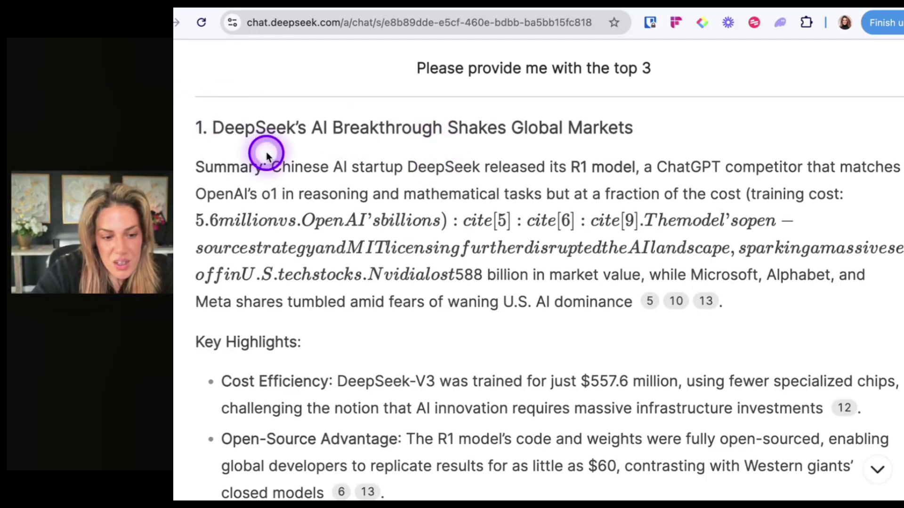
{"action": "scroll", "coordinate": [612, 141], "scroll_direction": "down", "scroll_amount": 6}
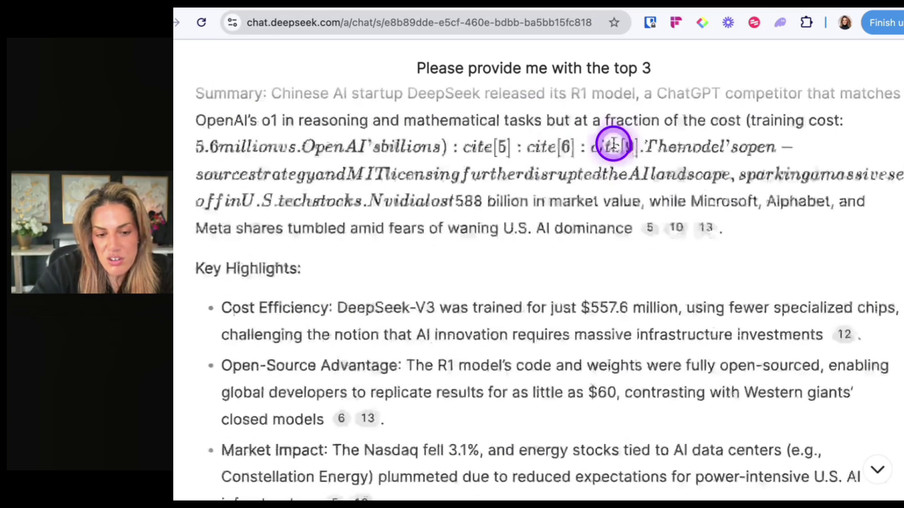
{"action": "scroll", "coordinate": [613, 143], "scroll_direction": "down", "scroll_amount": 2}
{"action": "scroll", "coordinate": [620, 228], "scroll_direction": "down", "scroll_amount": 3}
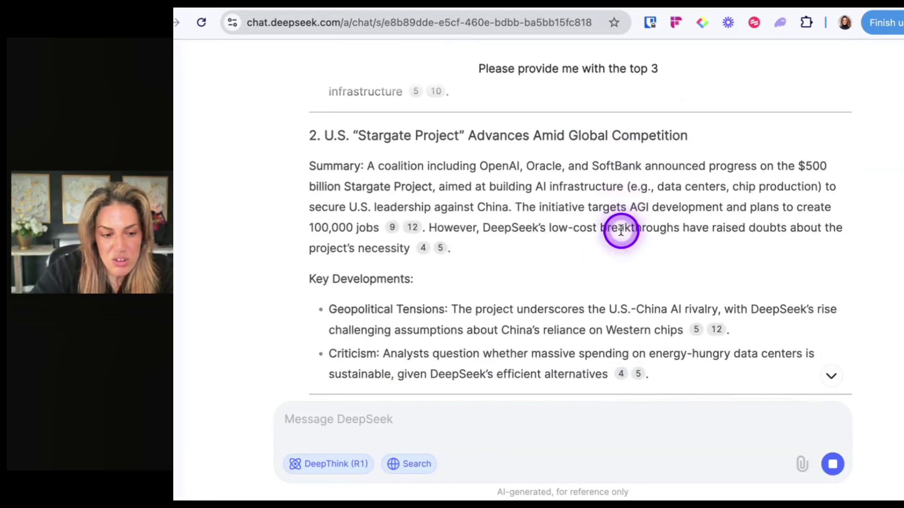
{"action": "scroll", "coordinate": [620, 229], "scroll_direction": "down", "scroll_amount": 1}
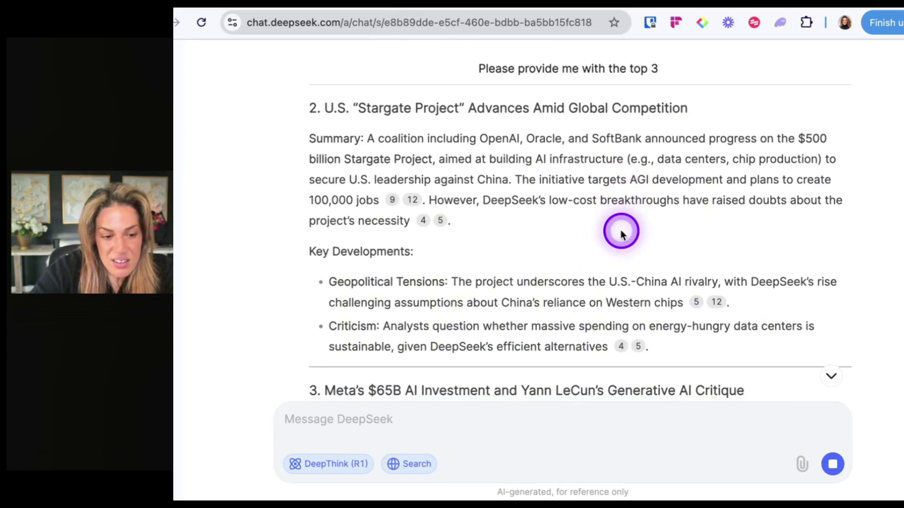
{"action": "scroll", "coordinate": [621, 230], "scroll_direction": "down", "scroll_amount": 1}
{"action": "scroll", "coordinate": [620, 230], "scroll_direction": "up", "scroll_amount": 3}
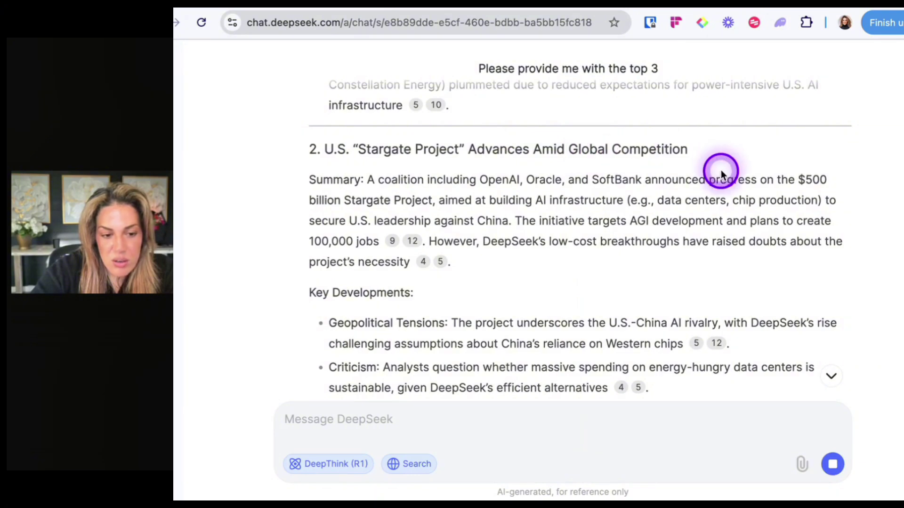
{"action": "scroll", "coordinate": [720, 170], "scroll_direction": "down", "scroll_amount": 8}
{"action": "scroll", "coordinate": [720, 174], "scroll_direction": "down", "scroll_amount": 4}
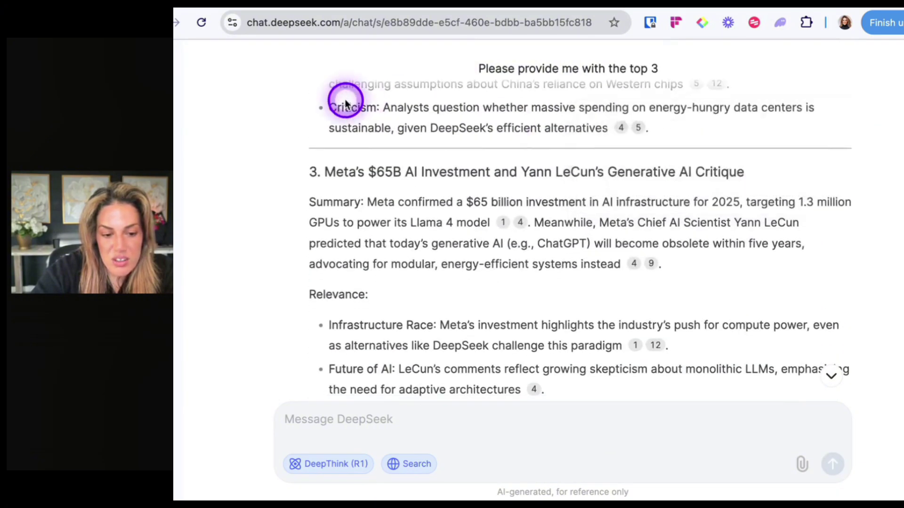
{"action": "scroll", "coordinate": [347, 101], "scroll_direction": "up", "scroll_amount": 8}
{"action": "scroll", "coordinate": [320, 216], "scroll_direction": "up", "scroll_amount": 10}
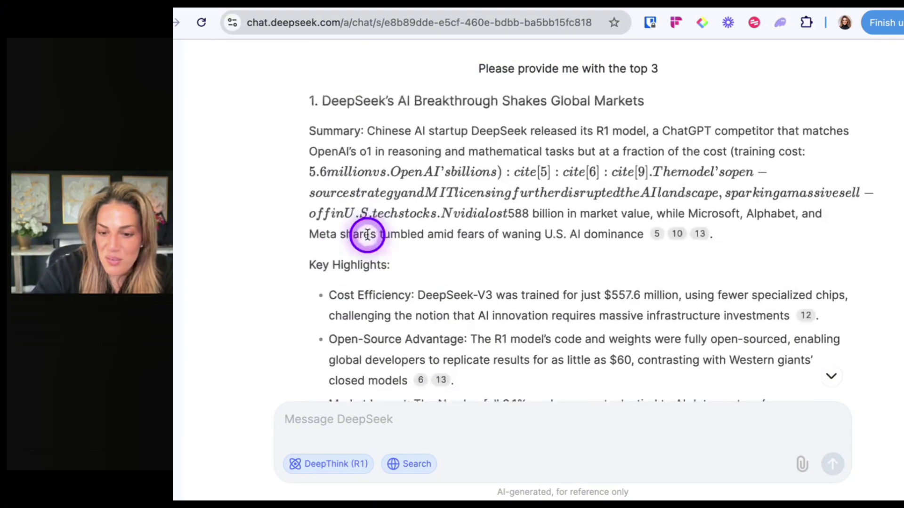
{"action": "scroll", "coordinate": [367, 231], "scroll_direction": "down", "scroll_amount": 5}
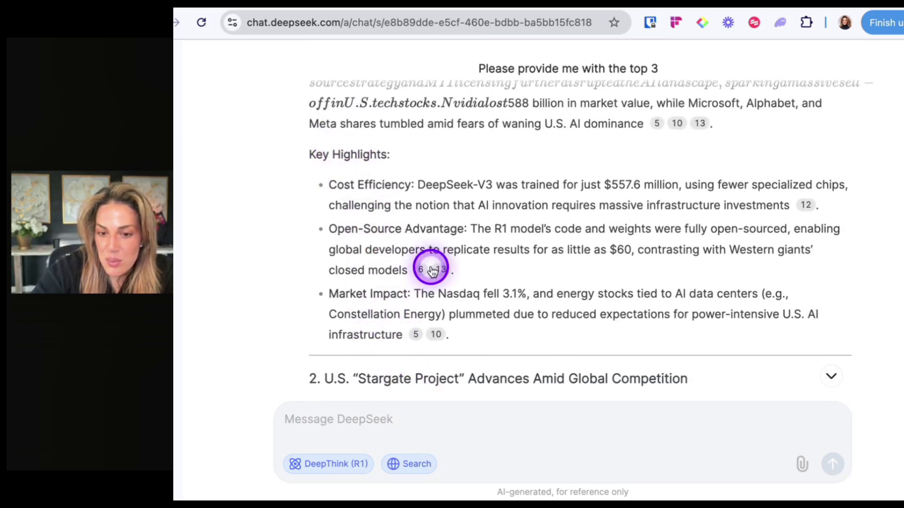
Check the cited sources and highlight the first trend about open-source models
{"action": "mouse_move", "coordinate": [444, 271]}
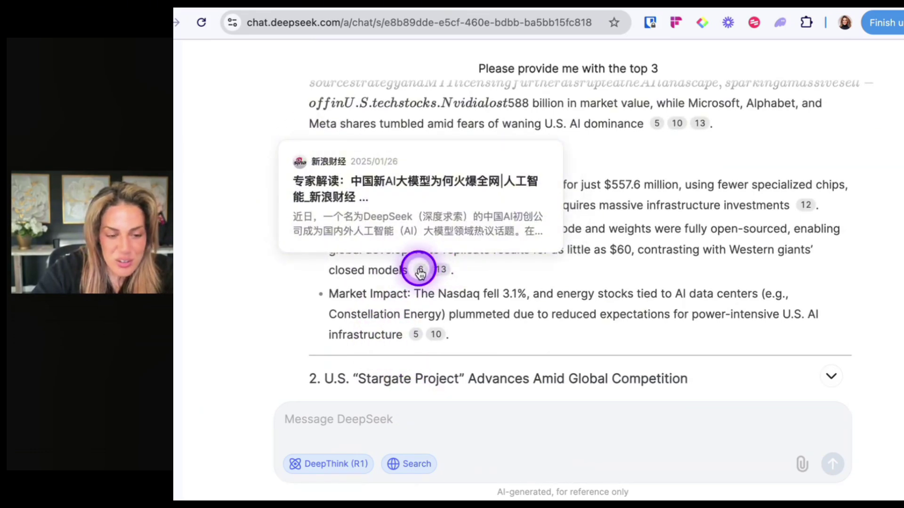
{"action": "mouse_move", "coordinate": [439, 339]}
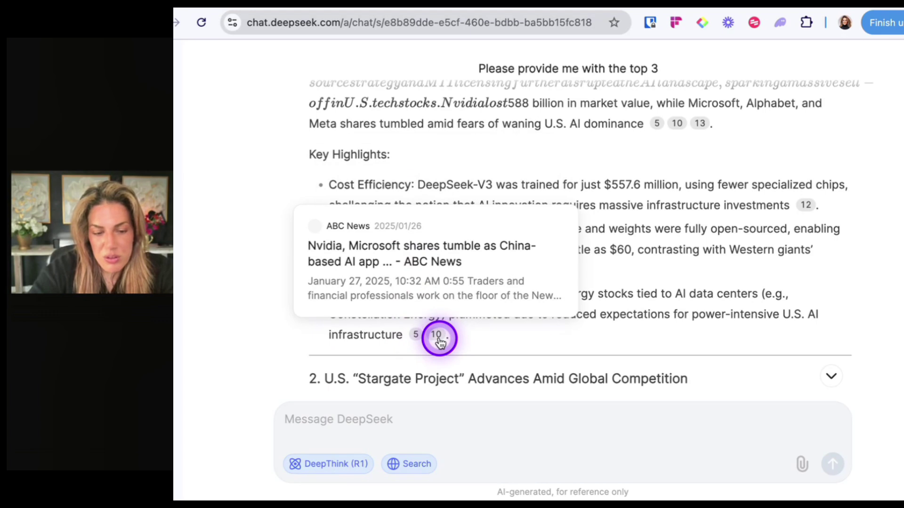
{"action": "scroll", "coordinate": [314, 160], "scroll_direction": "down", "scroll_amount": 10}
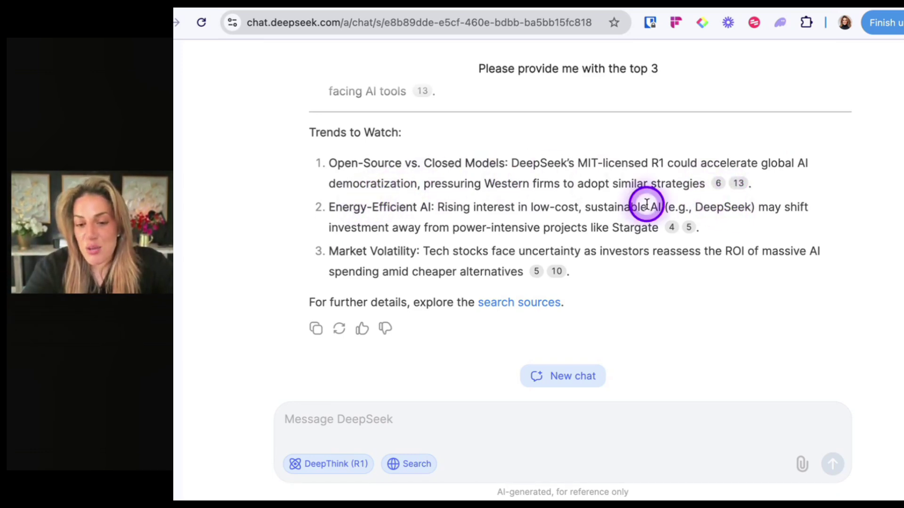
{"action": "left_click_drag", "start_coordinate": [753, 186], "coordinate": [315, 160]}
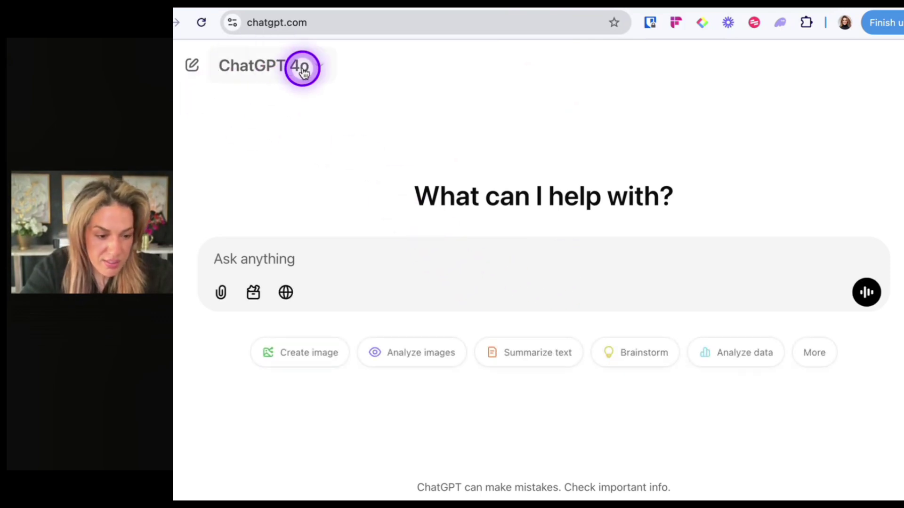
Switch ChatGPT to the o1 model and dismiss the canvas tip
{"action": "left_click", "coordinate": [298, 66]}
{"action": "left_click", "coordinate": [338, 275]}
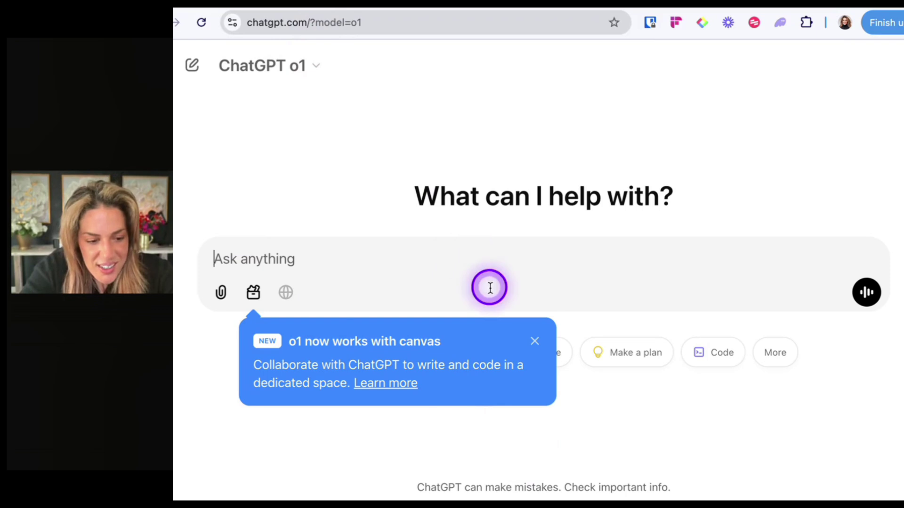
{"action": "left_click", "coordinate": [535, 342]}
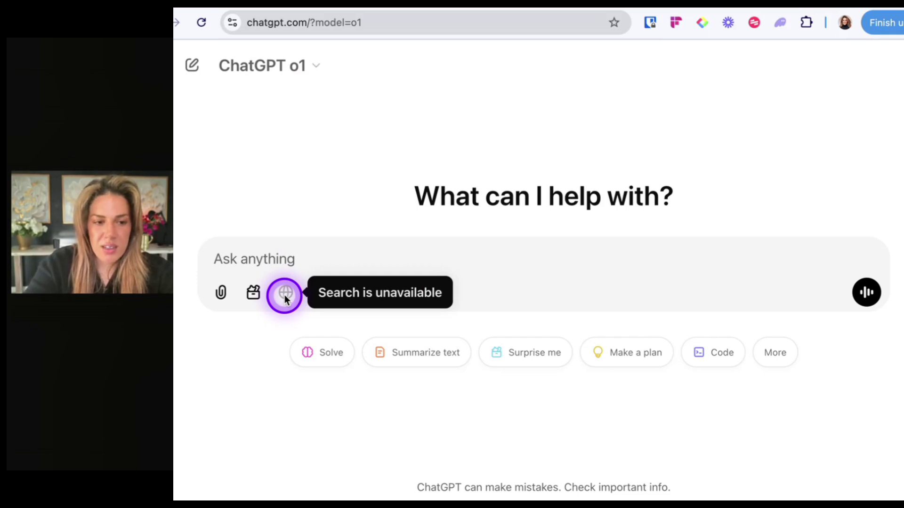
Paste and send the top 3 AI news executive-summary prompt to o1
{"action": "left_click", "coordinate": [276, 261]}
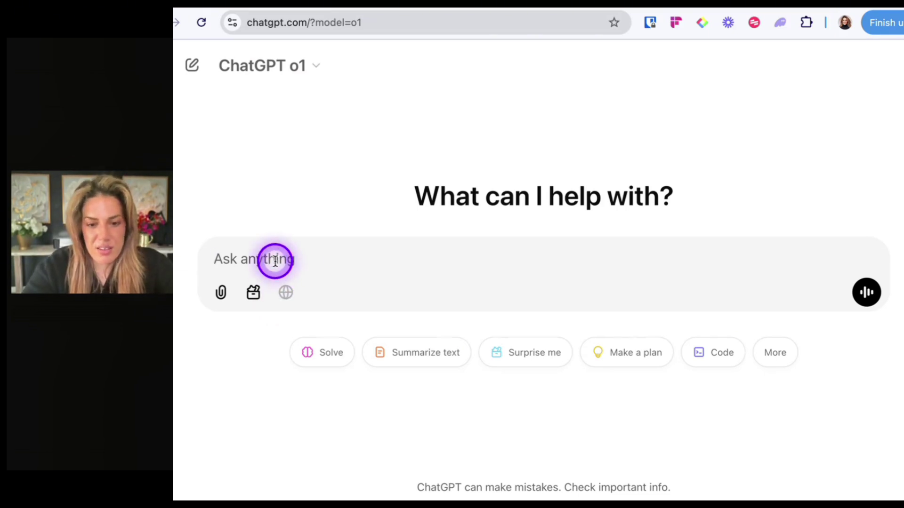
{"action": "type", "text": "Please provide me with the top 3 ai related new stories for the day and turn it into an executive summary for entrepreneurs"}
{"action": "key", "text": "Return"}
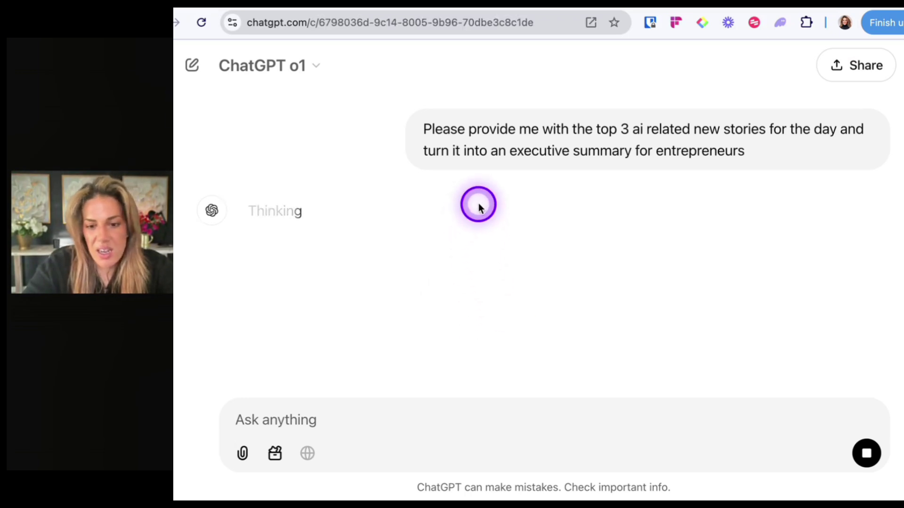
Expand o1's reasoning, read its AI news answer, then return to the DeepSeek tab
{"action": "left_click", "coordinate": [266, 208]}
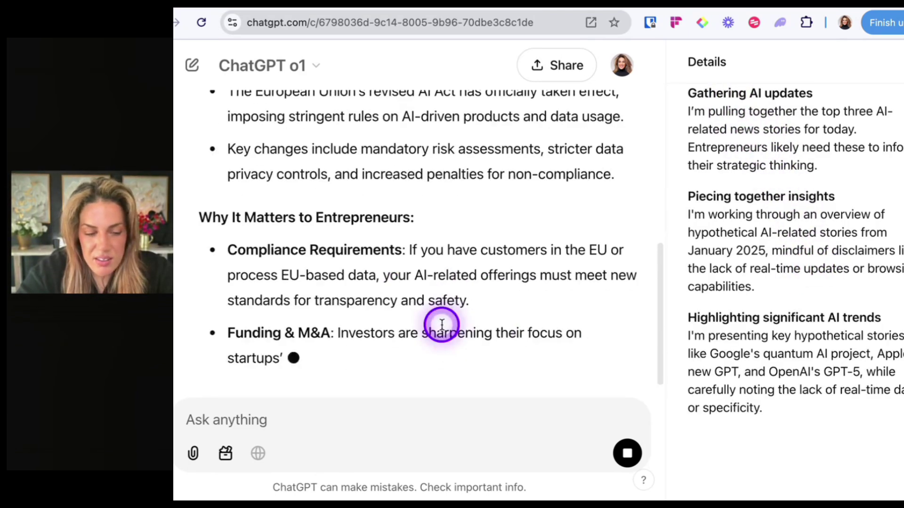
{"action": "scroll", "coordinate": [441, 324], "scroll_direction": "up", "scroll_amount": 5}
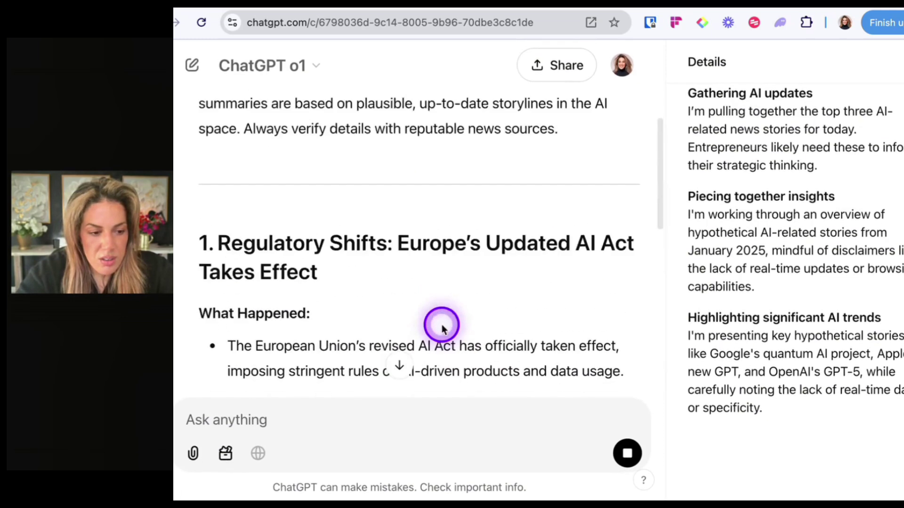
{"action": "scroll", "coordinate": [442, 323], "scroll_direction": "down", "scroll_amount": 4}
{"action": "scroll", "coordinate": [441, 324], "scroll_direction": "up", "scroll_amount": 9}
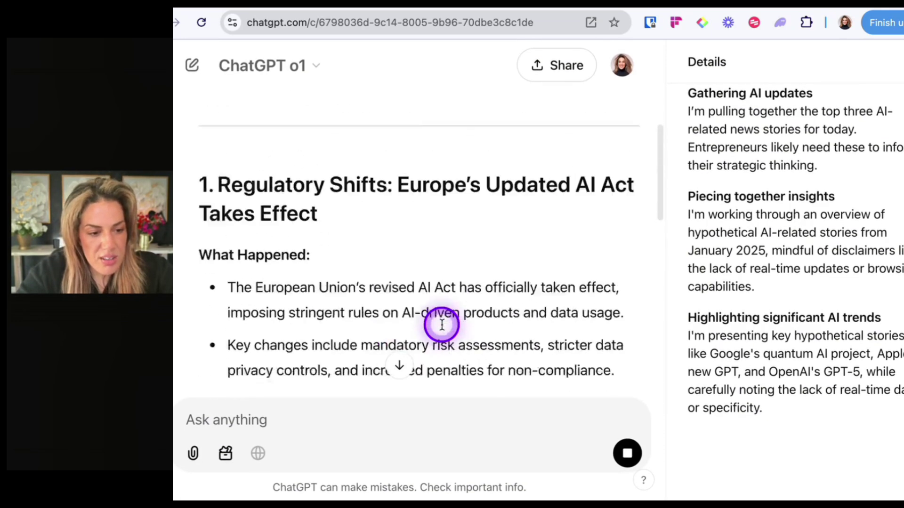
{"action": "scroll", "coordinate": [441, 325], "scroll_direction": "down", "scroll_amount": 4}
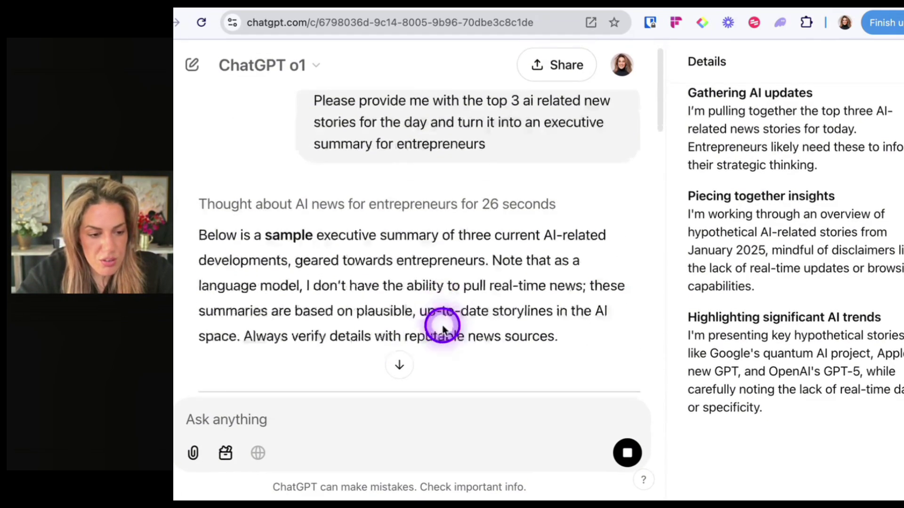
{"action": "scroll", "coordinate": [438, 326], "scroll_direction": "down", "scroll_amount": 5}
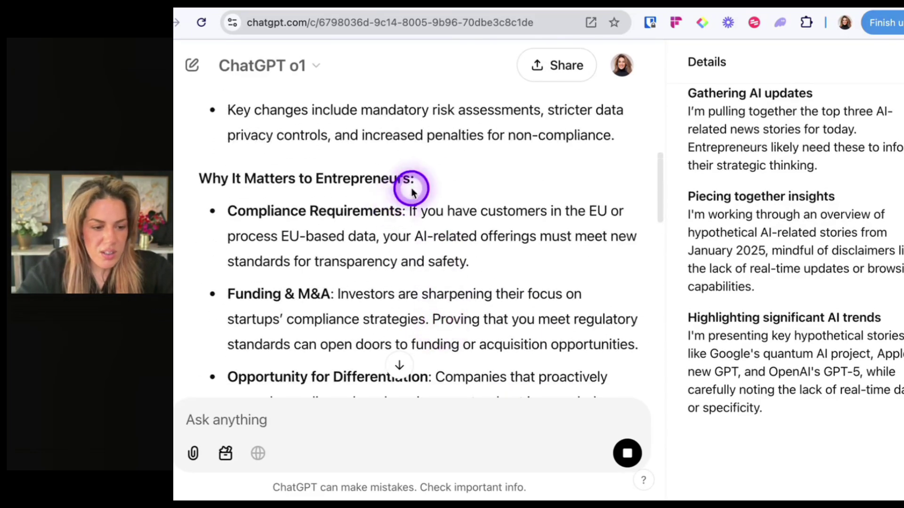
{"action": "left_click_drag", "start_coordinate": [412, 184], "coordinate": [200, 178]}
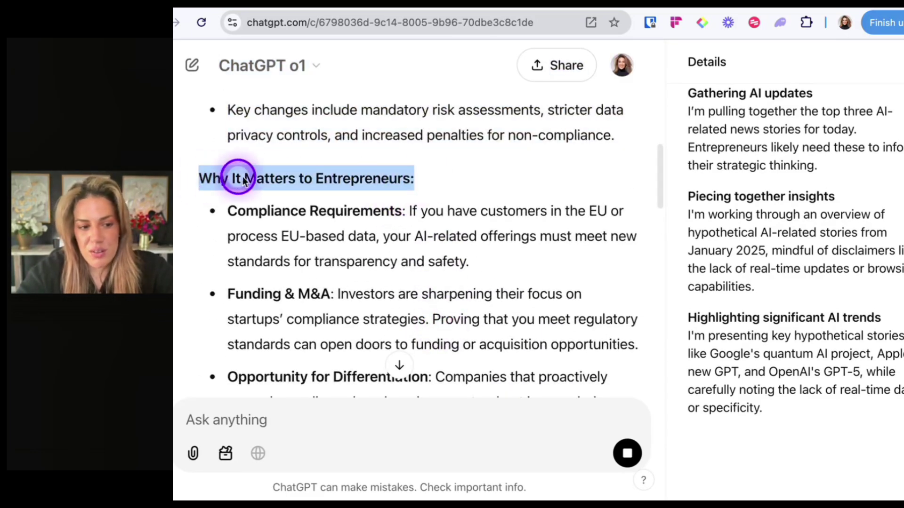
{"action": "scroll", "coordinate": [459, 270], "scroll_direction": "down", "scroll_amount": 3}
{"action": "scroll", "coordinate": [459, 269], "scroll_direction": "down", "scroll_amount": 10}
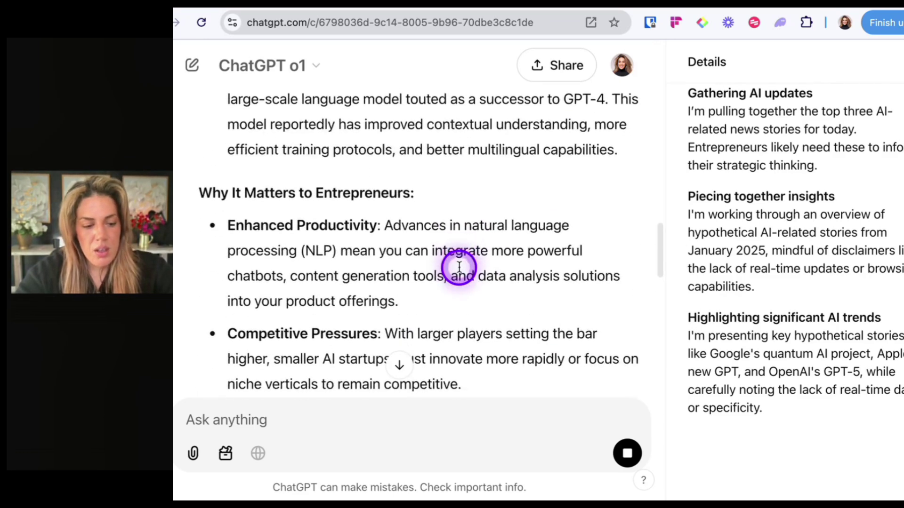
{"action": "scroll", "coordinate": [459, 267], "scroll_direction": "down", "scroll_amount": 8}
{"action": "key", "text": "ctrl+Tab"}
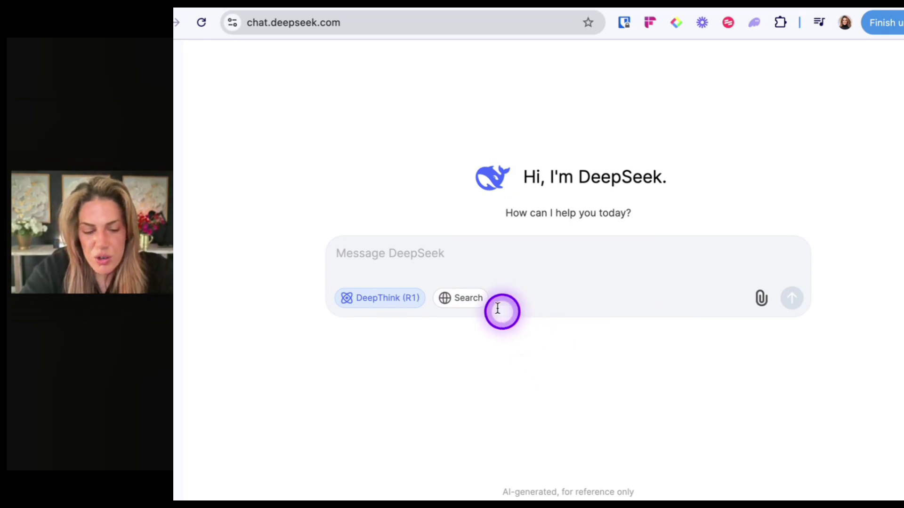
Prompt DeepSeek to turn a YouTube transcript into a long-form article making the speaker a thought leader
{"action": "left_click", "coordinate": [458, 263]}
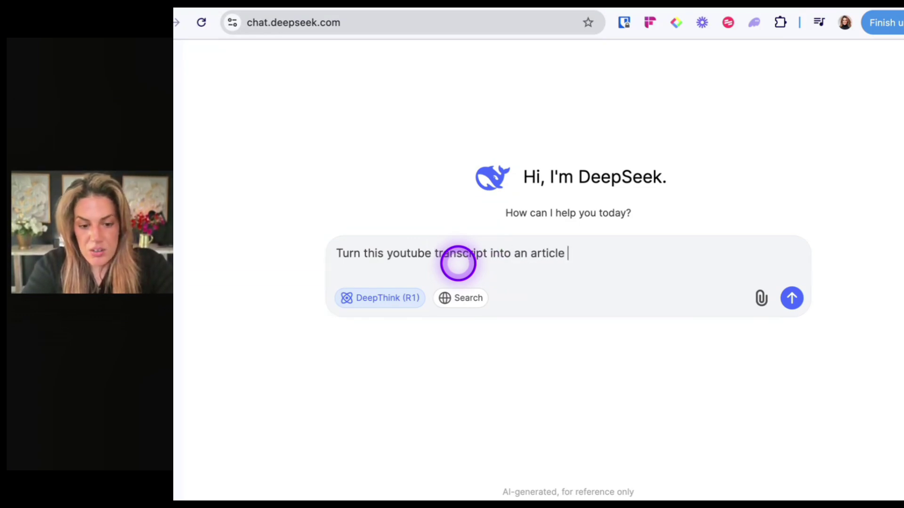
{"action": "double_click", "coordinate": [530, 256]}
{"action": "key", "text": "BackSpace"}
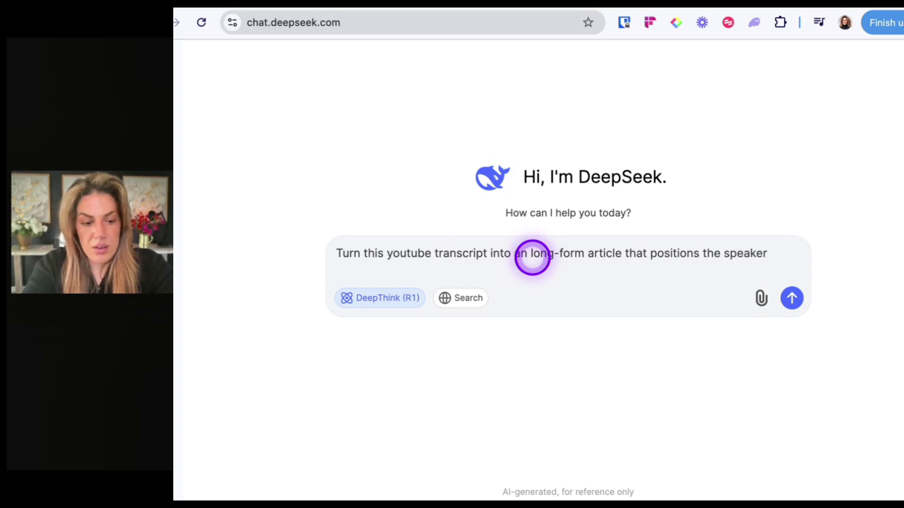
{"action": "type", "text": "a tho"}
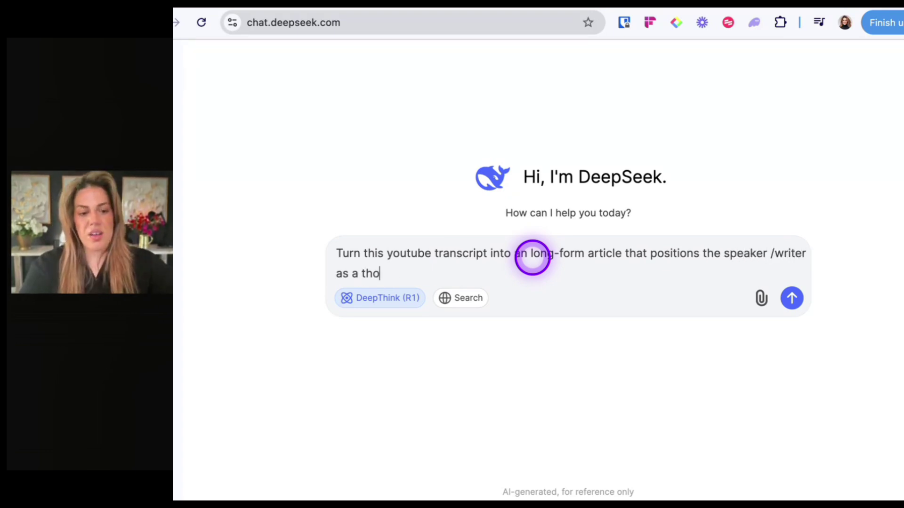
{"action": "type", "text": "ught leader"}
{"action": "key", "text": "Return"}
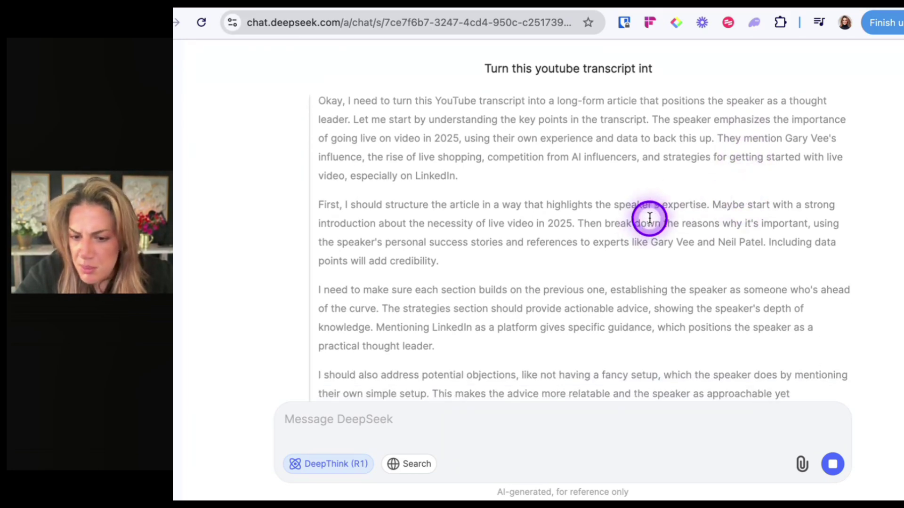
{"action": "left_click_drag", "start_coordinate": [590, 205], "coordinate": [713, 204]}
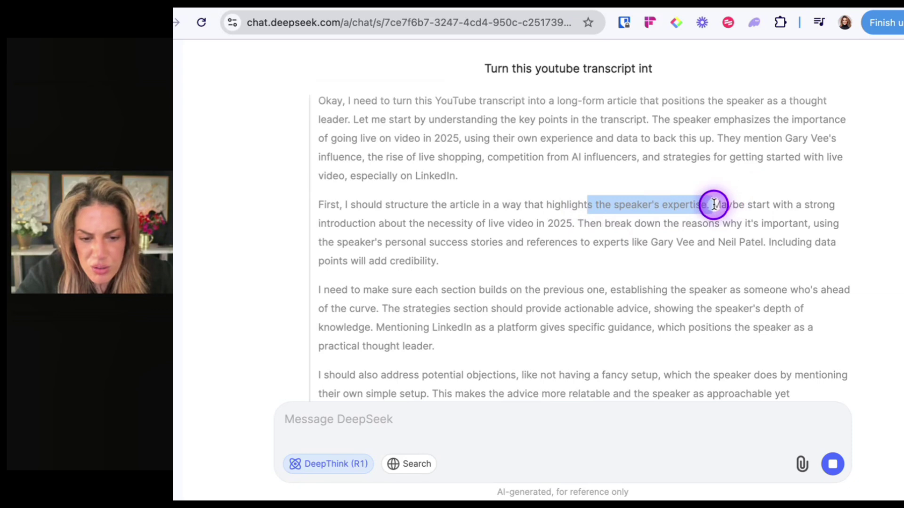
{"action": "left_click", "coordinate": [713, 204]}
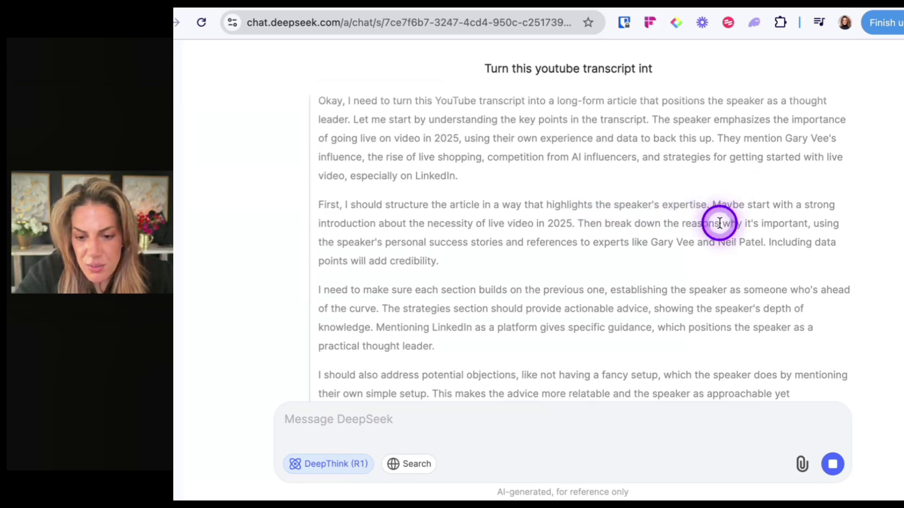
{"action": "scroll", "coordinate": [717, 256], "scroll_direction": "down", "scroll_amount": 2}
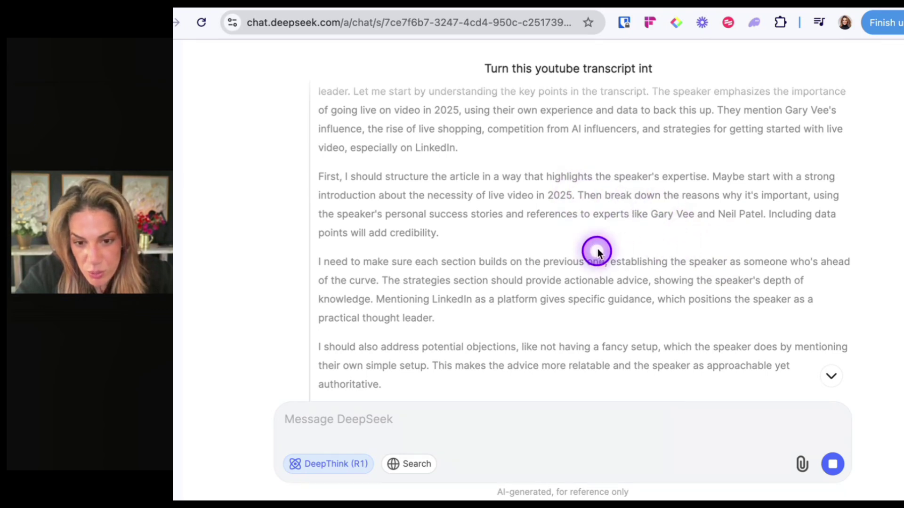
{"action": "scroll", "coordinate": [597, 249], "scroll_direction": "down", "scroll_amount": 5}
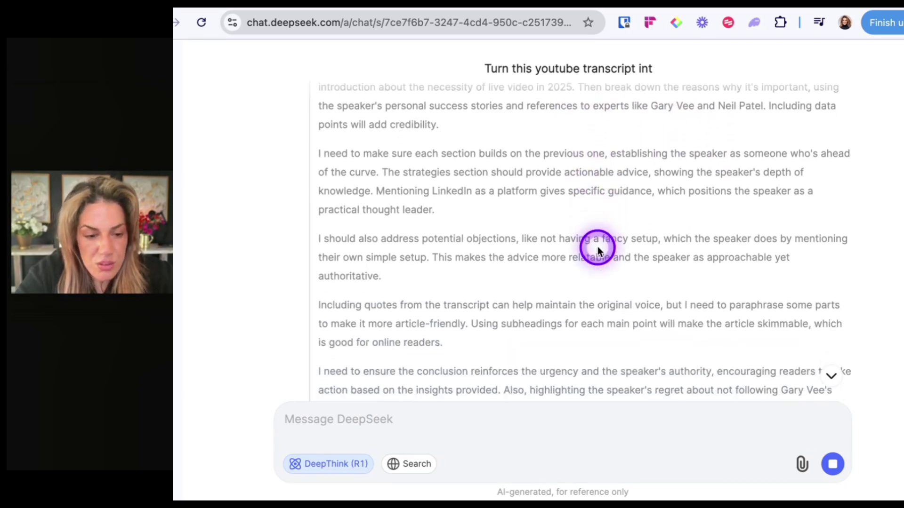
{"action": "scroll", "coordinate": [597, 247], "scroll_direction": "down", "scroll_amount": 2}
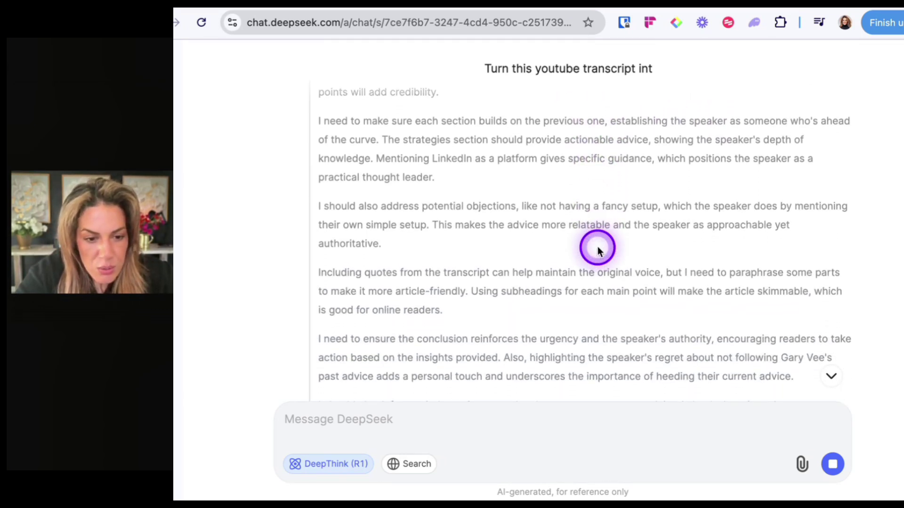
{"action": "scroll", "coordinate": [597, 247], "scroll_direction": "down", "scroll_amount": 5}
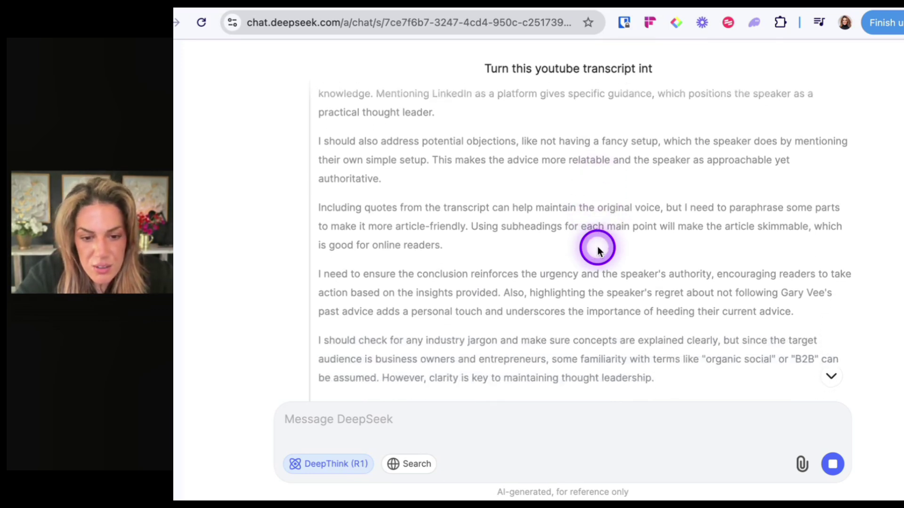
{"action": "scroll", "coordinate": [597, 246], "scroll_direction": "down", "scroll_amount": 1}
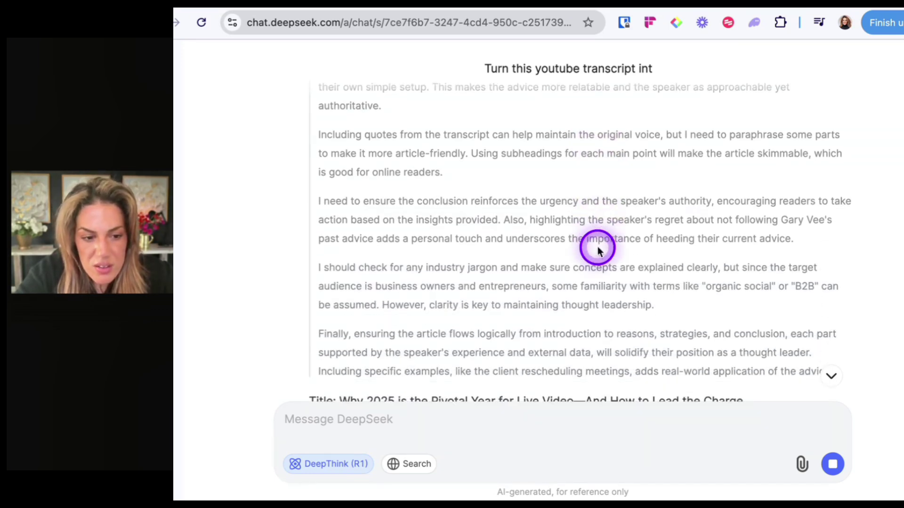
{"action": "left_click_drag", "start_coordinate": [660, 134], "coordinate": [315, 140]}
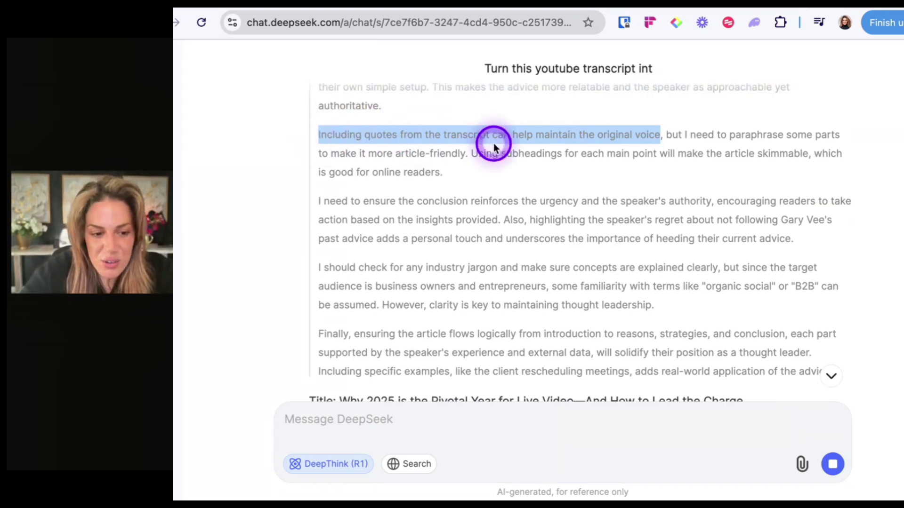
{"action": "left_click_drag", "start_coordinate": [466, 153], "coordinate": [328, 130]}
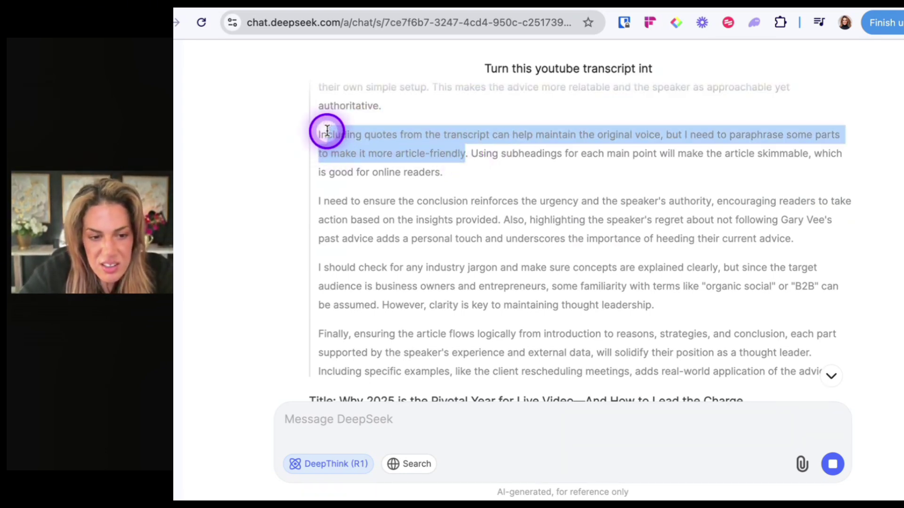
{"action": "scroll", "coordinate": [375, 142], "scroll_direction": "down", "scroll_amount": 2}
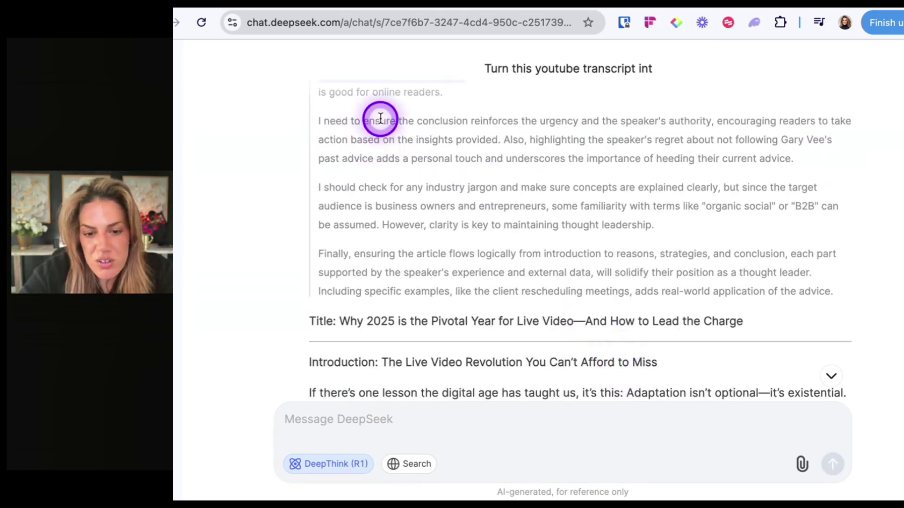
{"action": "left_click_drag", "start_coordinate": [423, 121], "coordinate": [507, 135]}
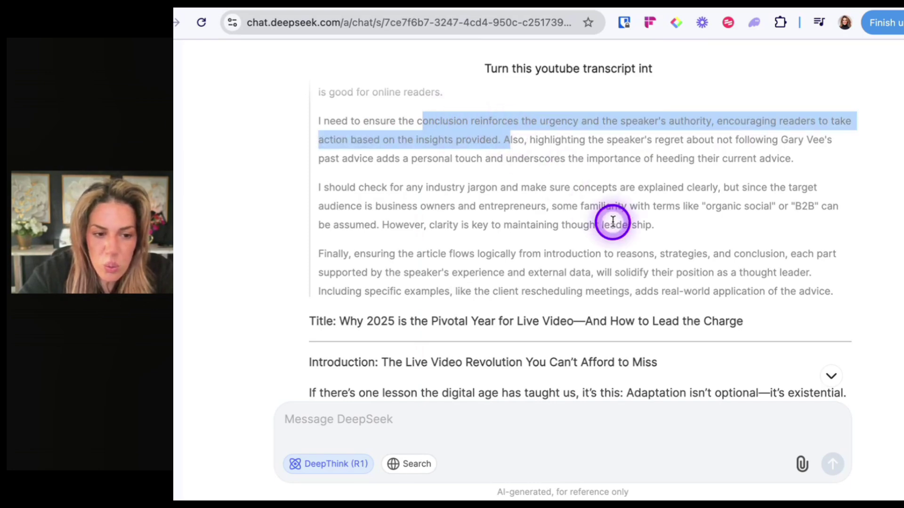
{"action": "scroll", "coordinate": [611, 222], "scroll_direction": "down", "scroll_amount": 5}
{"action": "scroll", "coordinate": [612, 224], "scroll_direction": "up", "scroll_amount": 1}
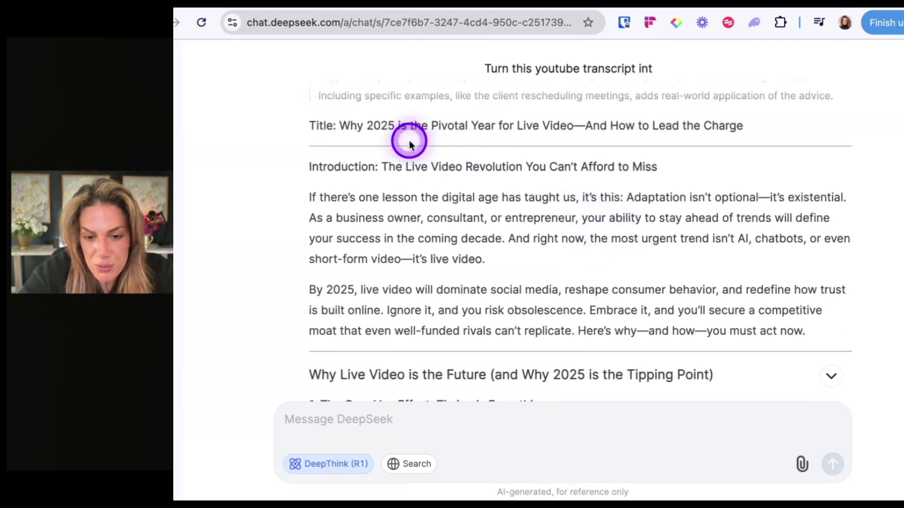
{"action": "left_click_drag", "start_coordinate": [585, 124], "coordinate": [753, 131]}
{"action": "left_click", "coordinate": [570, 187]}
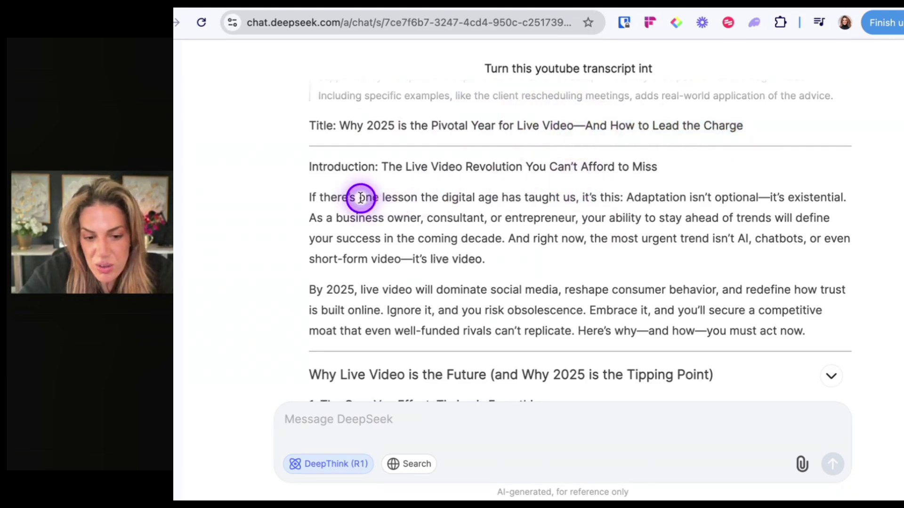
{"action": "left_click_drag", "start_coordinate": [360, 197], "coordinate": [631, 196]}
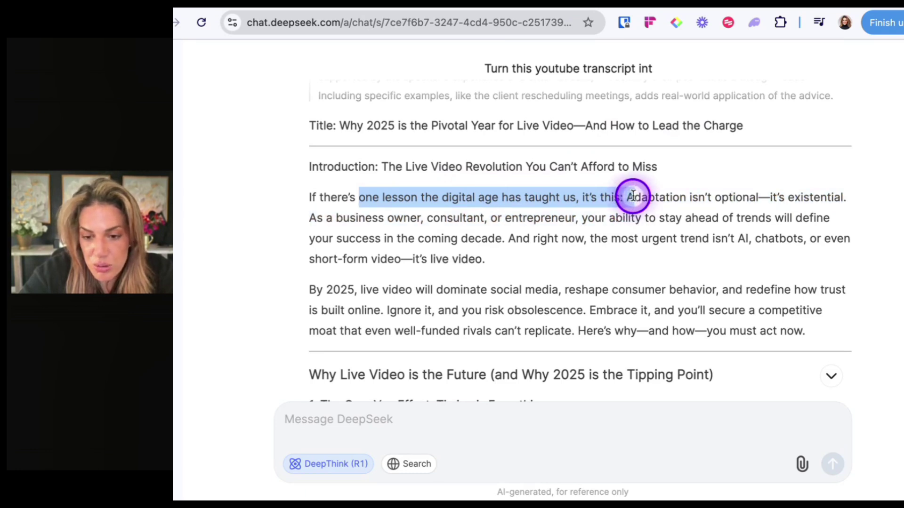
{"action": "left_click", "coordinate": [633, 196]}
{"action": "scroll", "coordinate": [741, 197], "scroll_direction": "down", "scroll_amount": 2}
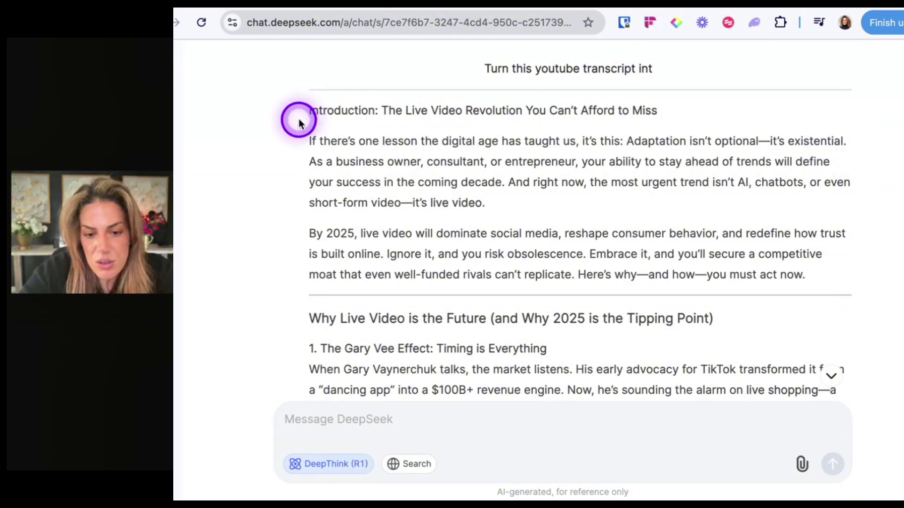
{"action": "left_click_drag", "start_coordinate": [305, 165], "coordinate": [645, 207]}
{"action": "left_click", "coordinate": [645, 207]}
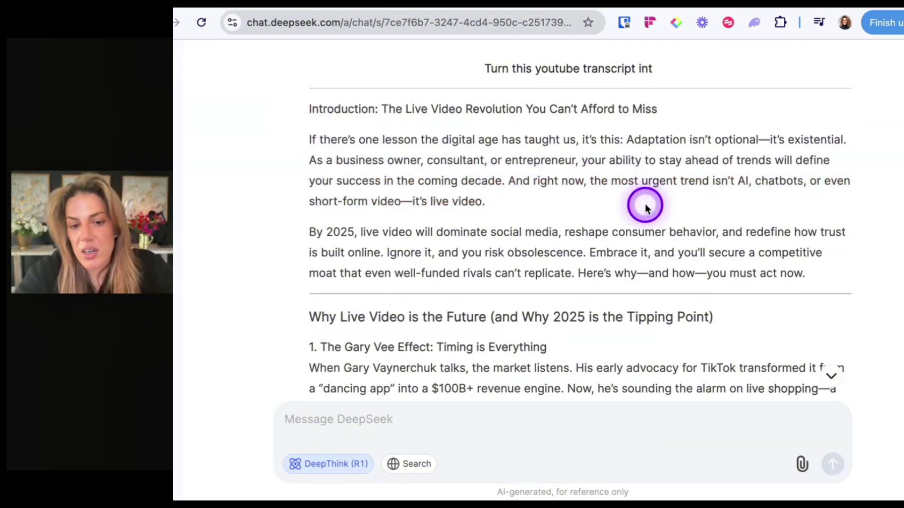
{"action": "scroll", "coordinate": [645, 207], "scroll_direction": "down", "scroll_amount": 1}
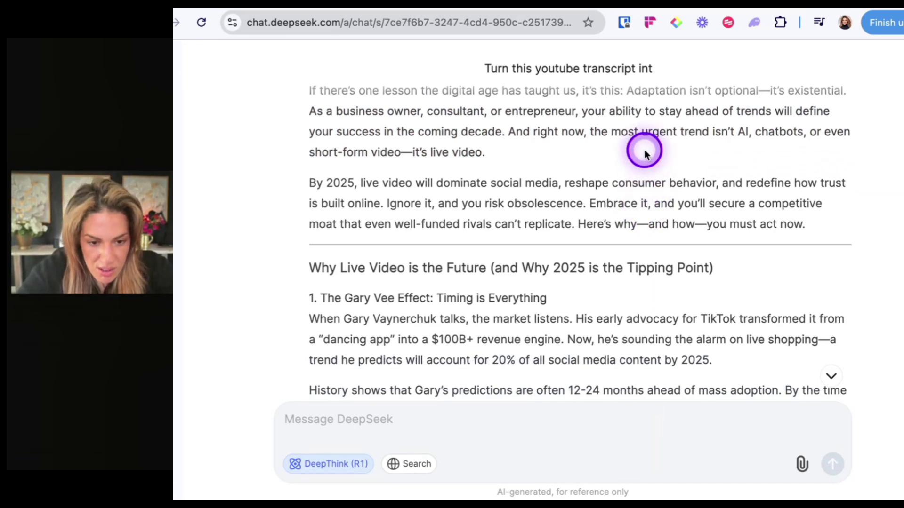
{"action": "scroll", "coordinate": [641, 134], "scroll_direction": "down", "scroll_amount": 1}
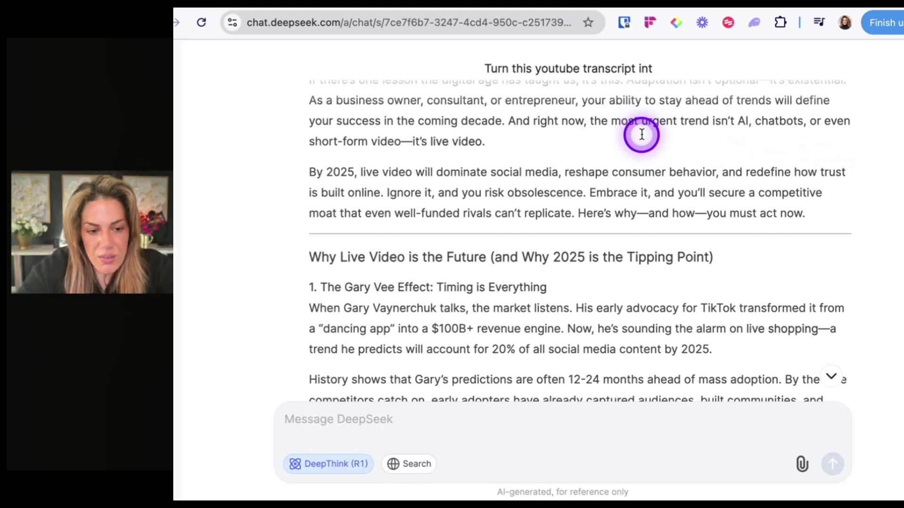
{"action": "scroll", "coordinate": [642, 137], "scroll_direction": "down", "scroll_amount": 1}
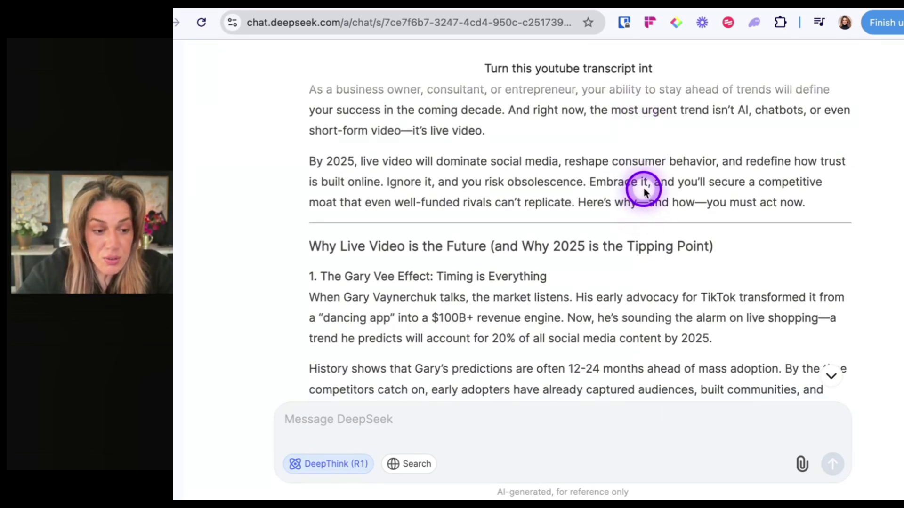
{"action": "scroll", "coordinate": [643, 187], "scroll_direction": "down", "scroll_amount": 2}
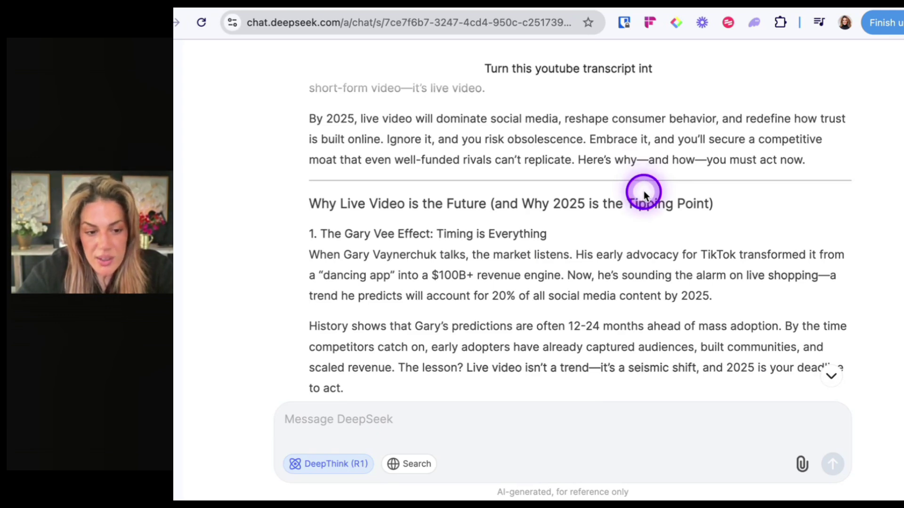
{"action": "scroll", "coordinate": [599, 161], "scroll_direction": "down", "scroll_amount": 4}
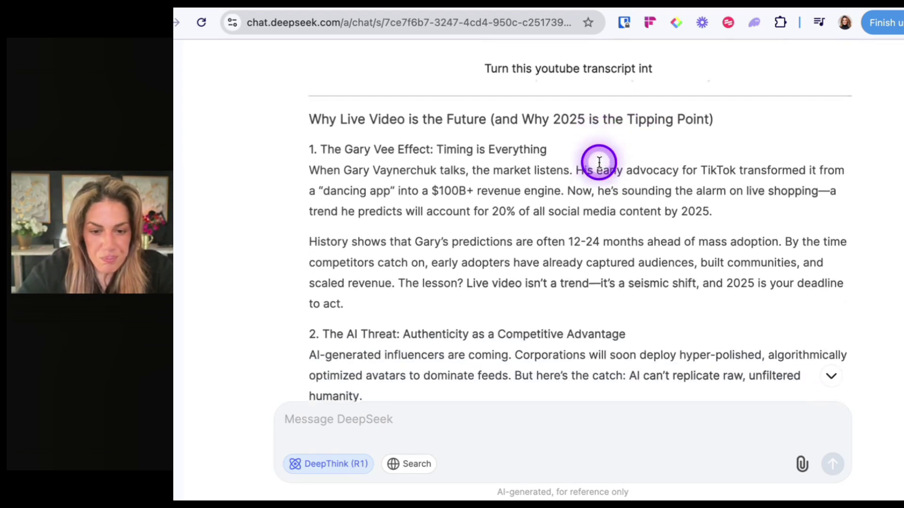
{"action": "scroll", "coordinate": [598, 161], "scroll_direction": "down", "scroll_amount": 1}
{"action": "scroll", "coordinate": [599, 162], "scroll_direction": "down", "scroll_amount": 7}
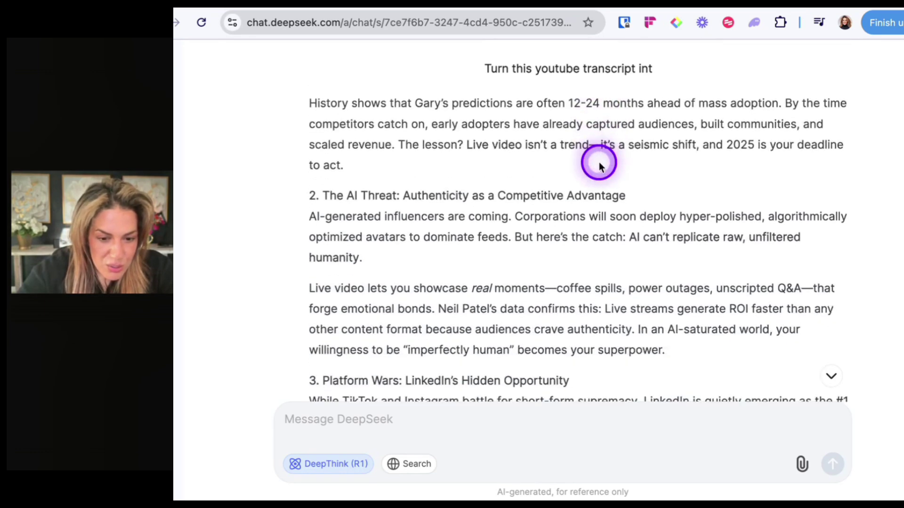
{"action": "scroll", "coordinate": [599, 162], "scroll_direction": "up", "scroll_amount": 5}
{"action": "scroll", "coordinate": [599, 161], "scroll_direction": "up", "scroll_amount": 2}
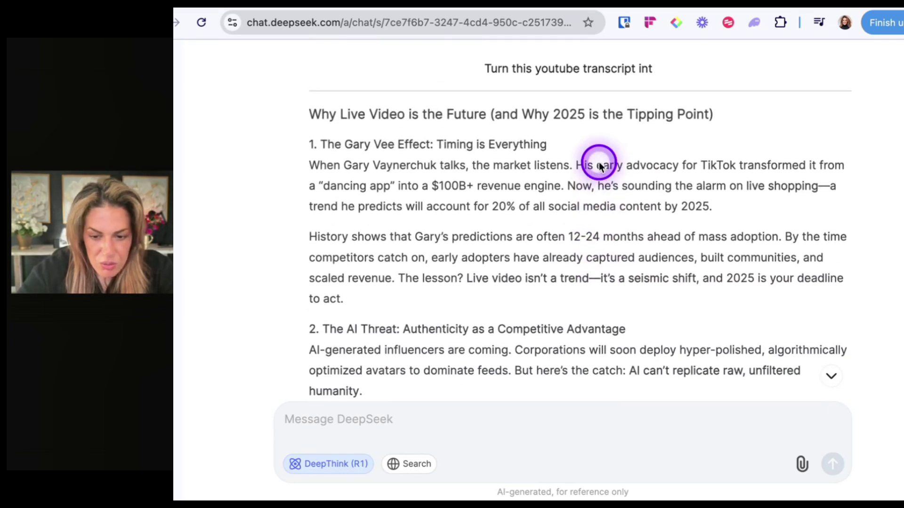
{"action": "scroll", "coordinate": [599, 165], "scroll_direction": "down", "scroll_amount": 9}
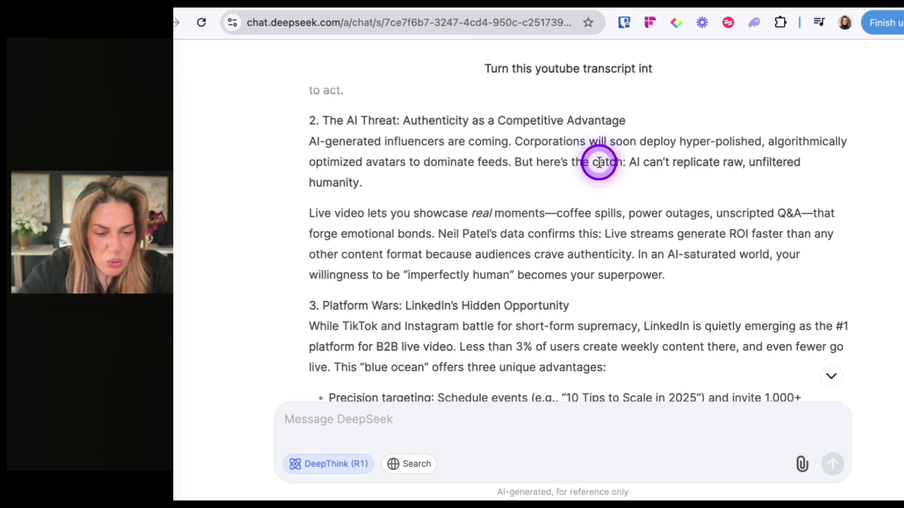
{"action": "scroll", "coordinate": [598, 162], "scroll_direction": "up", "scroll_amount": 8}
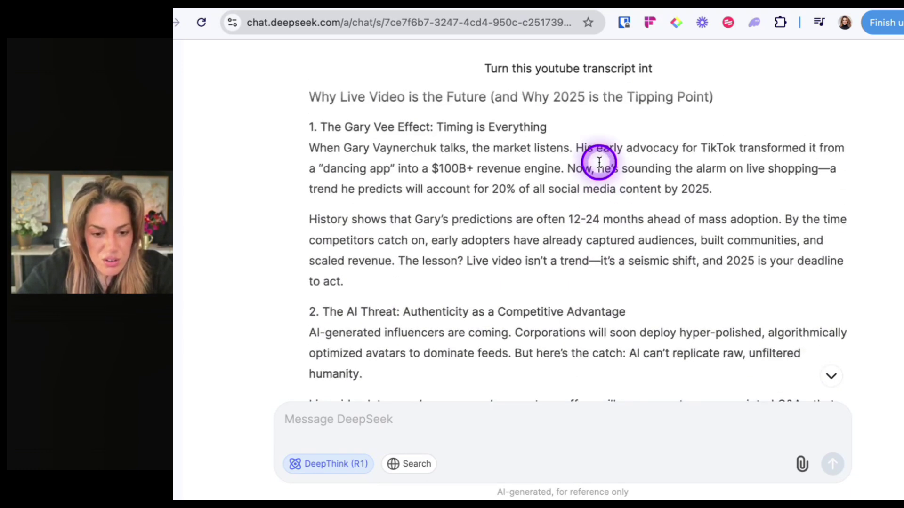
{"action": "scroll", "coordinate": [598, 162], "scroll_direction": "down", "scroll_amount": 3}
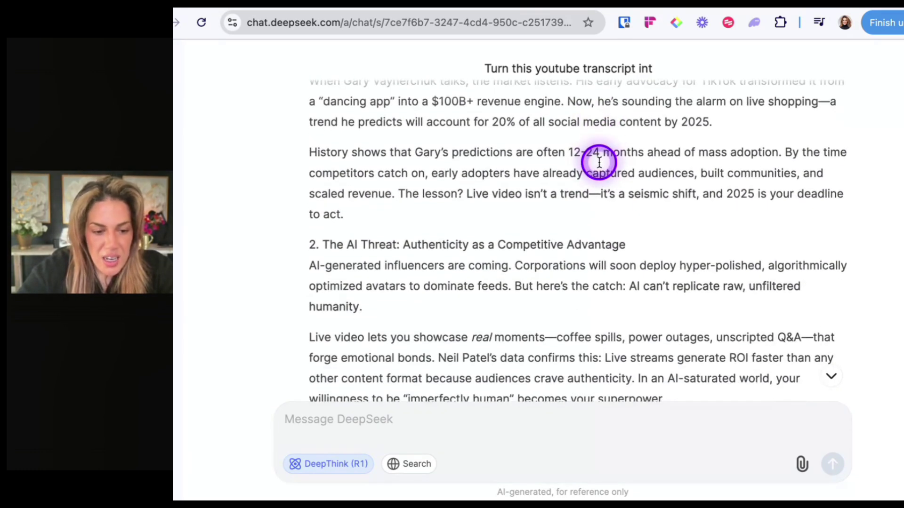
{"action": "scroll", "coordinate": [599, 162], "scroll_direction": "down", "scroll_amount": 10}
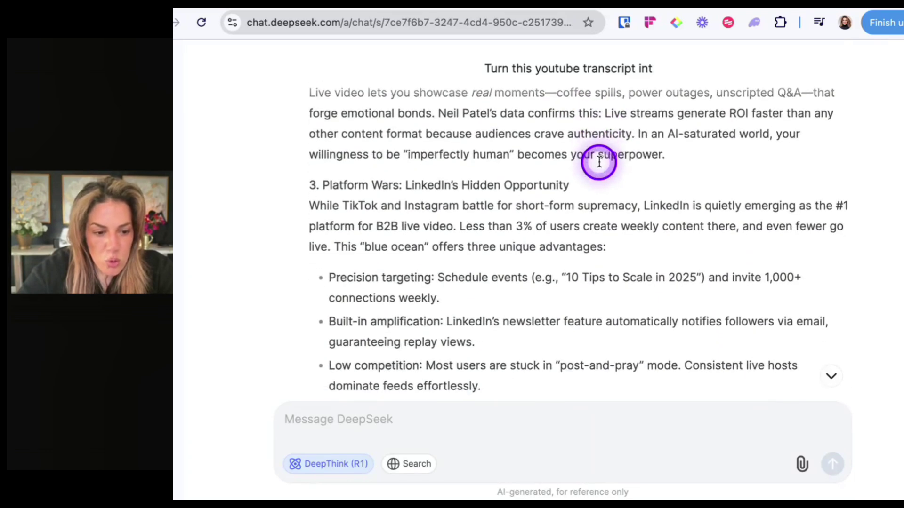
{"action": "scroll", "coordinate": [598, 162], "scroll_direction": "down", "scroll_amount": 3}
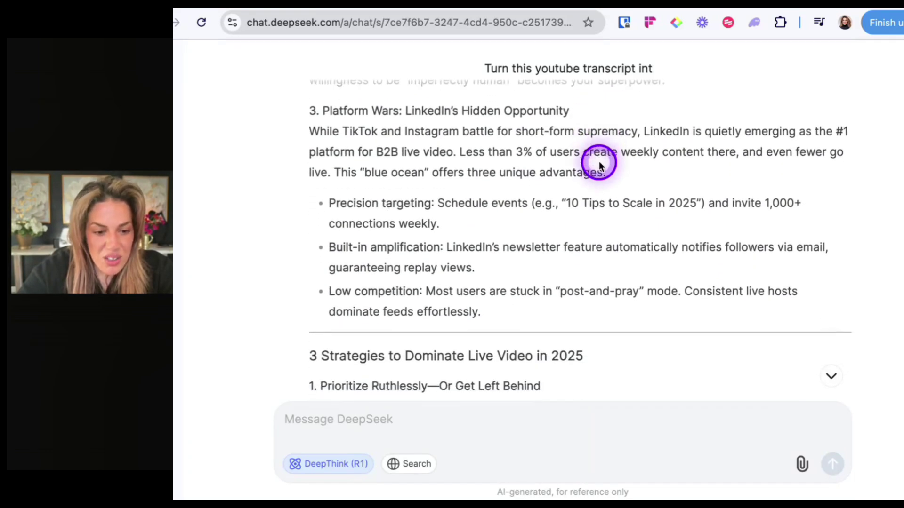
{"action": "scroll", "coordinate": [599, 162], "scroll_direction": "down", "scroll_amount": 8}
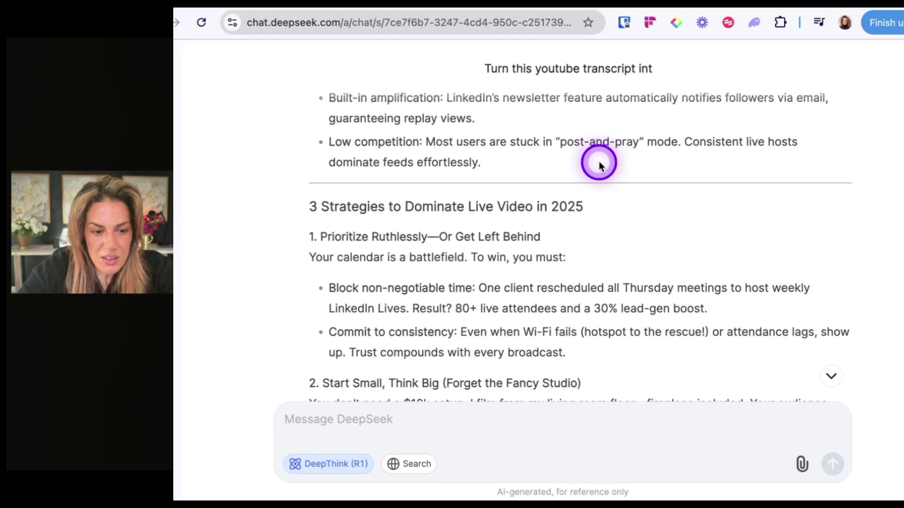
{"action": "scroll", "coordinate": [598, 162], "scroll_direction": "down", "scroll_amount": 2}
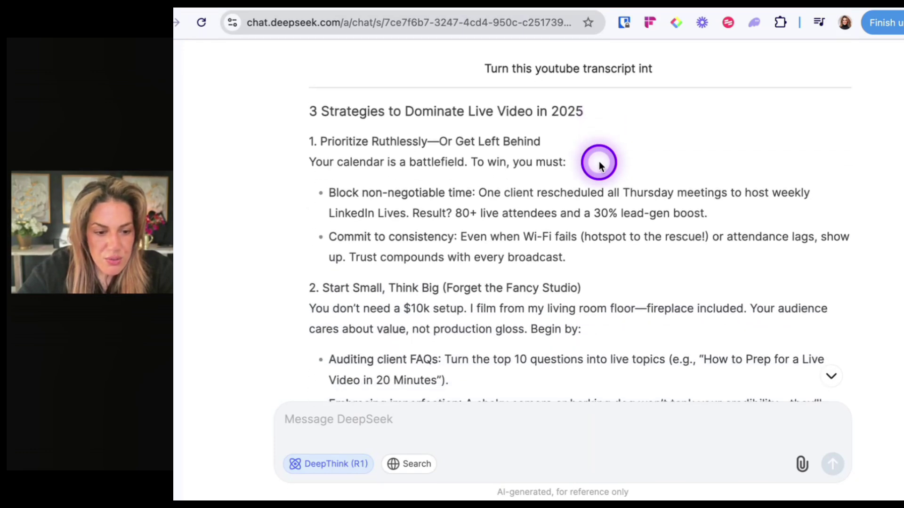
{"action": "scroll", "coordinate": [599, 162], "scroll_direction": "down", "scroll_amount": 7}
{"action": "scroll", "coordinate": [598, 161], "scroll_direction": "down", "scroll_amount": 6}
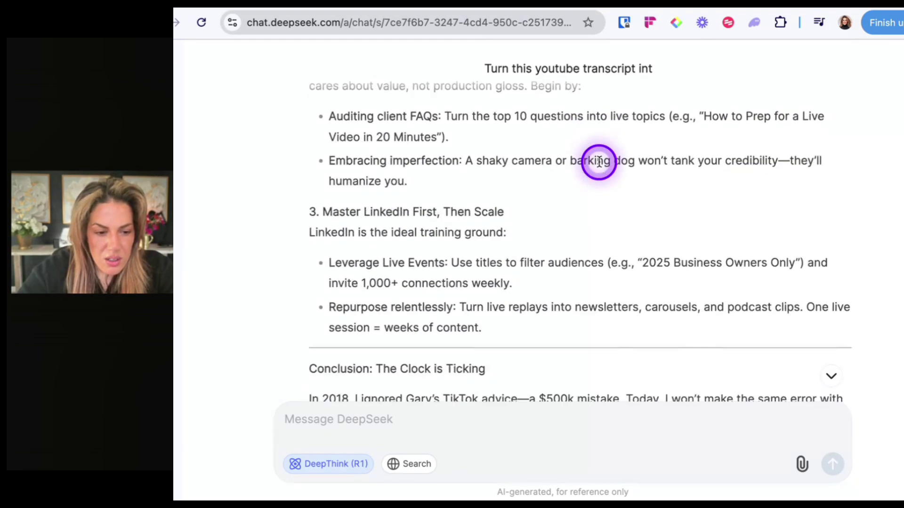
{"action": "scroll", "coordinate": [599, 162], "scroll_direction": "down", "scroll_amount": 9}
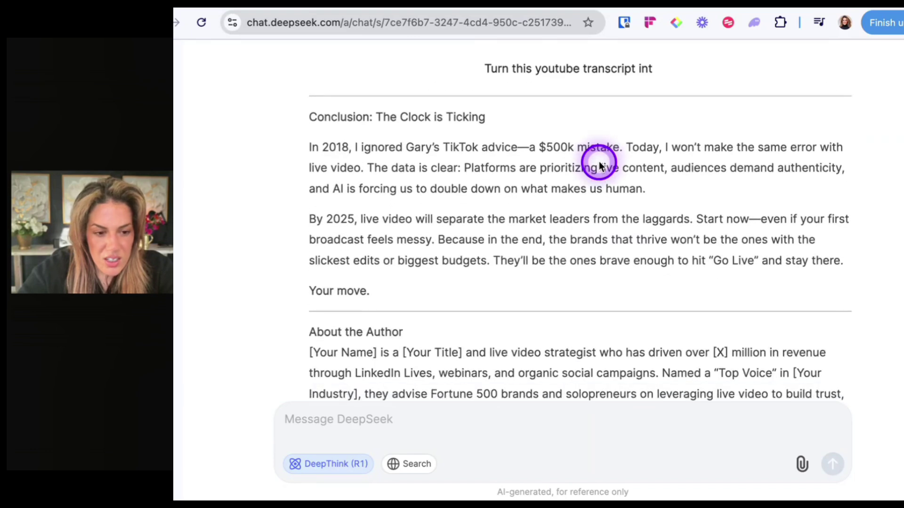
{"action": "scroll", "coordinate": [599, 162], "scroll_direction": "down", "scroll_amount": 1}
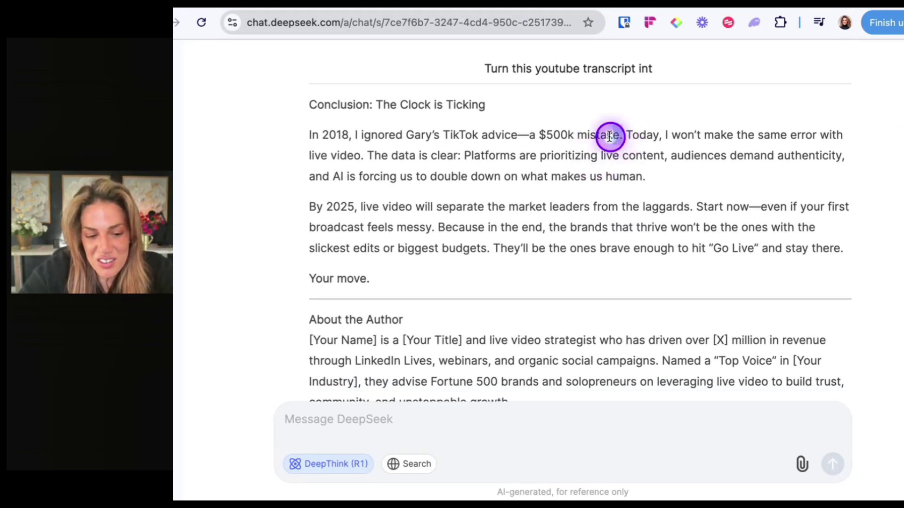
{"action": "left_click_drag", "start_coordinate": [622, 136], "coordinate": [298, 136]}
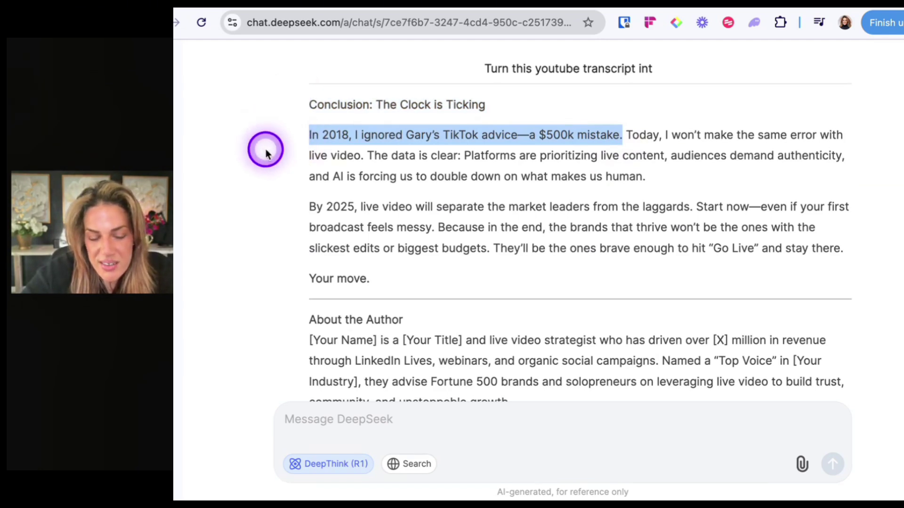
{"action": "left_click", "coordinate": [369, 143]}
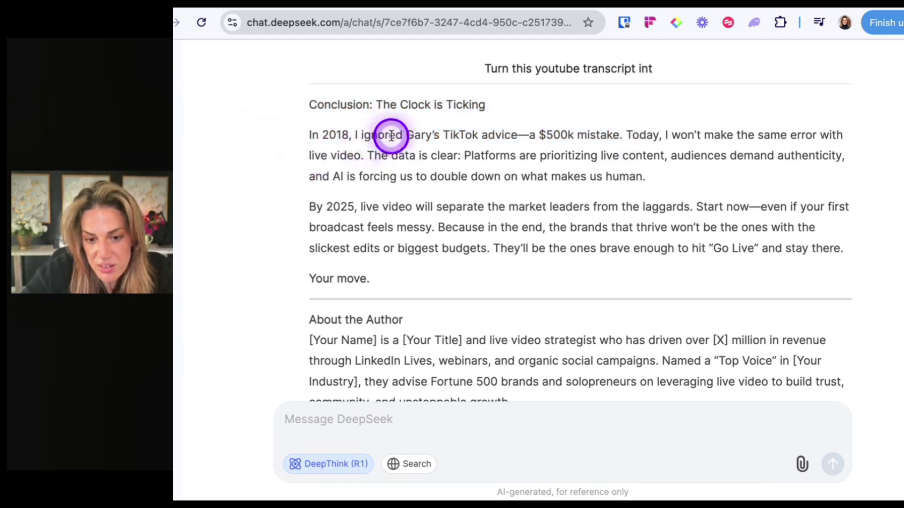
{"action": "left_click_drag", "start_coordinate": [626, 135], "coordinate": [742, 203]}
{"action": "left_click", "coordinate": [743, 202]}
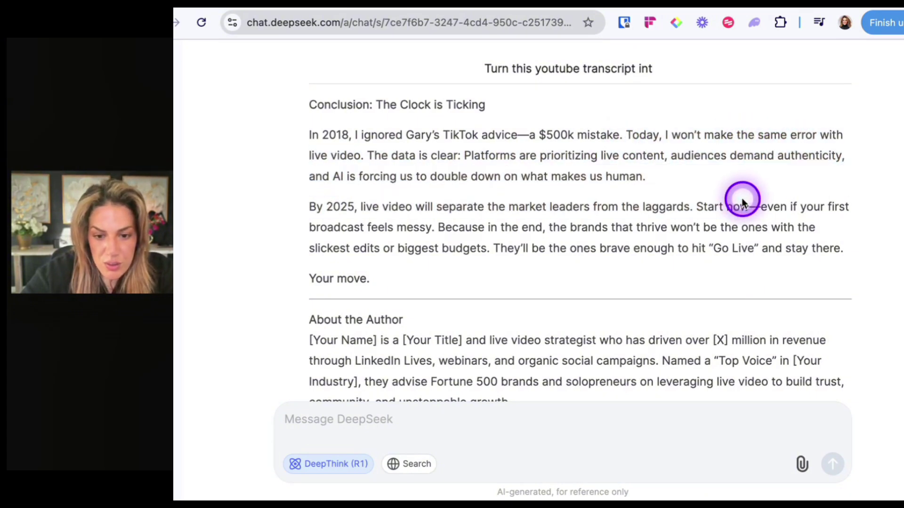
{"action": "scroll", "coordinate": [742, 202], "scroll_direction": "down", "scroll_amount": 3}
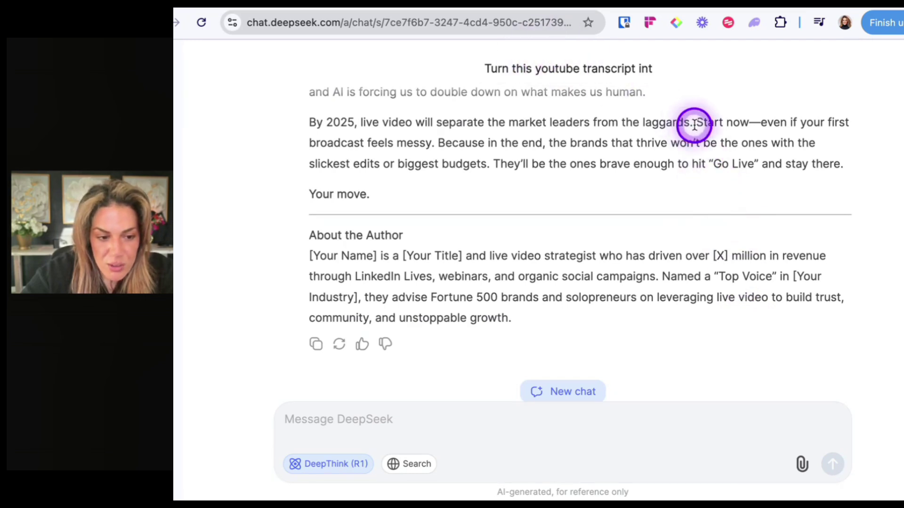
{"action": "left_click_drag", "start_coordinate": [694, 123], "coordinate": [695, 198]}
{"action": "left_click", "coordinate": [696, 197]}
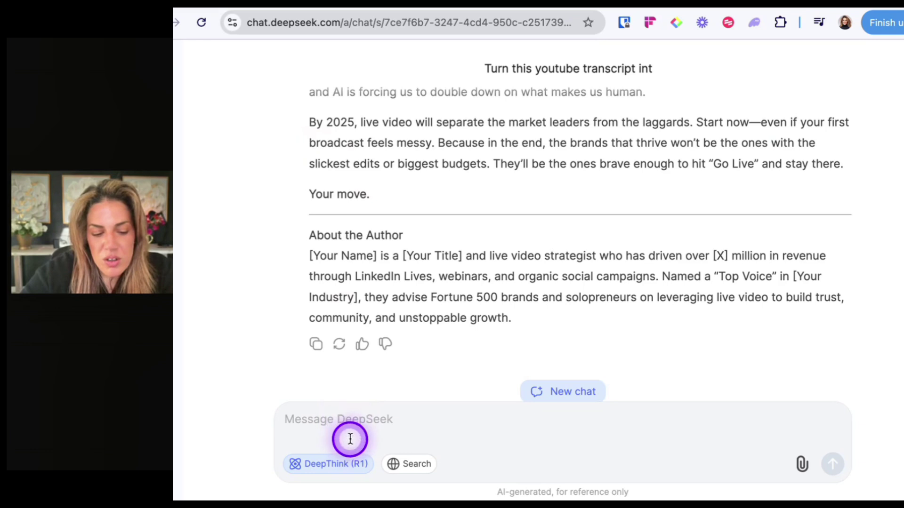
{"action": "scroll", "coordinate": [424, 377], "scroll_direction": "down", "scroll_amount": 1}
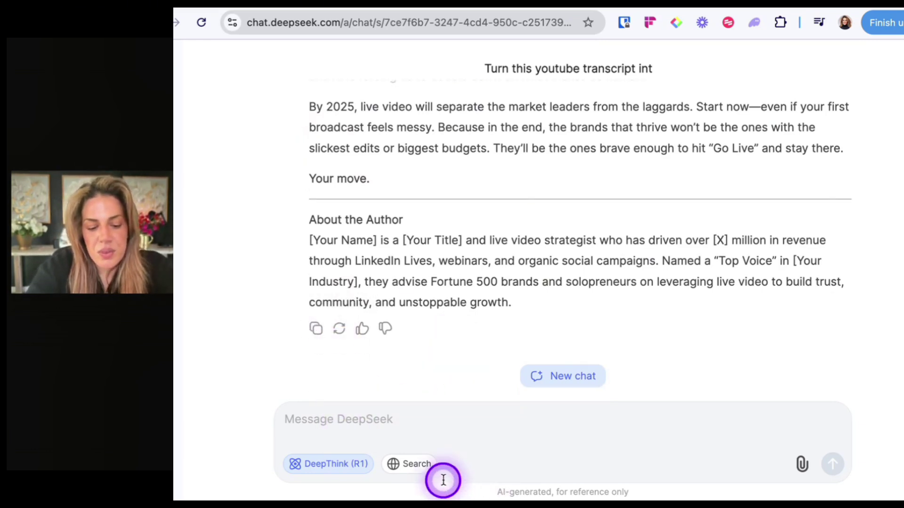
Turn on web Search, name the article's author, and ask DeepSeek to research them
{"action": "left_click", "coordinate": [423, 466]}
{"action": "left_click", "coordinate": [415, 427]}
{"action": "type", "text": "The"}
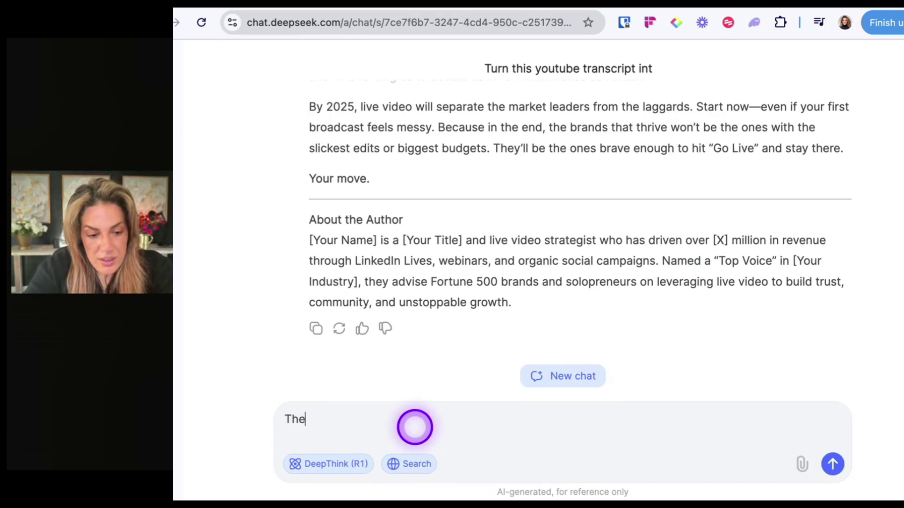
{"action": "type", "text": " author is Shanee Moret. Can you search the web and find relevant information that can make the article stronger"}
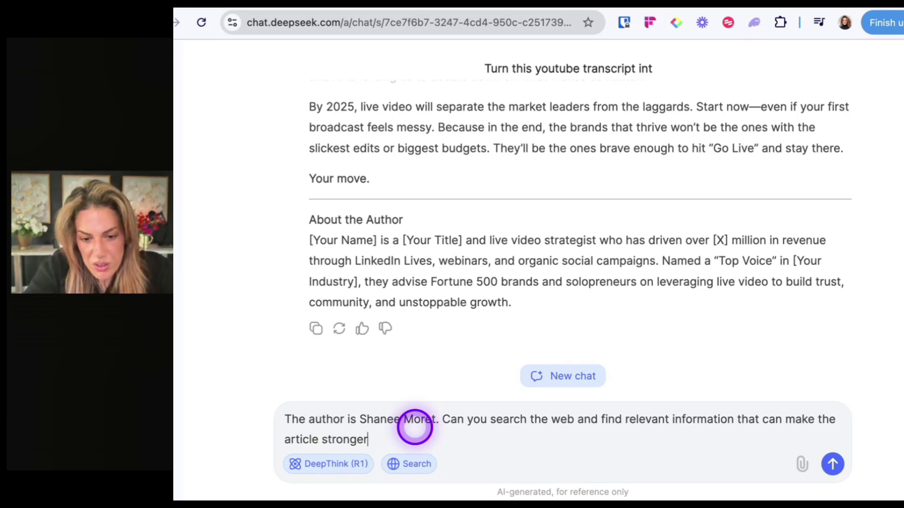
{"action": "key", "text": "Return"}
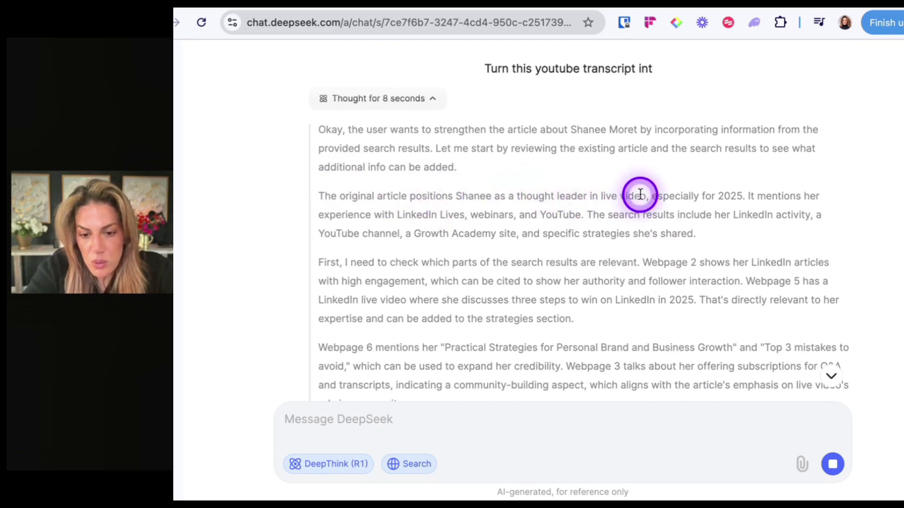
Read DeepSeek's reasoning on citing each source and its Enhanced Section with LinkedIn engagement stats
{"action": "scroll", "coordinate": [640, 194], "scroll_direction": "down", "scroll_amount": 2}
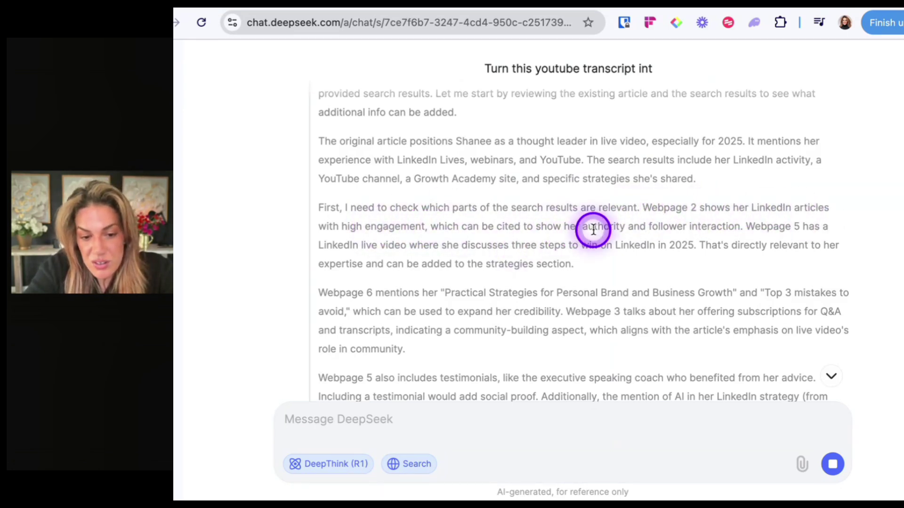
{"action": "scroll", "coordinate": [700, 223], "scroll_direction": "down", "scroll_amount": 1}
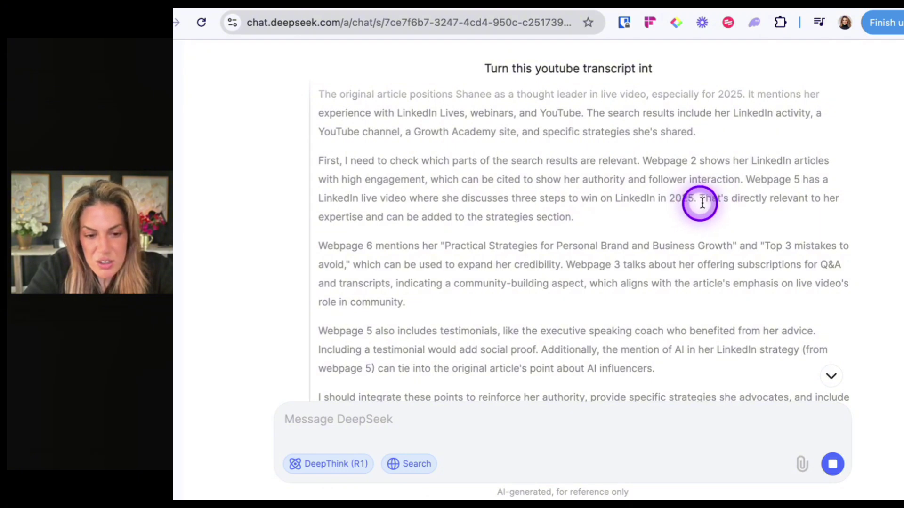
{"action": "left_click_drag", "start_coordinate": [325, 179], "coordinate": [470, 244]}
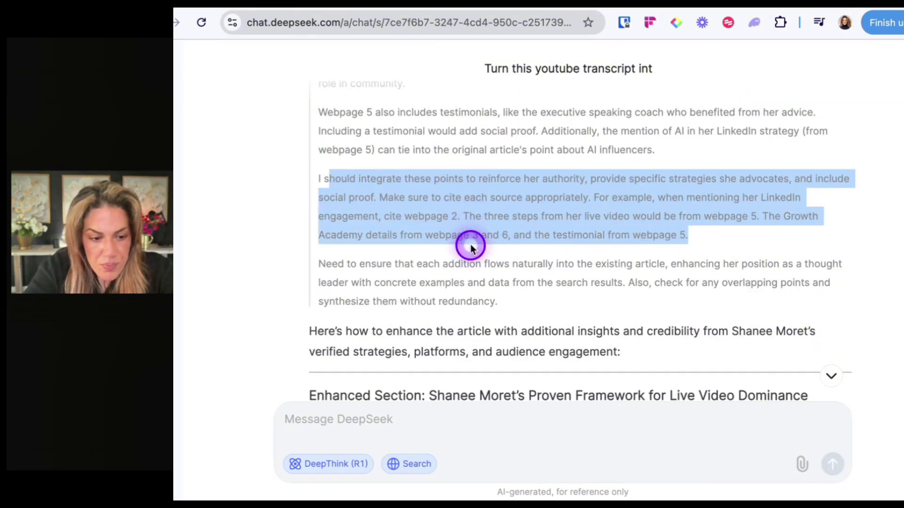
{"action": "left_click", "coordinate": [471, 244]}
{"action": "scroll", "coordinate": [470, 244], "scroll_direction": "down", "scroll_amount": 5}
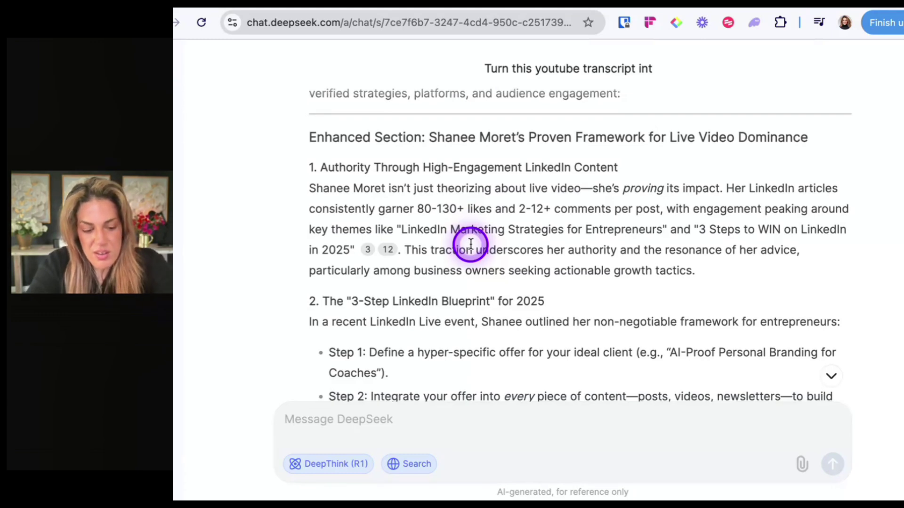
Send 'rewrite the article' so DeepSeek produces a full rewritten live-video article
{"action": "type", "text": "rewrite the article"}
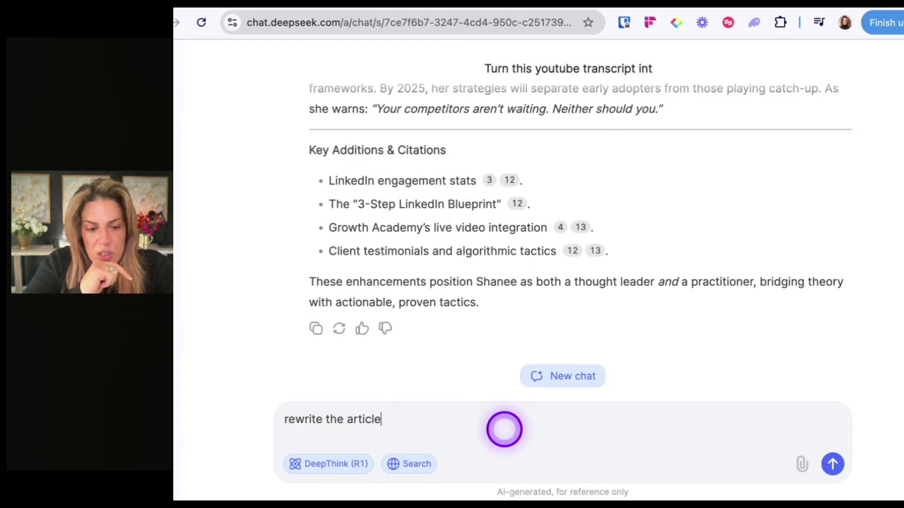
{"action": "key", "text": "Return"}
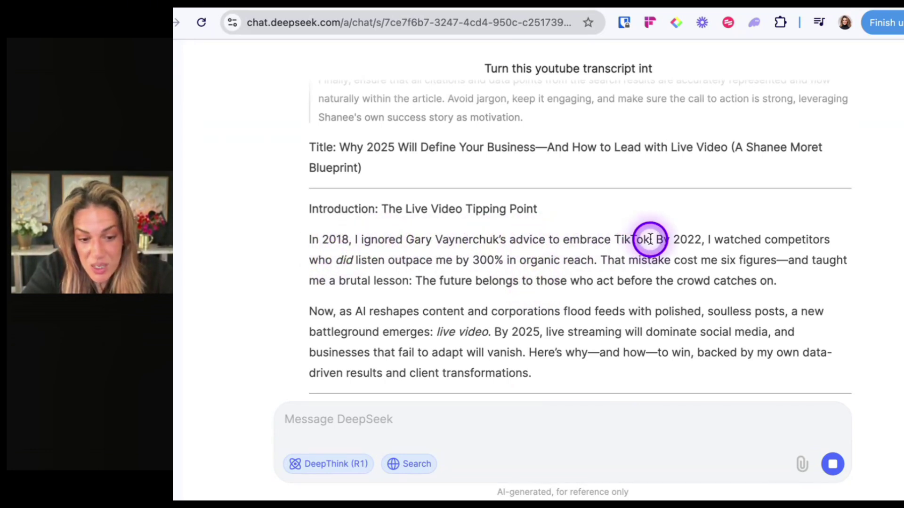
Highlight the intro's 'By 2022', 'costing six figures' and 'future belongs to early movers' passages
{"action": "left_click_drag", "start_coordinate": [657, 238], "coordinate": [488, 258]}
{"action": "left_click_drag", "start_coordinate": [599, 259], "coordinate": [799, 282]}
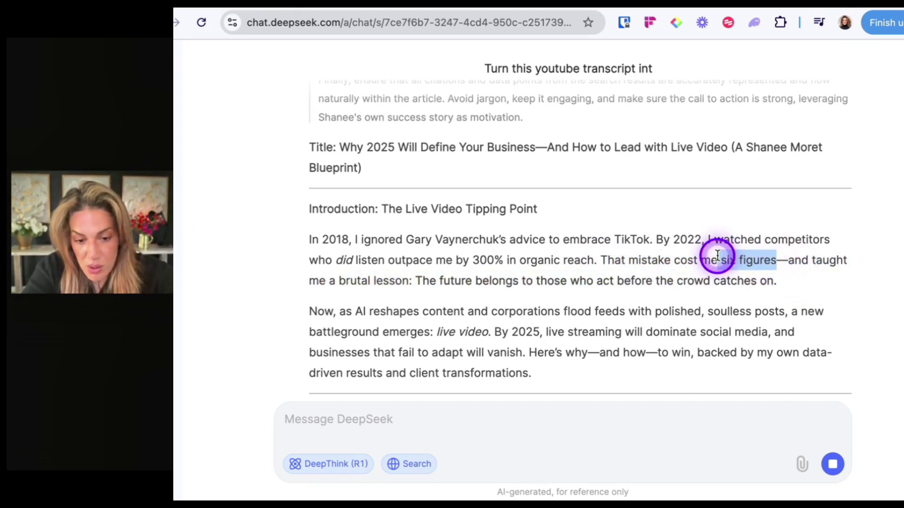
{"action": "left_click", "coordinate": [785, 266]}
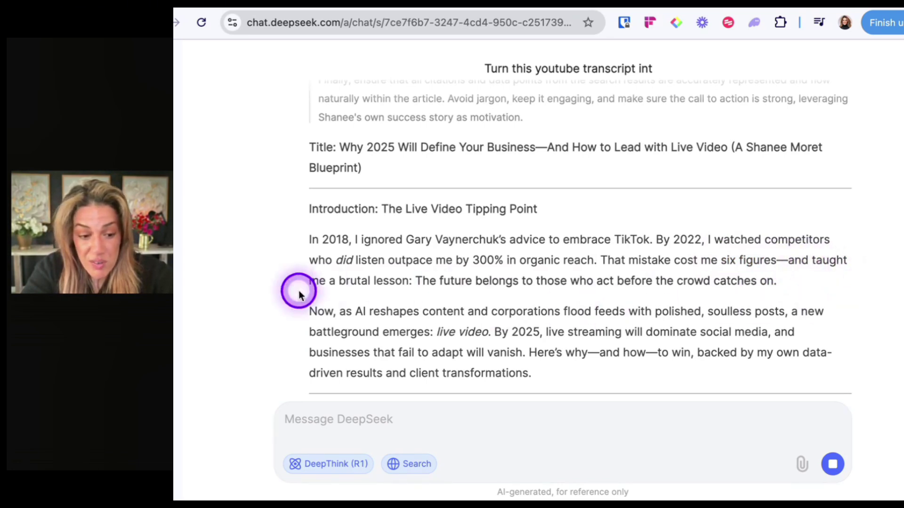
{"action": "left_click_drag", "start_coordinate": [426, 282], "coordinate": [809, 290]}
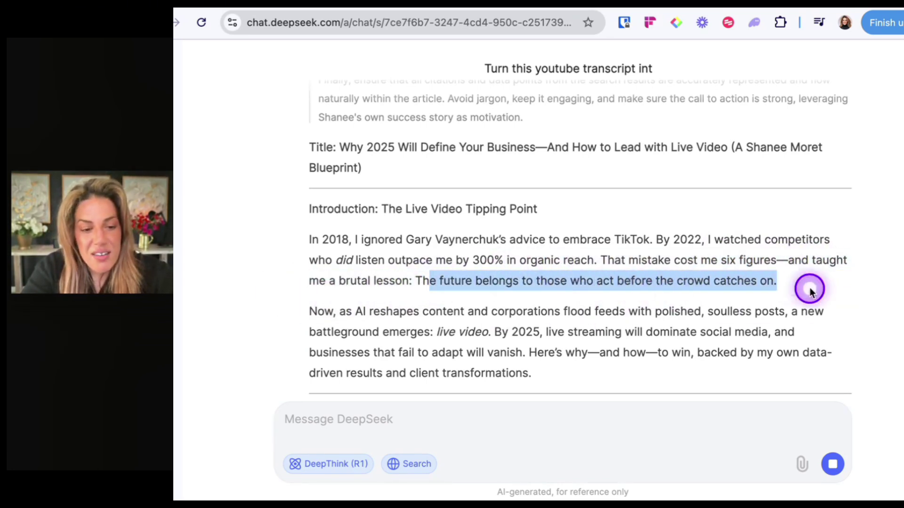
{"action": "left_click", "coordinate": [826, 292]}
Read through the rest of DeepSeek's article, then switch to the ChatGPT tab
{"action": "scroll", "coordinate": [827, 291], "scroll_direction": "down", "scroll_amount": 3}
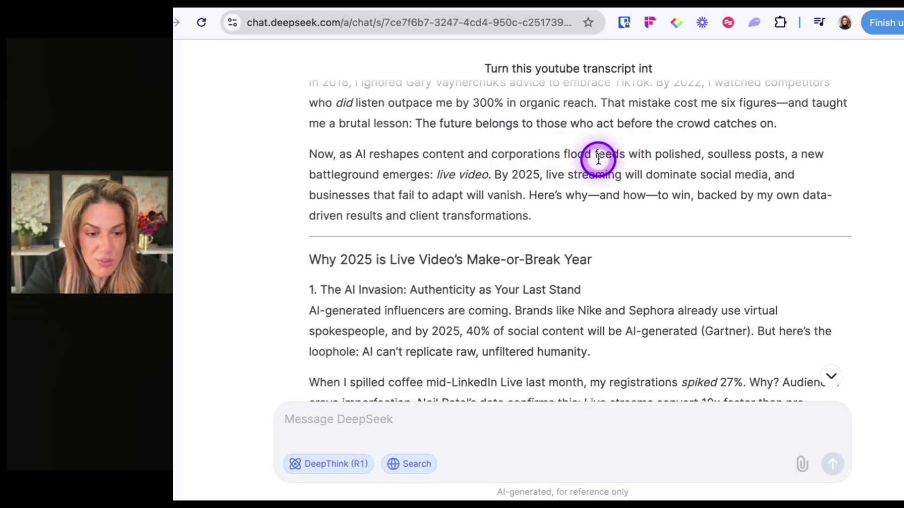
{"action": "scroll", "coordinate": [342, 138], "scroll_direction": "down", "scroll_amount": 3}
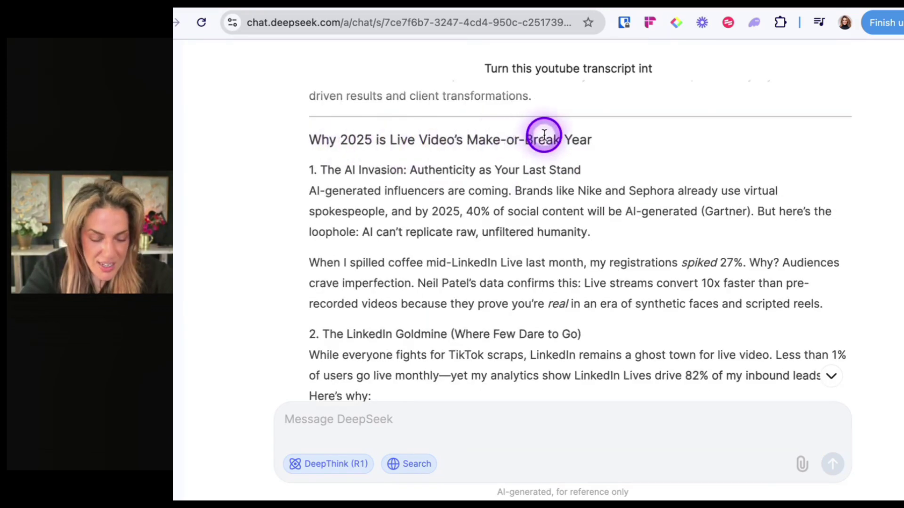
{"action": "scroll", "coordinate": [563, 141], "scroll_direction": "down", "scroll_amount": 5}
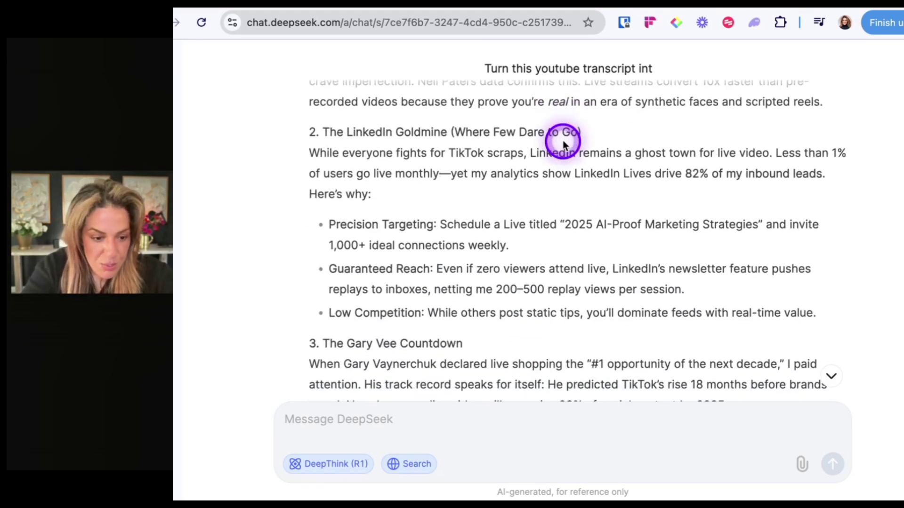
{"action": "scroll", "coordinate": [563, 140], "scroll_direction": "down", "scroll_amount": 4}
{"action": "scroll", "coordinate": [563, 140], "scroll_direction": "up", "scroll_amount": 5}
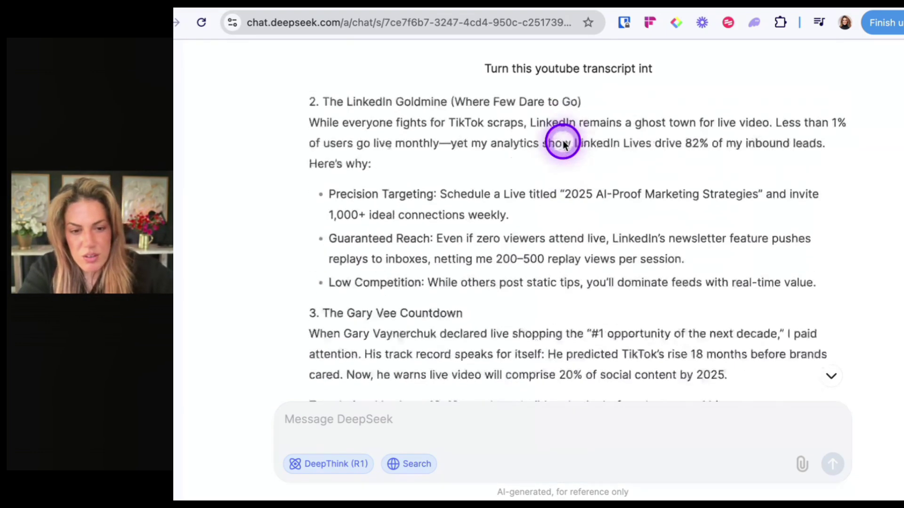
{"action": "scroll", "coordinate": [704, 236], "scroll_direction": "down", "scroll_amount": 20}
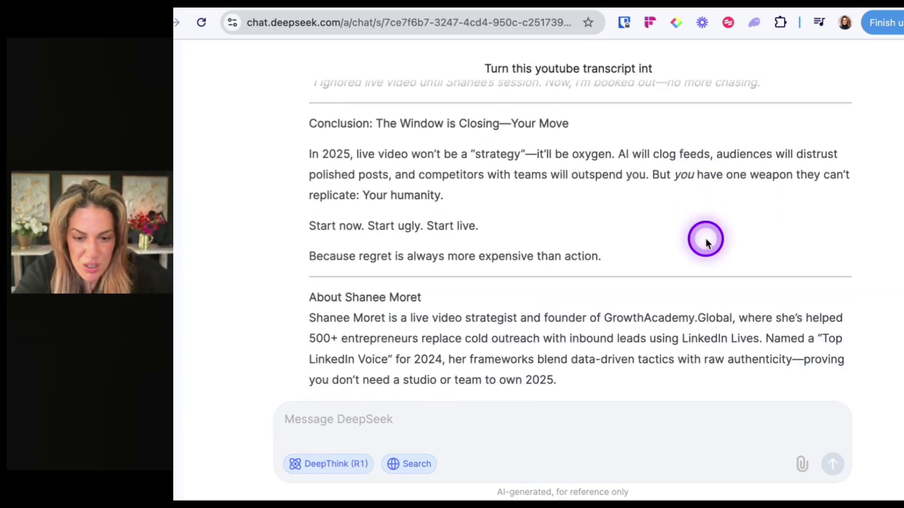
{"action": "scroll", "coordinate": [497, 250], "scroll_direction": "up", "scroll_amount": 4}
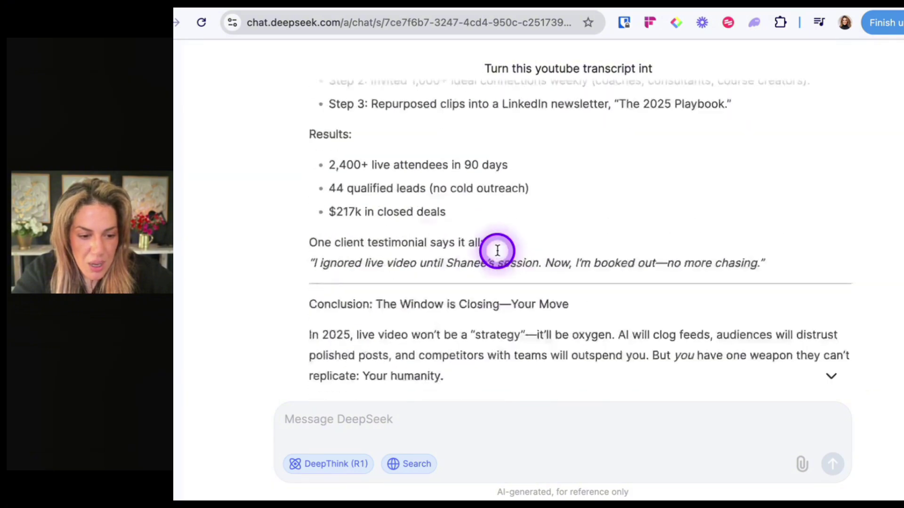
{"action": "scroll", "coordinate": [495, 249], "scroll_direction": "down", "scroll_amount": 5}
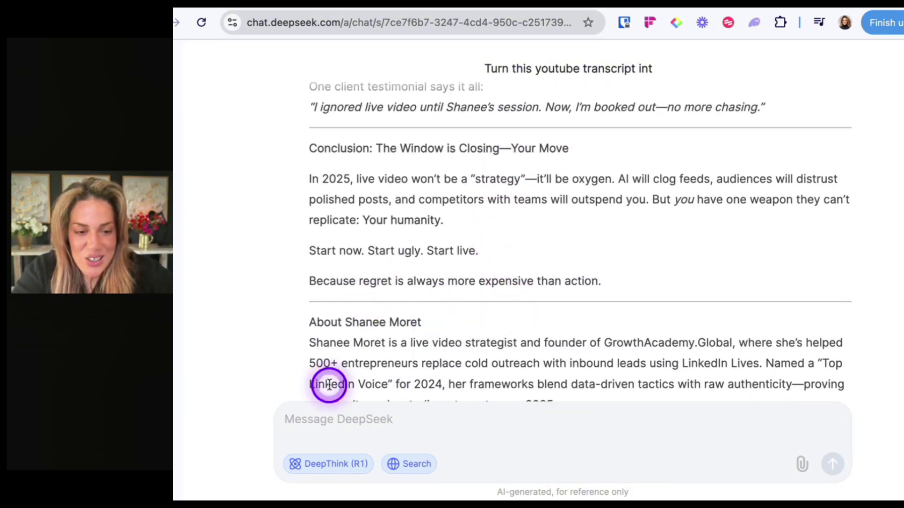
{"action": "scroll", "coordinate": [405, 245], "scroll_direction": "up", "scroll_amount": 20}
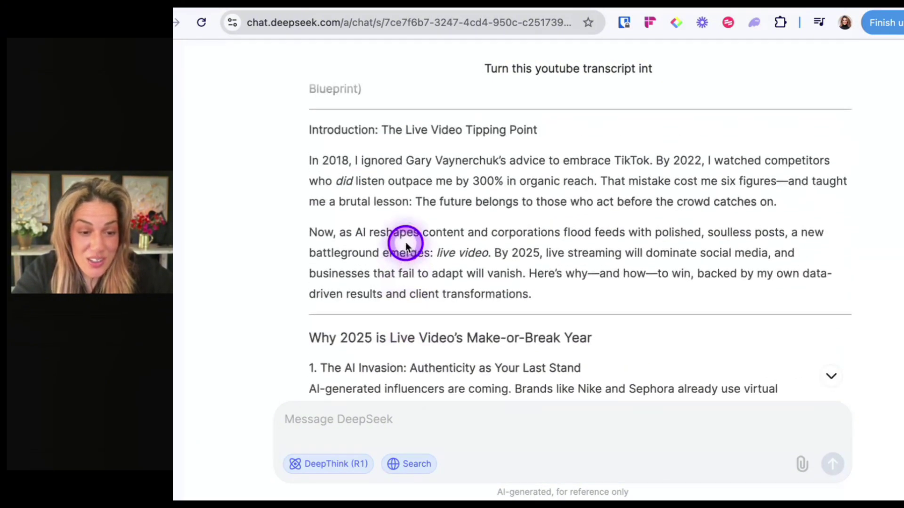
{"action": "scroll", "coordinate": [405, 242], "scroll_direction": "up", "scroll_amount": 8}
{"action": "scroll", "coordinate": [406, 242], "scroll_direction": "down", "scroll_amount": 15}
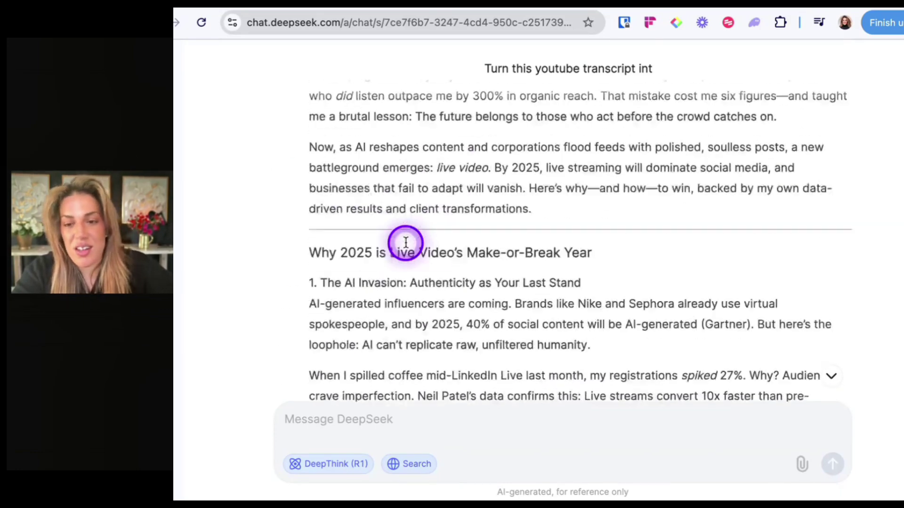
{"action": "scroll", "coordinate": [406, 242], "scroll_direction": "up", "scroll_amount": 4}
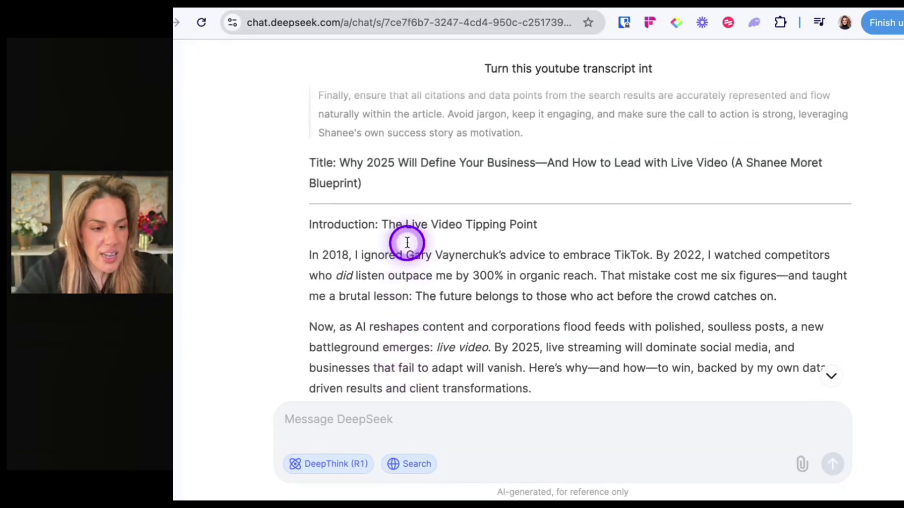
{"action": "scroll", "coordinate": [407, 242], "scroll_direction": "down", "scroll_amount": 1}
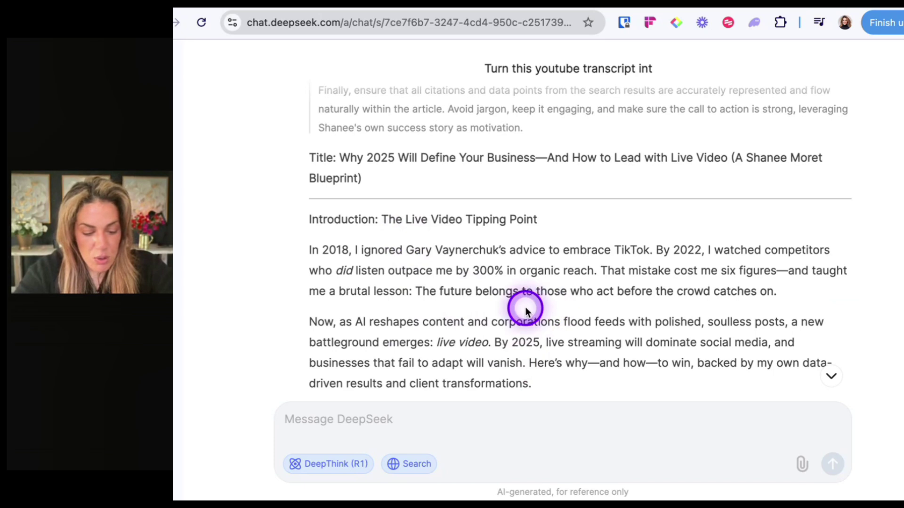
{"action": "left_click", "coordinate": [864, 4]}
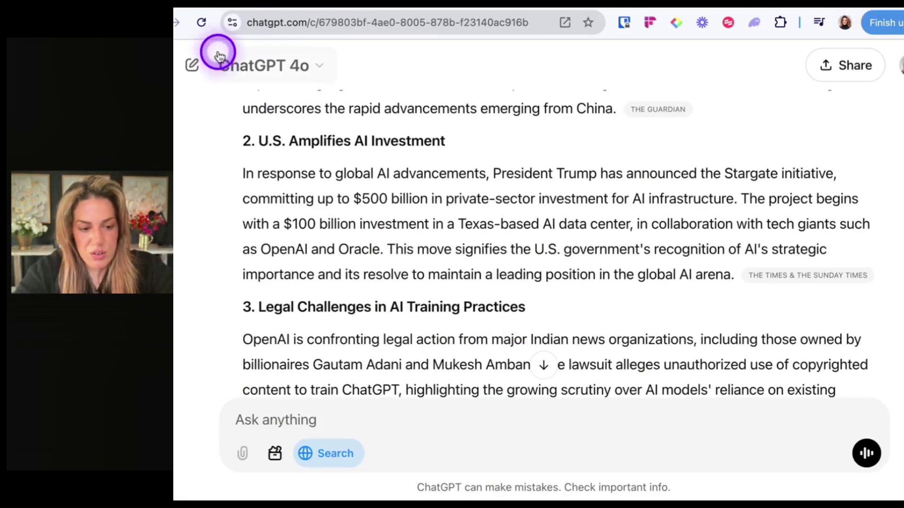
Paste the YouTube title, URL and transcript into a new ChatGPT chat, leaving blank lines above
{"action": "left_click", "coordinate": [191, 64]}
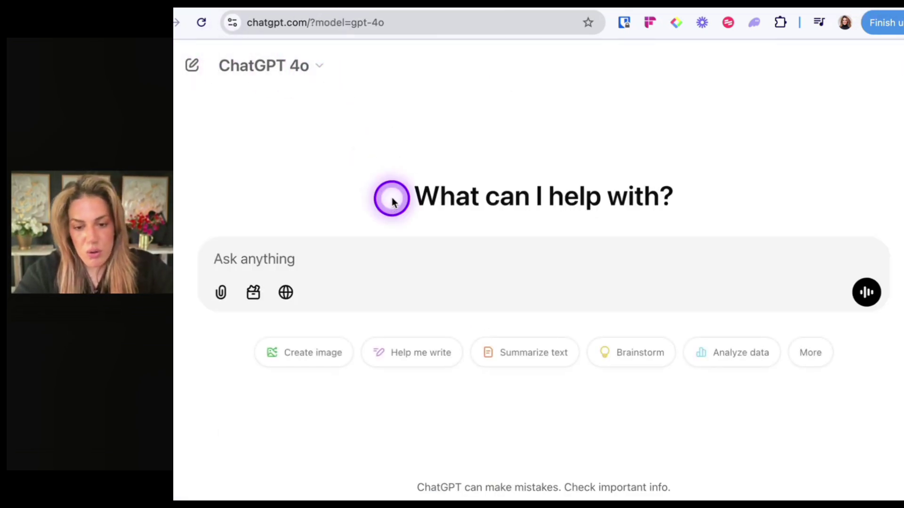
{"action": "key", "text": "ctrl+v"}
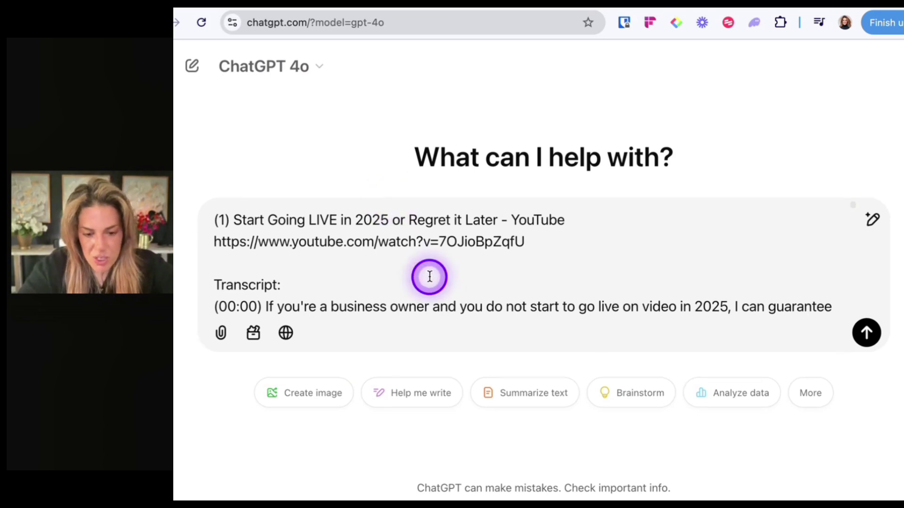
{"action": "key", "text": "ctrl+a"}
{"action": "key", "text": "BackSpace"}
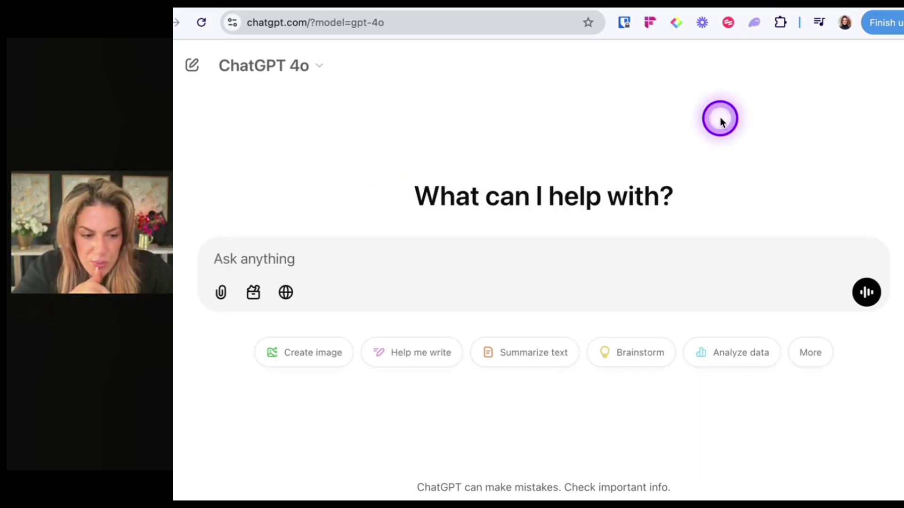
{"action": "key", "text": "ctrl+v"}
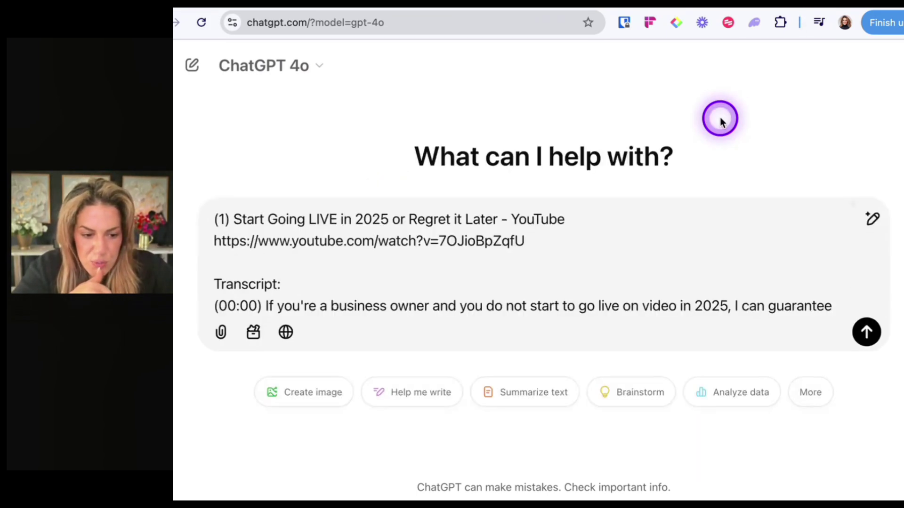
{"action": "left_click", "coordinate": [213, 219]}
{"action": "key", "text": "Return"}
{"action": "key", "text": "Return"}
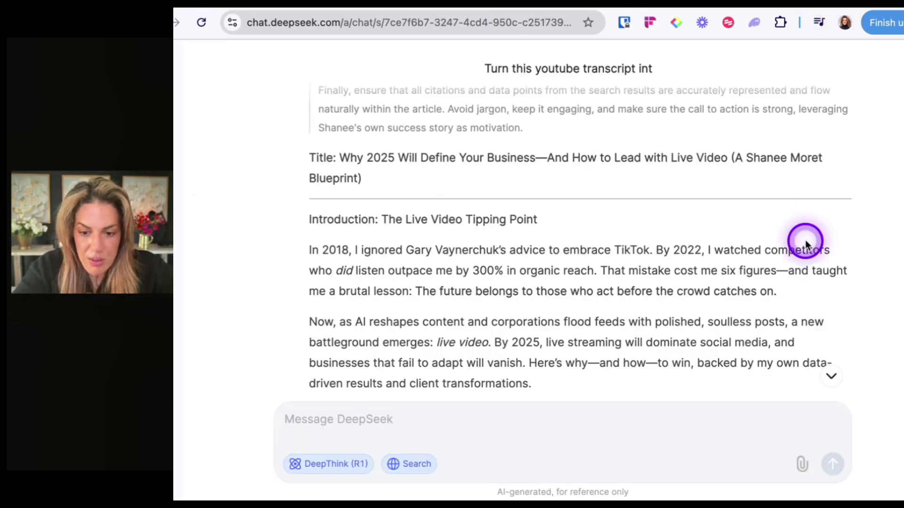
Copy DeepSeek's thought-leader article request, paste it above the transcript, and send
{"action": "scroll", "coordinate": [804, 241], "scroll_direction": "up", "scroll_amount": 15}
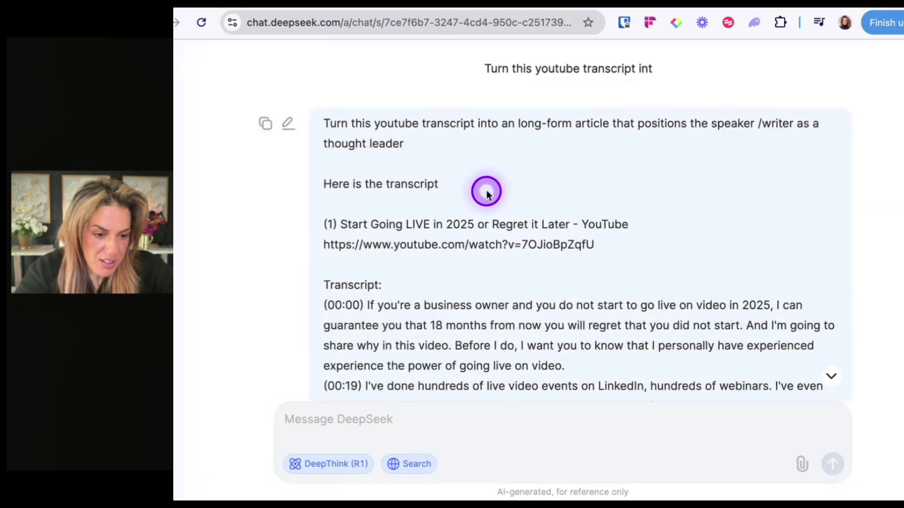
{"action": "left_click_drag", "start_coordinate": [487, 193], "coordinate": [309, 113]}
{"action": "key", "text": "ctrl+c"}
{"action": "left_click", "coordinate": [720, 4]}
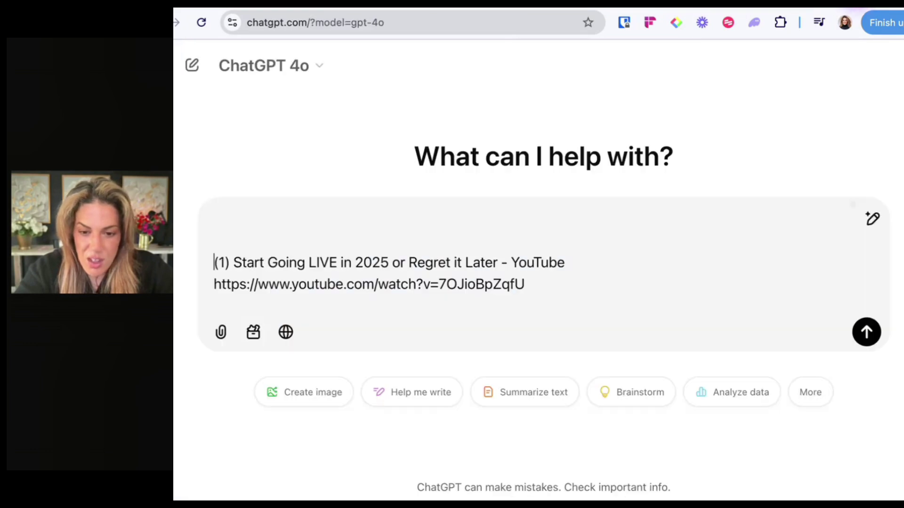
{"action": "left_click", "coordinate": [332, 212]}
{"action": "key", "text": "ctrl+v"}
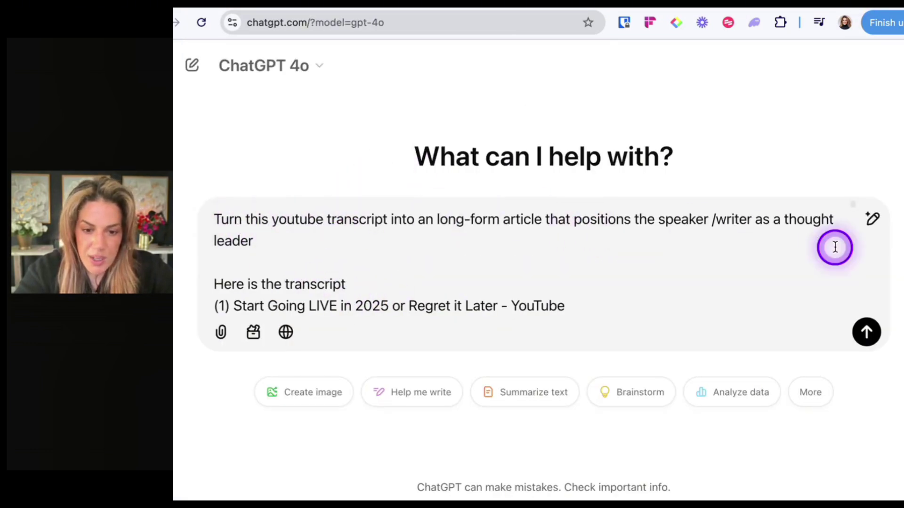
{"action": "left_click", "coordinate": [855, 332]}
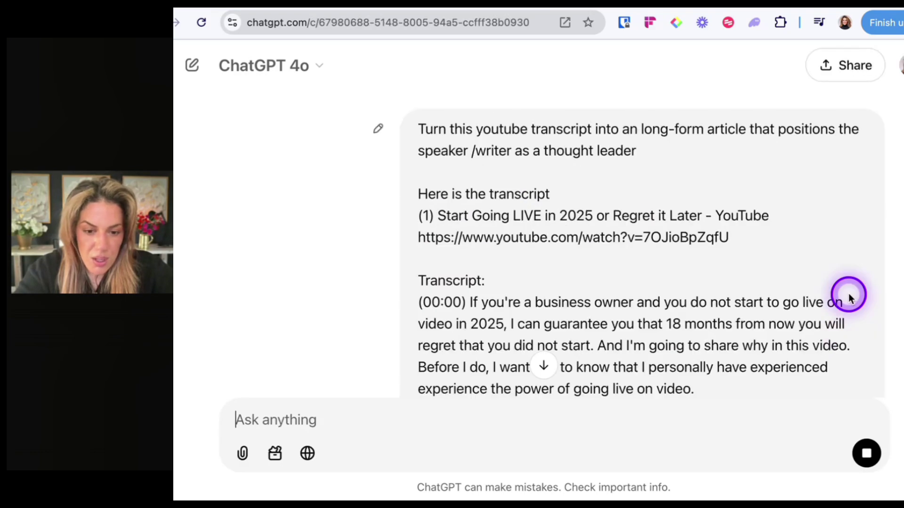
{"action": "scroll", "coordinate": [829, 336], "scroll_direction": "down", "scroll_amount": 15}
{"action": "scroll", "coordinate": [827, 340], "scroll_direction": "down", "scroll_amount": 10}
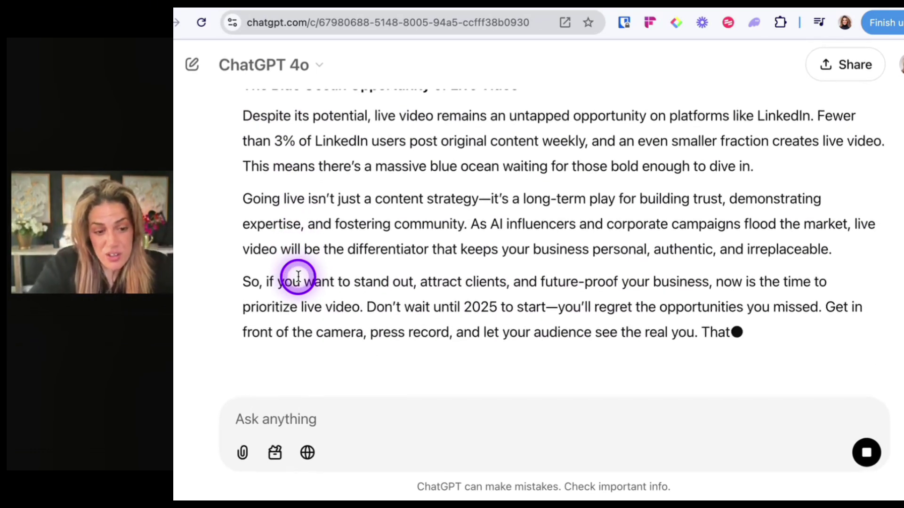
{"action": "scroll", "coordinate": [298, 277], "scroll_direction": "up", "scroll_amount": 3}
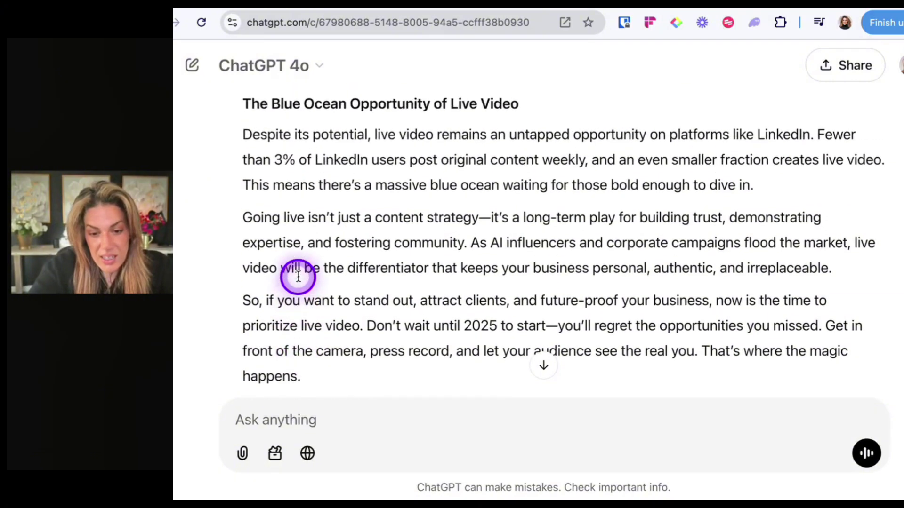
{"action": "scroll", "coordinate": [298, 278], "scroll_direction": "down", "scroll_amount": 3}
{"action": "scroll", "coordinate": [298, 278], "scroll_direction": "up", "scroll_amount": 15}
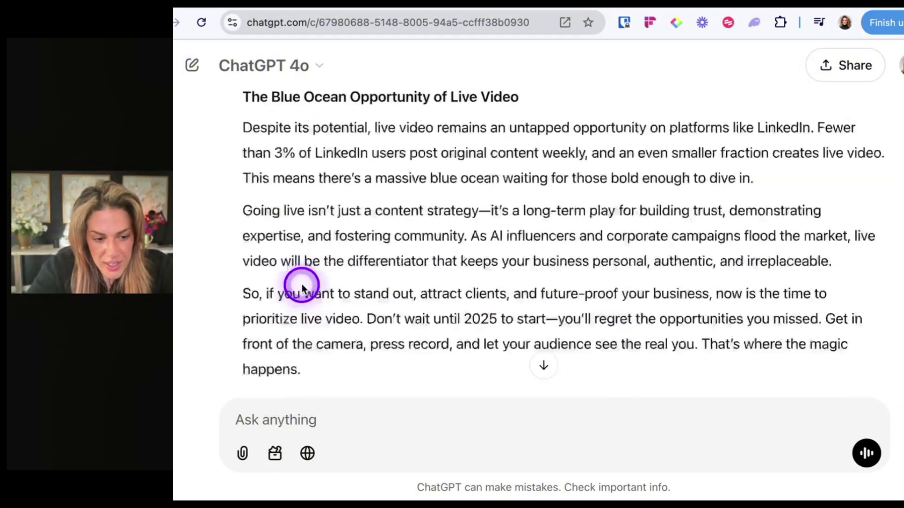
{"action": "scroll", "coordinate": [301, 285], "scroll_direction": "up", "scroll_amount": 12}
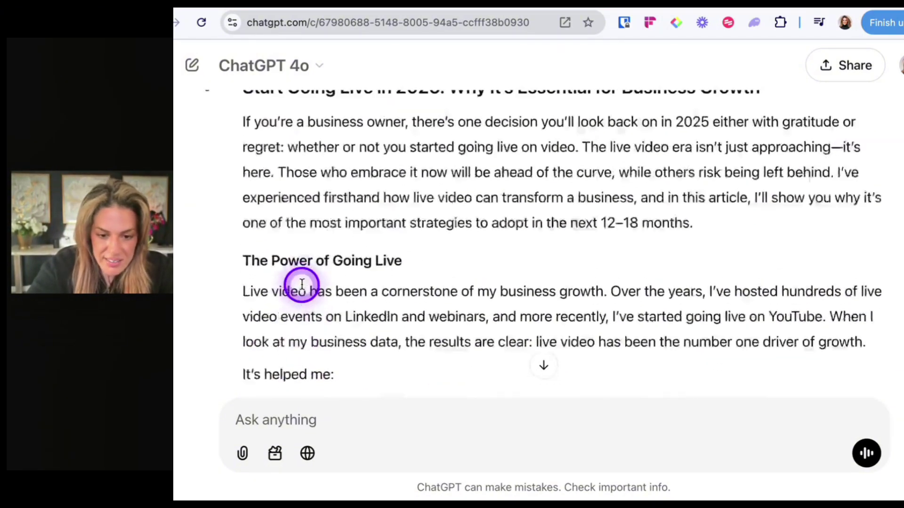
{"action": "scroll", "coordinate": [299, 285], "scroll_direction": "down", "scroll_amount": 10}
{"action": "left_click_drag", "start_coordinate": [604, 240], "coordinate": [844, 266]}
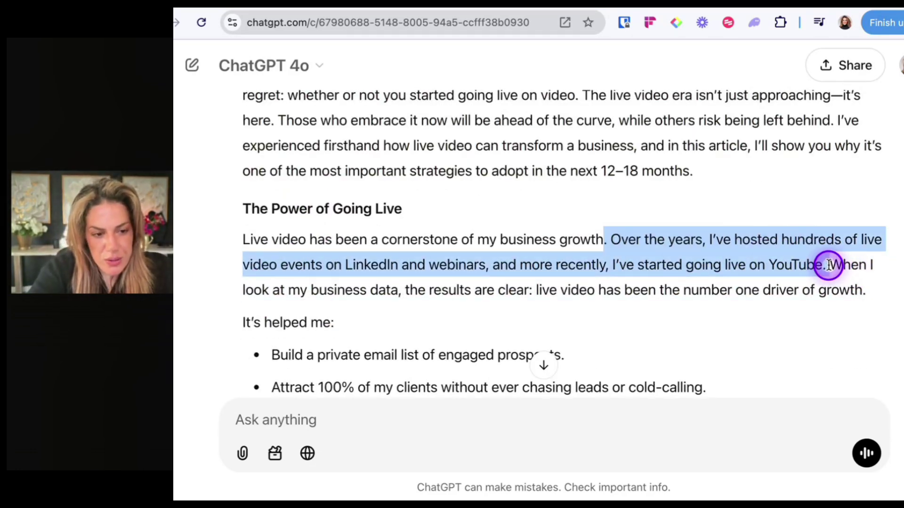
{"action": "scroll", "coordinate": [848, 273], "scroll_direction": "down", "scroll_amount": 10}
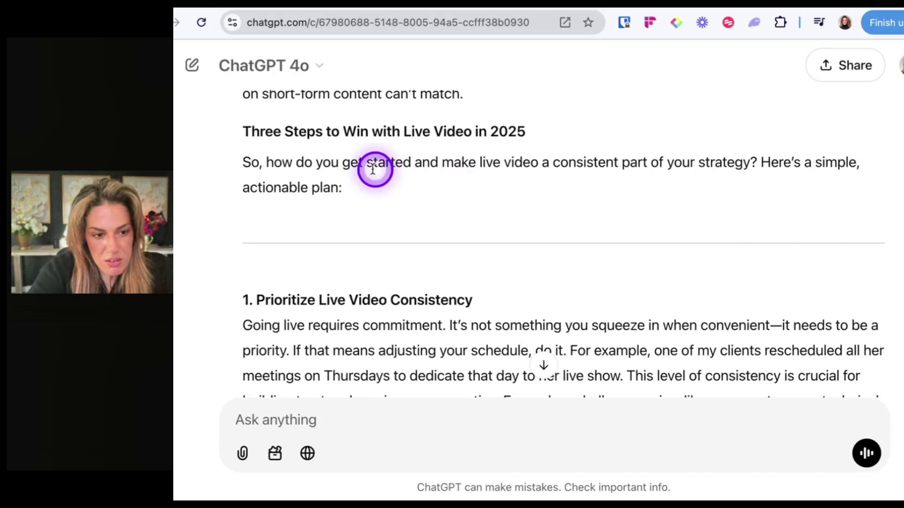
{"action": "scroll", "coordinate": [483, 131], "scroll_direction": "down", "scroll_amount": 5}
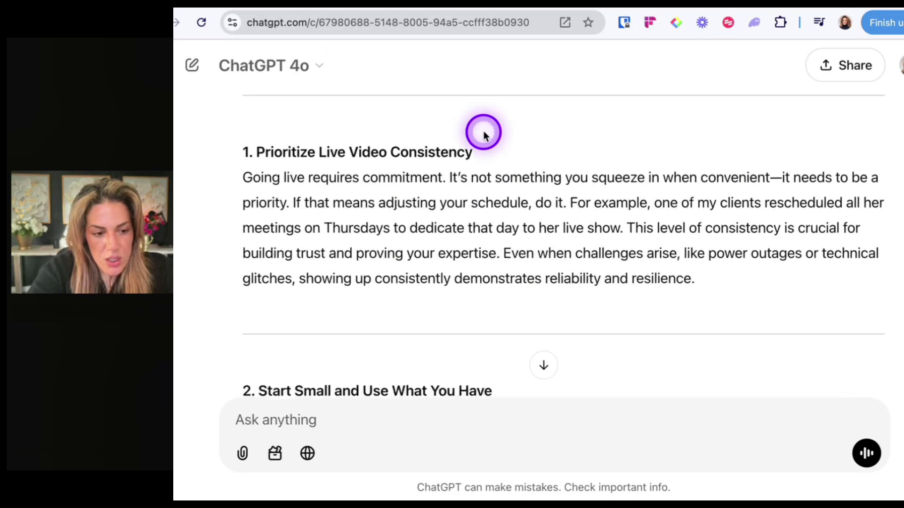
{"action": "scroll", "coordinate": [484, 131], "scroll_direction": "down", "scroll_amount": 12}
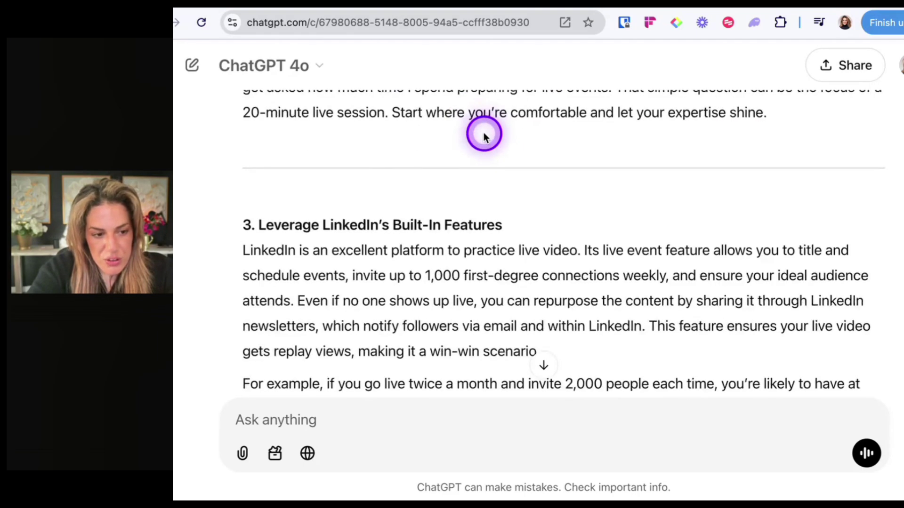
{"action": "scroll", "coordinate": [484, 134], "scroll_direction": "down", "scroll_amount": 14}
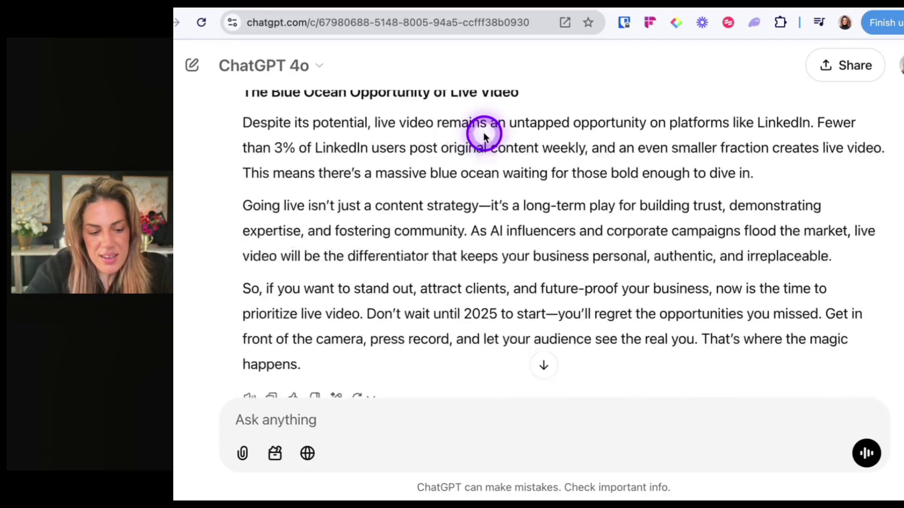
{"action": "scroll", "coordinate": [484, 133], "scroll_direction": "up", "scroll_amount": 1}
{"action": "scroll", "coordinate": [485, 133], "scroll_direction": "down", "scroll_amount": 3}
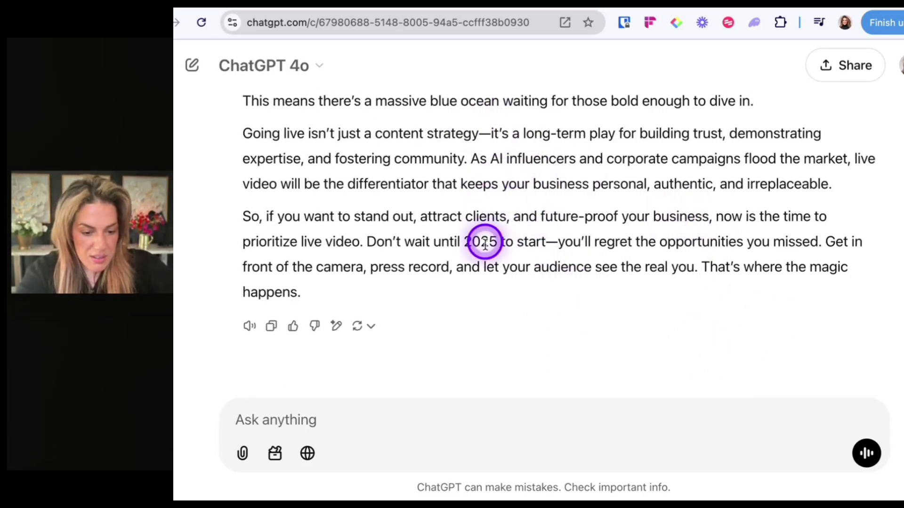
With web search on, ask ChatGPT to name the author and add researched, cited statistics
{"action": "left_click", "coordinate": [306, 453]}
{"action": "type", "text": "The author is Shanee Moret. Can you search the web and find relevant information that can make the article stronger"}
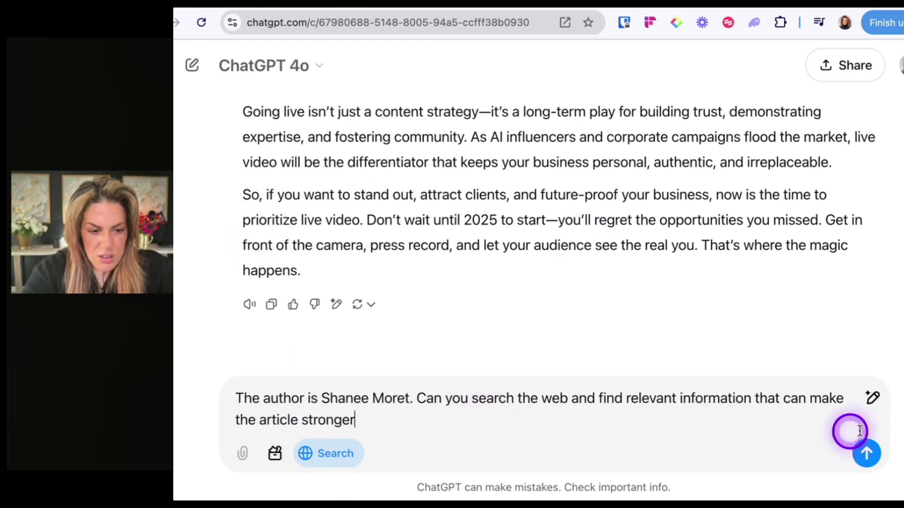
{"action": "left_click", "coordinate": [867, 452]}
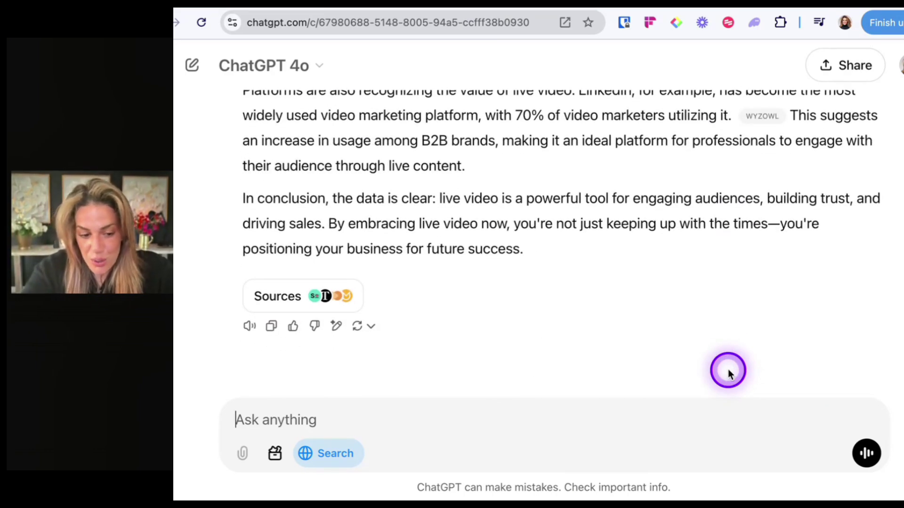
{"action": "scroll", "coordinate": [728, 369], "scroll_direction": "up", "scroll_amount": 10}
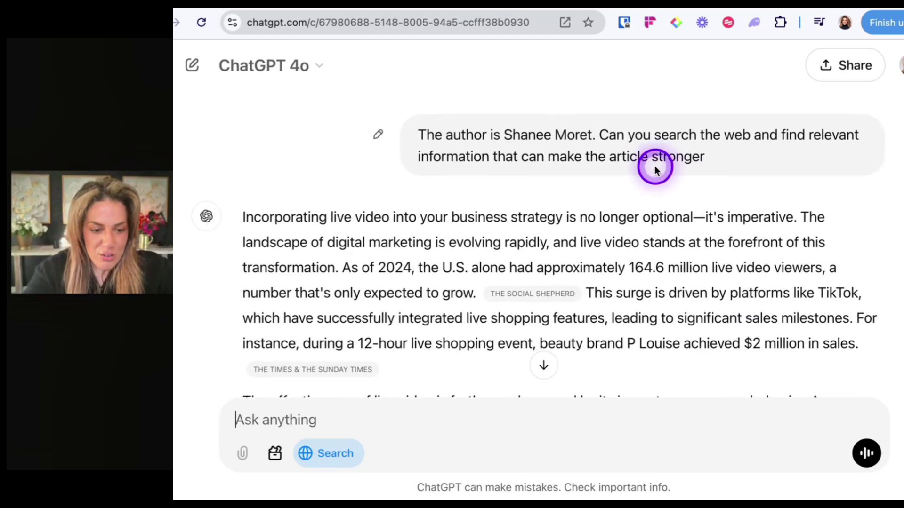
{"action": "mouse_move", "coordinate": [529, 294]}
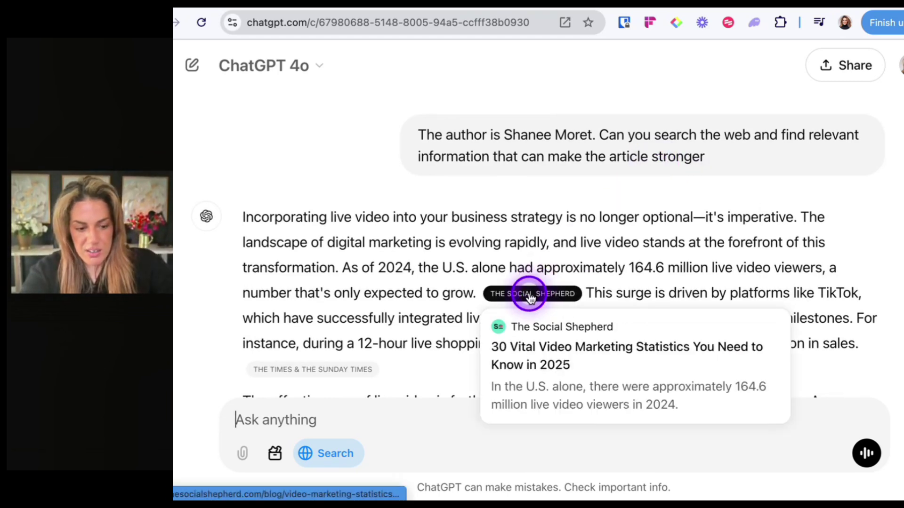
{"action": "scroll", "coordinate": [518, 283], "scroll_direction": "down", "scroll_amount": 3}
{"action": "scroll", "coordinate": [587, 303], "scroll_direction": "down", "scroll_amount": 8}
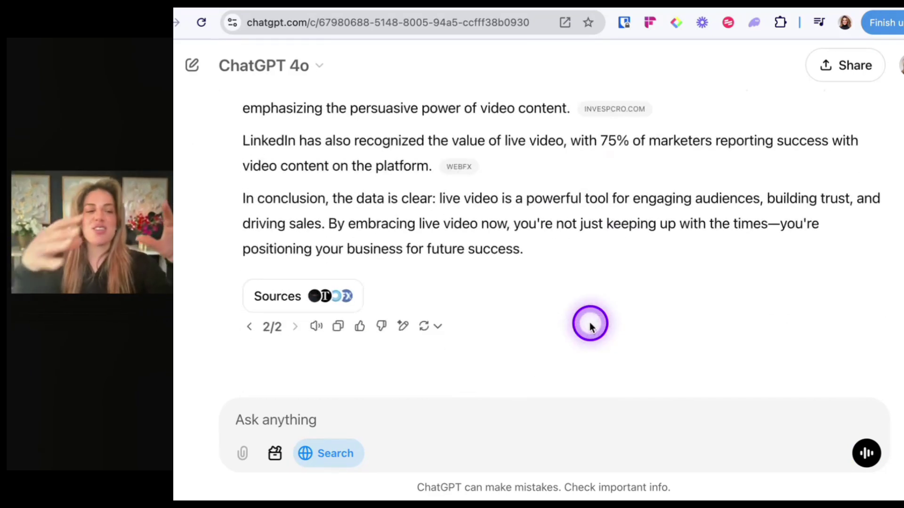
{"action": "scroll", "coordinate": [589, 323], "scroll_direction": "up", "scroll_amount": 10}
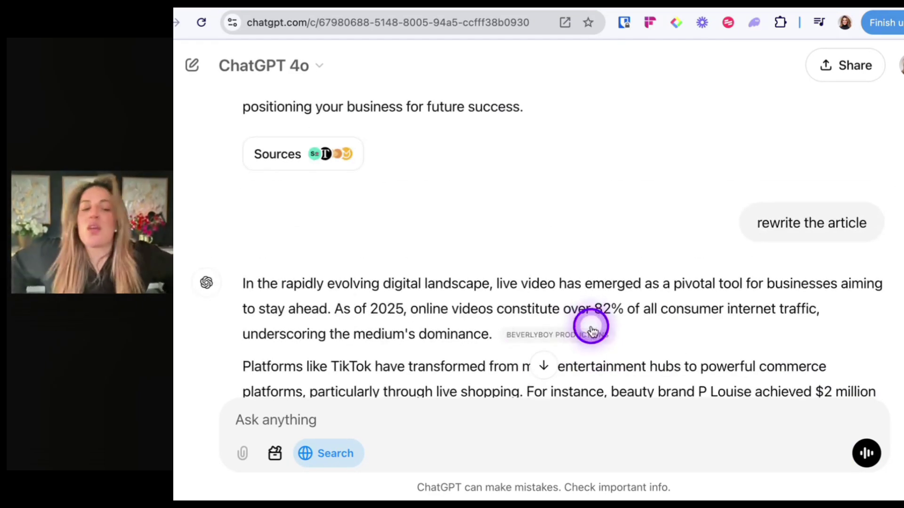
{"action": "scroll", "coordinate": [591, 328], "scroll_direction": "down", "scroll_amount": 10}
{"action": "scroll", "coordinate": [592, 327], "scroll_direction": "up", "scroll_amount": 12}
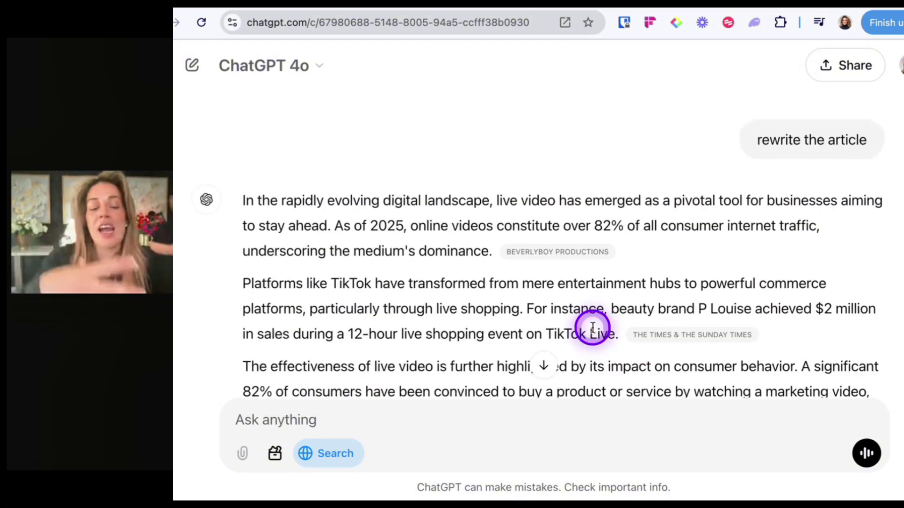
{"action": "scroll", "coordinate": [592, 326], "scroll_direction": "up", "scroll_amount": 4}
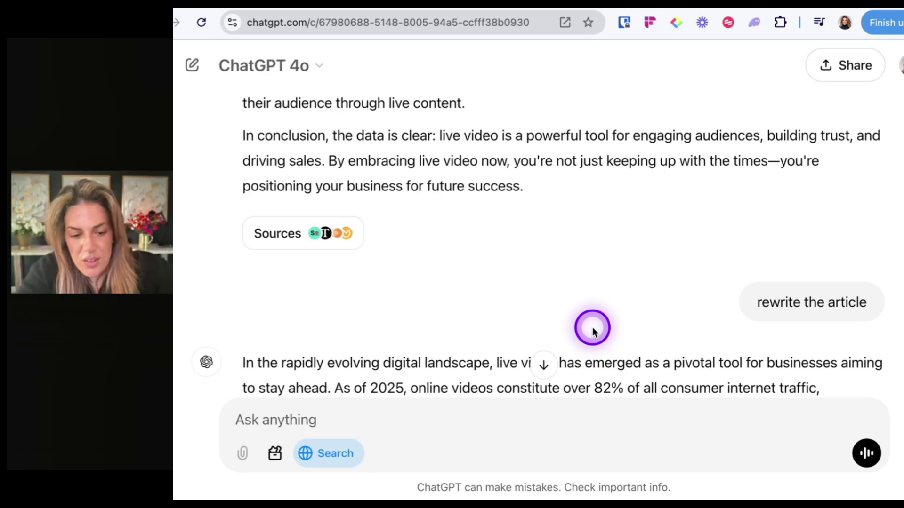
{"action": "key", "text": "ctrl+Tab"}
Scroll the LinkedIn activity feed to the Apple Maps vs Google Maps poll (84% vs 16%)
{"action": "scroll", "coordinate": [653, 298], "scroll_direction": "down", "scroll_amount": 5}
{"action": "scroll", "coordinate": [653, 299], "scroll_direction": "up", "scroll_amount": 5}
{"action": "scroll", "coordinate": [655, 299], "scroll_direction": "down", "scroll_amount": 10}
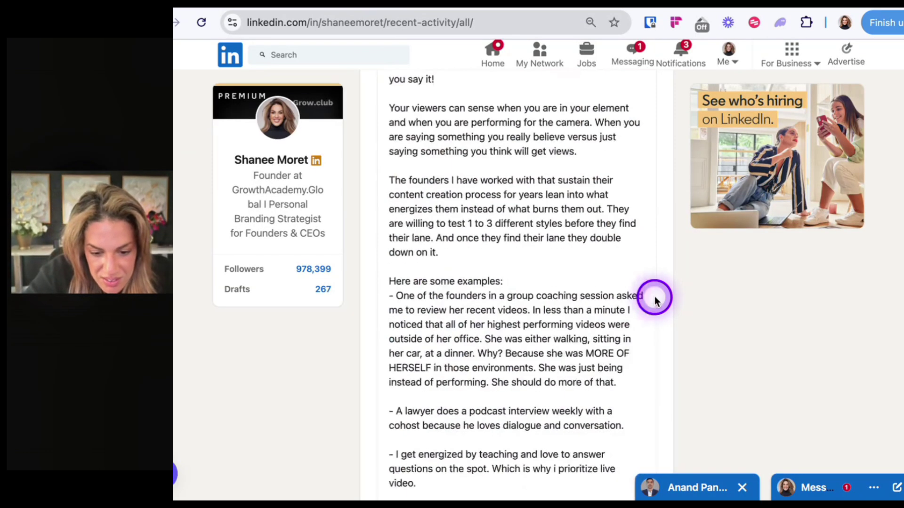
{"action": "scroll", "coordinate": [654, 300], "scroll_direction": "up", "scroll_amount": 7}
{"action": "scroll", "coordinate": [654, 300], "scroll_direction": "down", "scroll_amount": 3}
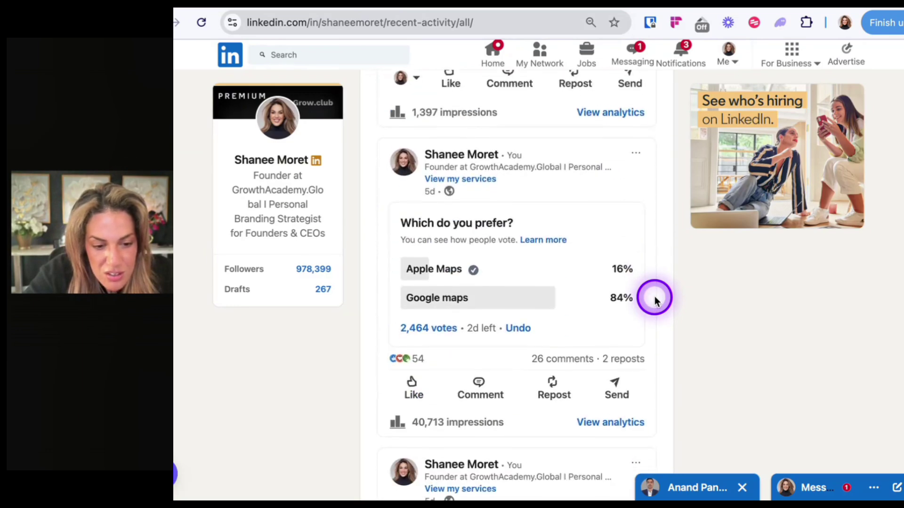
{"action": "scroll", "coordinate": [488, 171], "scroll_direction": "up", "scroll_amount": 5}
{"action": "scroll", "coordinate": [489, 170], "scroll_direction": "down", "scroll_amount": 5}
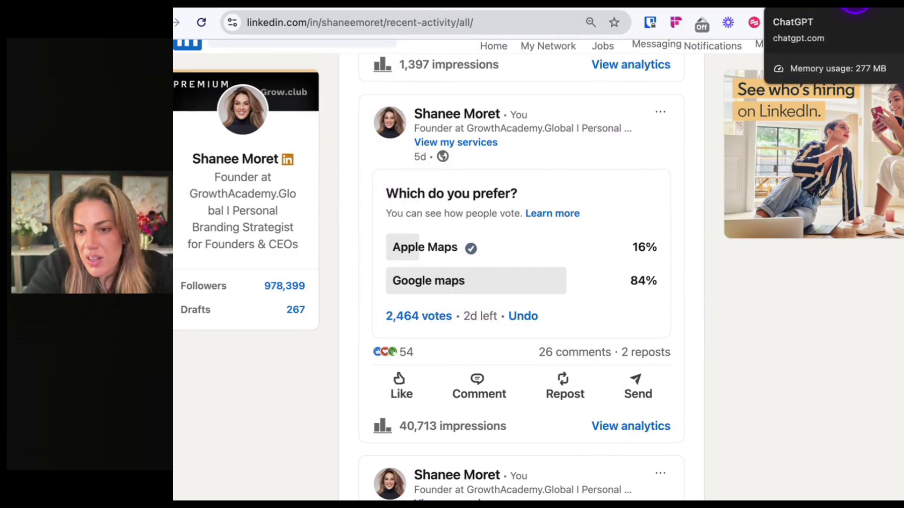
In DeepSeek, turn off Search and attach the maps poll screenshot
{"action": "left_click", "coordinate": [825, 7]}
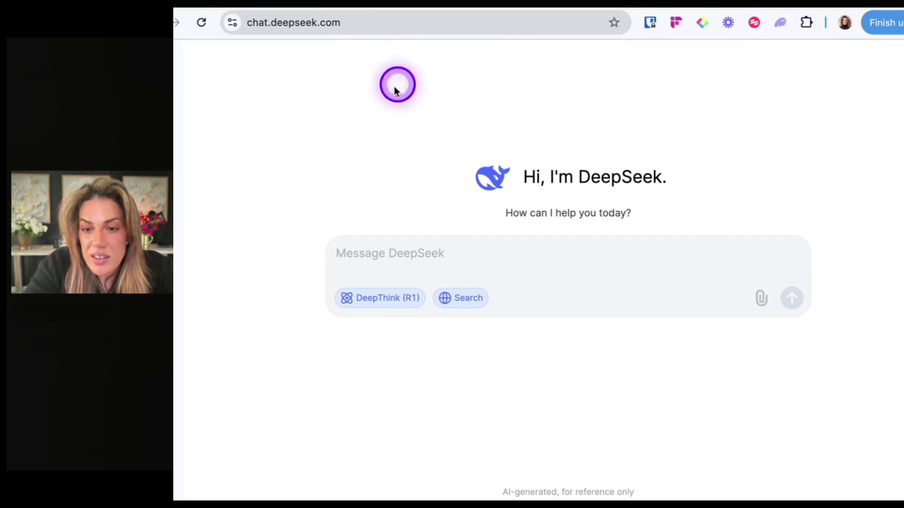
{"action": "left_click", "coordinate": [453, 298]}
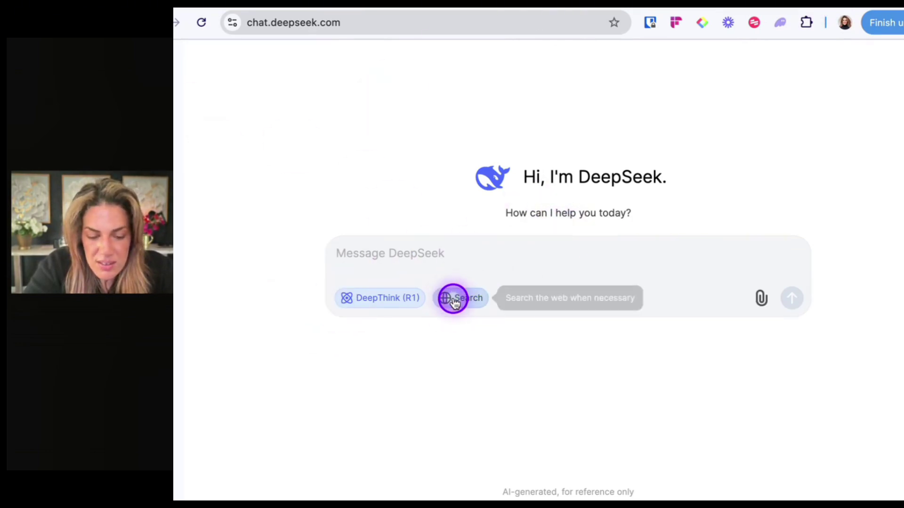
{"action": "left_click", "coordinate": [771, 297]}
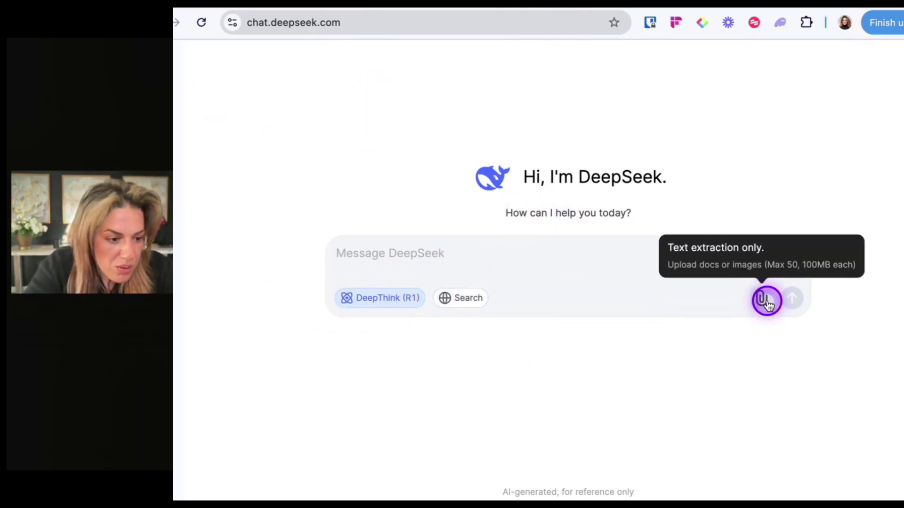
{"action": "left_click", "coordinate": [436, 305]}
{"action": "type", "text": "Gl"}
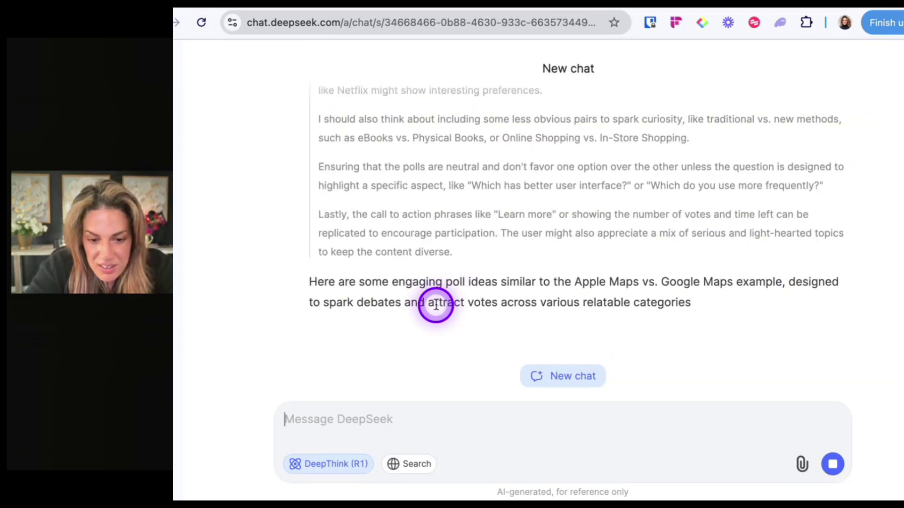
Send the poll screenshot asking for more polls like it
{"action": "scroll", "coordinate": [456, 255], "scroll_direction": "up", "scroll_amount": 4}
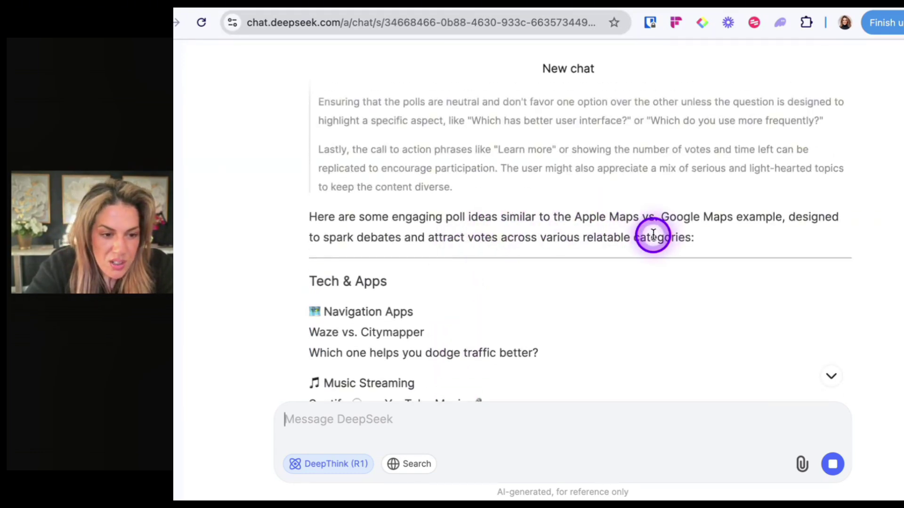
{"action": "scroll", "coordinate": [689, 238], "scroll_direction": "down", "scroll_amount": 4}
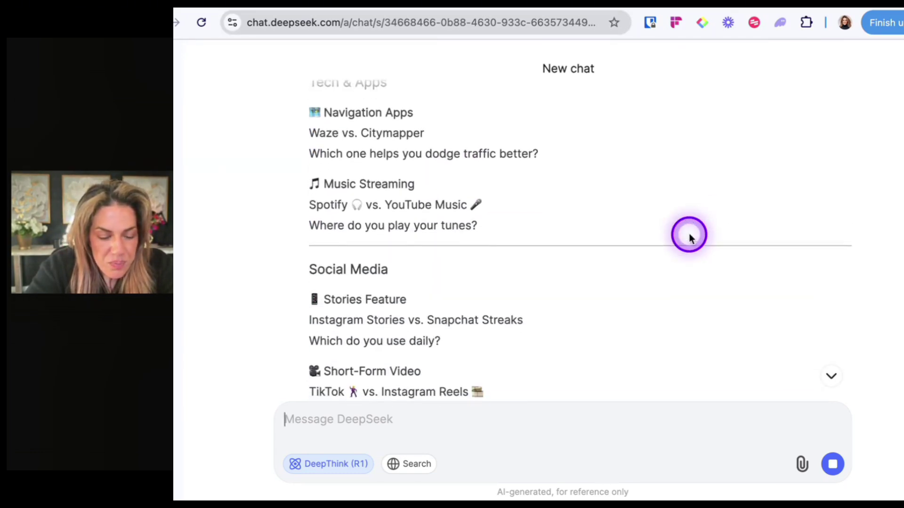
{"action": "scroll", "coordinate": [689, 233], "scroll_direction": "down", "scroll_amount": 3}
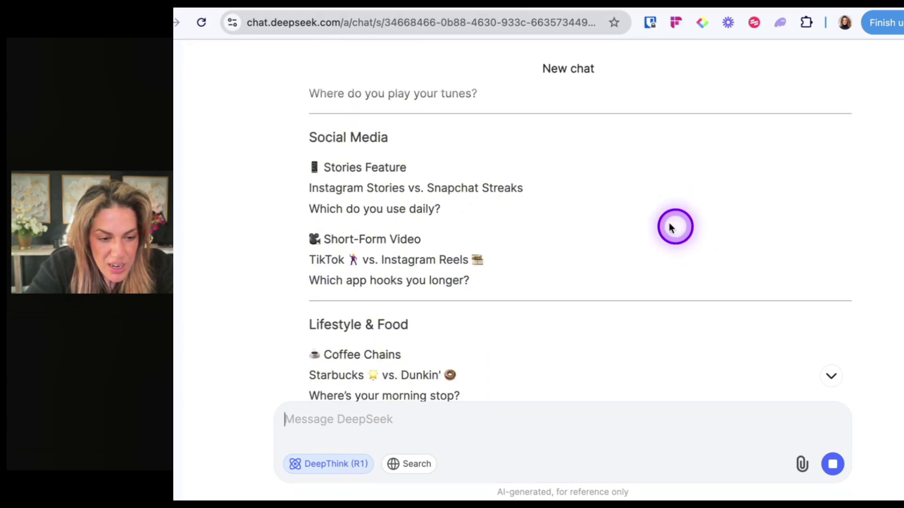
{"action": "scroll", "coordinate": [425, 193], "scroll_direction": "up", "scroll_amount": 2}
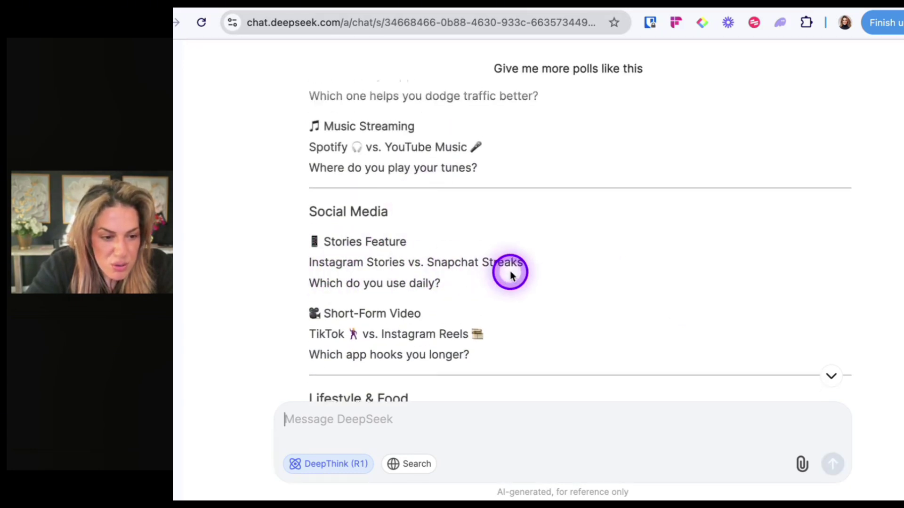
{"action": "scroll", "coordinate": [510, 272], "scroll_direction": "up", "scroll_amount": 1}
{"action": "scroll", "coordinate": [511, 275], "scroll_direction": "up", "scroll_amount": 1}
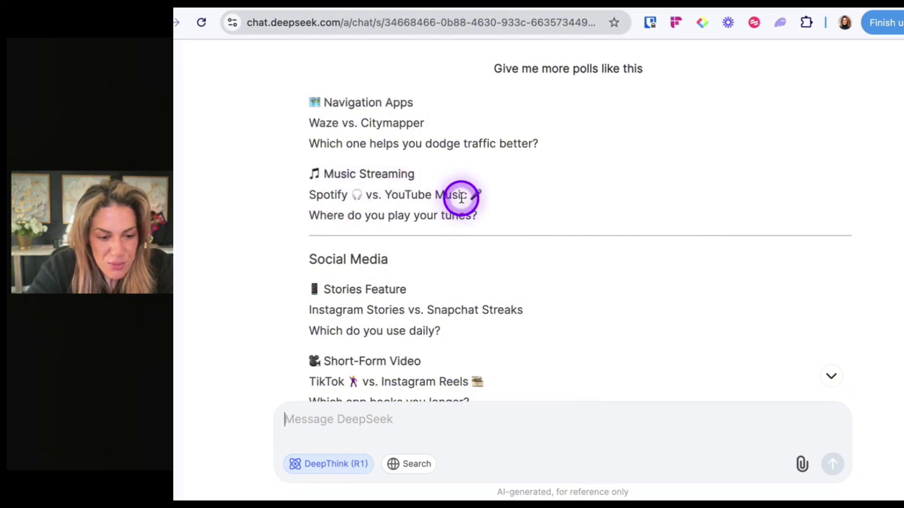
{"action": "scroll", "coordinate": [413, 136], "scroll_direction": "down", "scroll_amount": 5}
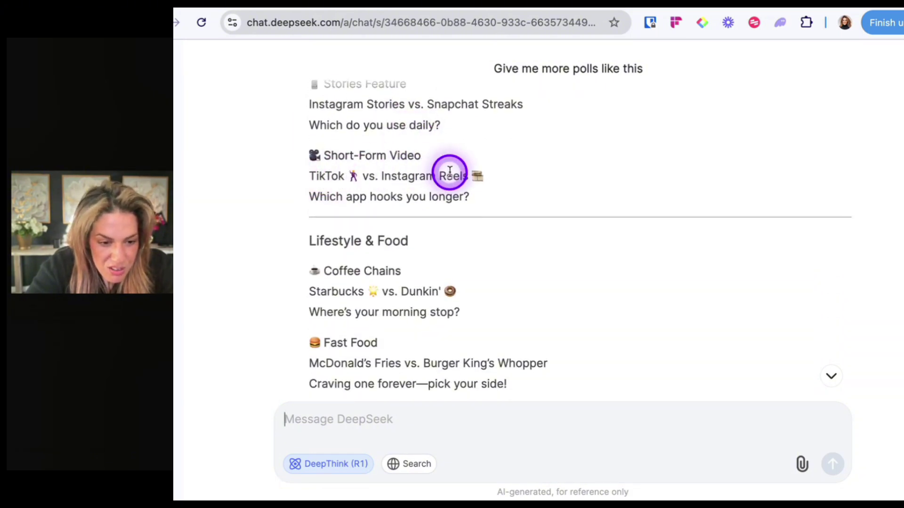
{"action": "scroll", "coordinate": [447, 171], "scroll_direction": "down", "scroll_amount": 3}
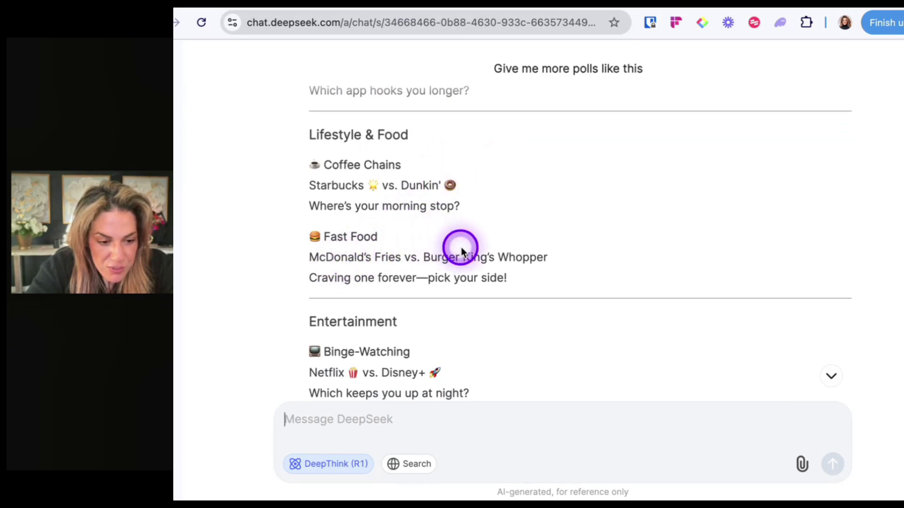
{"action": "scroll", "coordinate": [469, 261], "scroll_direction": "down", "scroll_amount": 3}
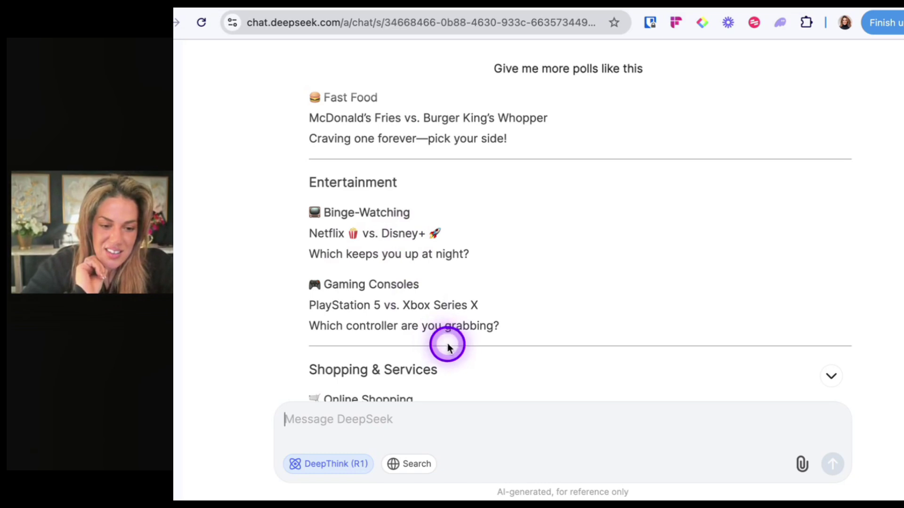
{"action": "scroll", "coordinate": [447, 343], "scroll_direction": "down", "scroll_amount": 3}
{"action": "scroll", "coordinate": [446, 343], "scroll_direction": "down", "scroll_amount": 3}
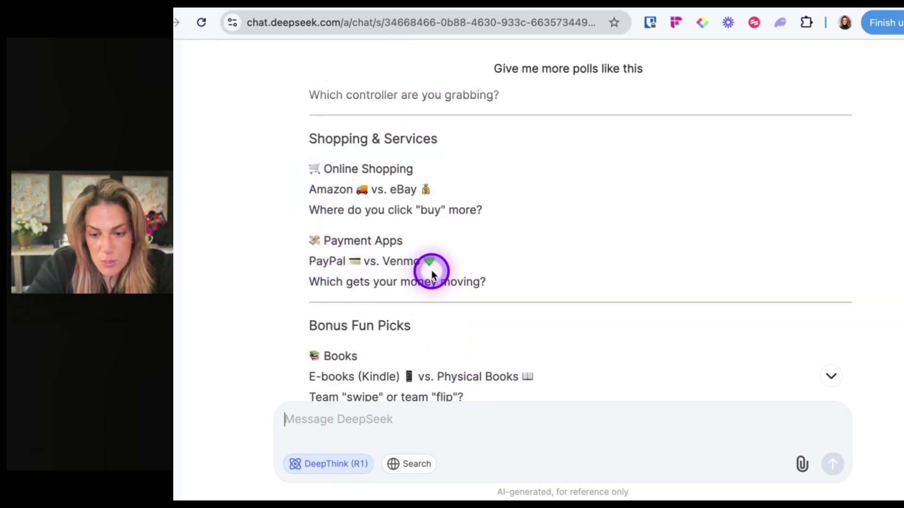
{"action": "scroll", "coordinate": [431, 271], "scroll_direction": "down", "scroll_amount": 3}
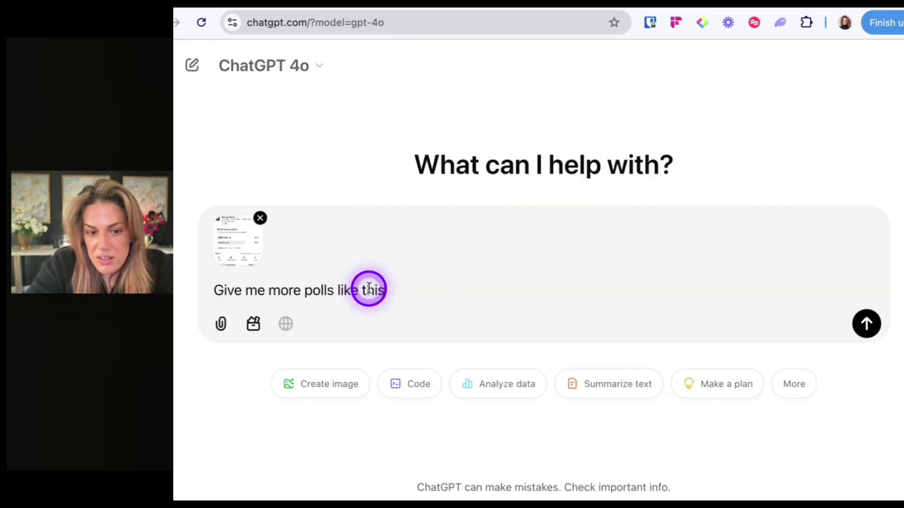
{"action": "key", "text": "Return"}
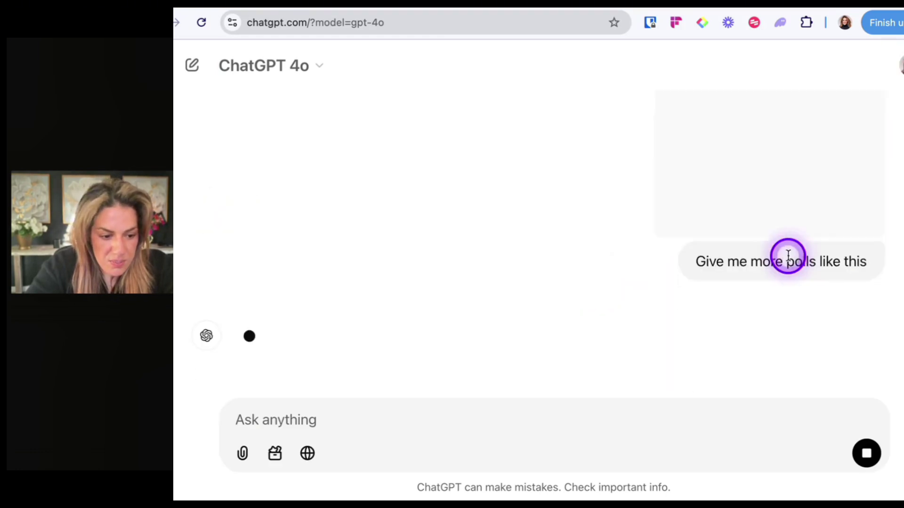
Scroll through ChatGPT's numbered poll ideas on browsers, email and video call apps
{"action": "scroll", "coordinate": [791, 248], "scroll_direction": "up", "scroll_amount": 3}
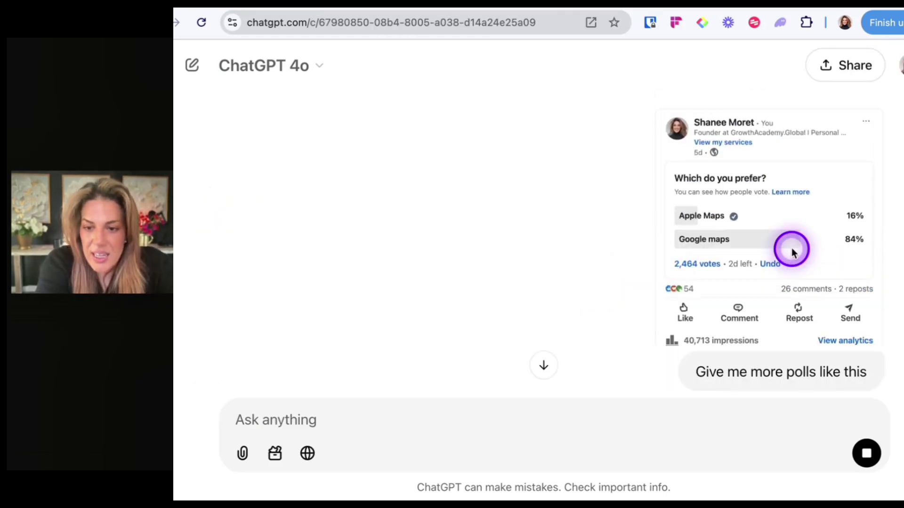
{"action": "scroll", "coordinate": [792, 250], "scroll_direction": "down", "scroll_amount": 4}
{"action": "scroll", "coordinate": [791, 251], "scroll_direction": "down", "scroll_amount": 2}
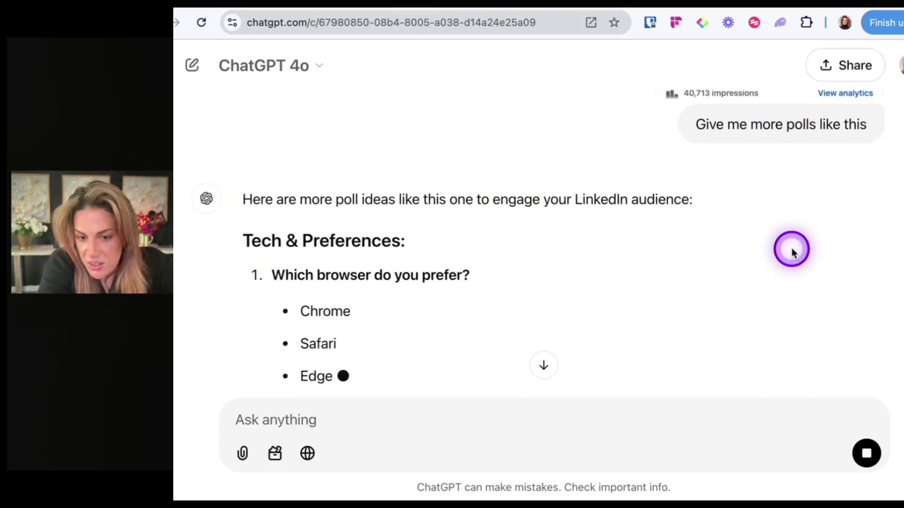
{"action": "scroll", "coordinate": [791, 251], "scroll_direction": "up", "scroll_amount": 5}
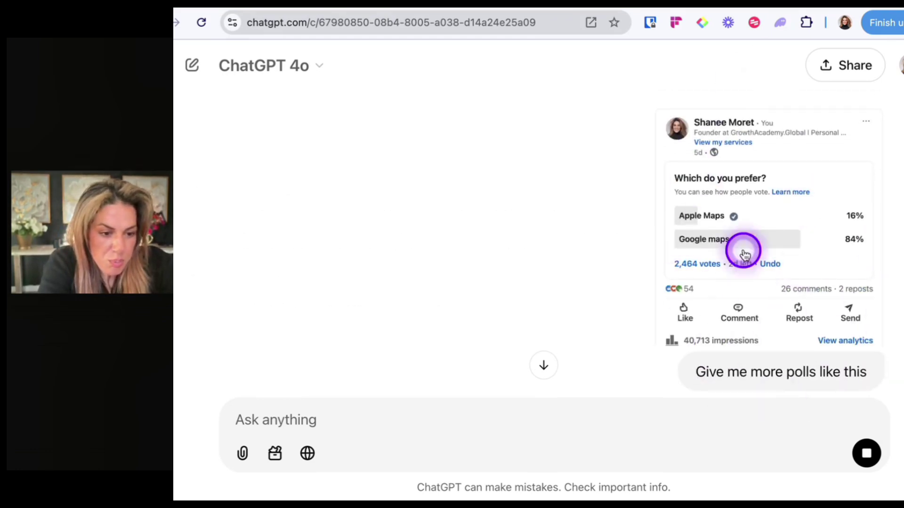
{"action": "scroll", "coordinate": [825, 261], "scroll_direction": "down", "scroll_amount": 3}
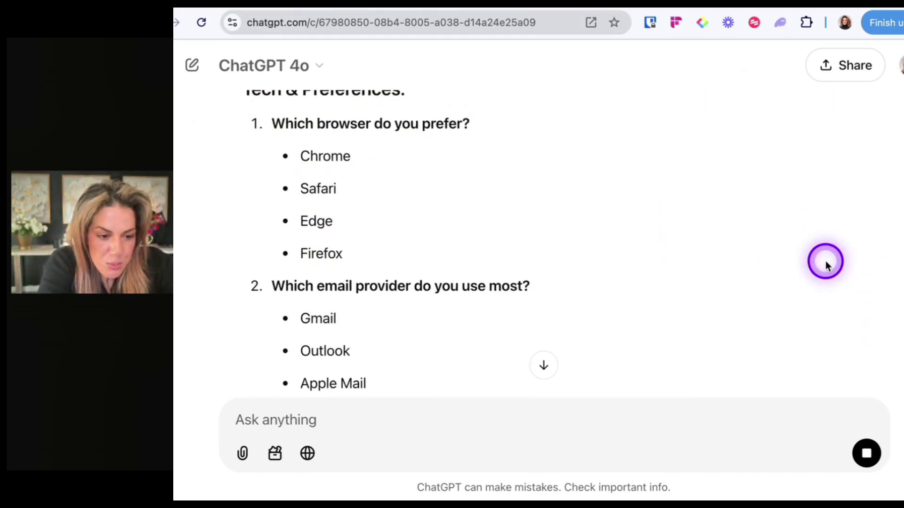
{"action": "scroll", "coordinate": [825, 261], "scroll_direction": "up", "scroll_amount": 2}
{"action": "scroll", "coordinate": [825, 261], "scroll_direction": "down", "scroll_amount": 8}
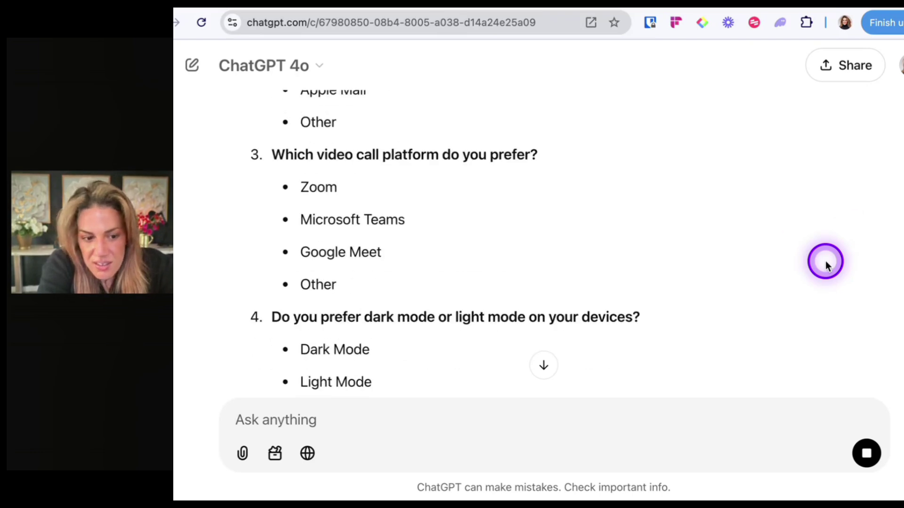
{"action": "scroll", "coordinate": [826, 261], "scroll_direction": "down", "scroll_amount": 8}
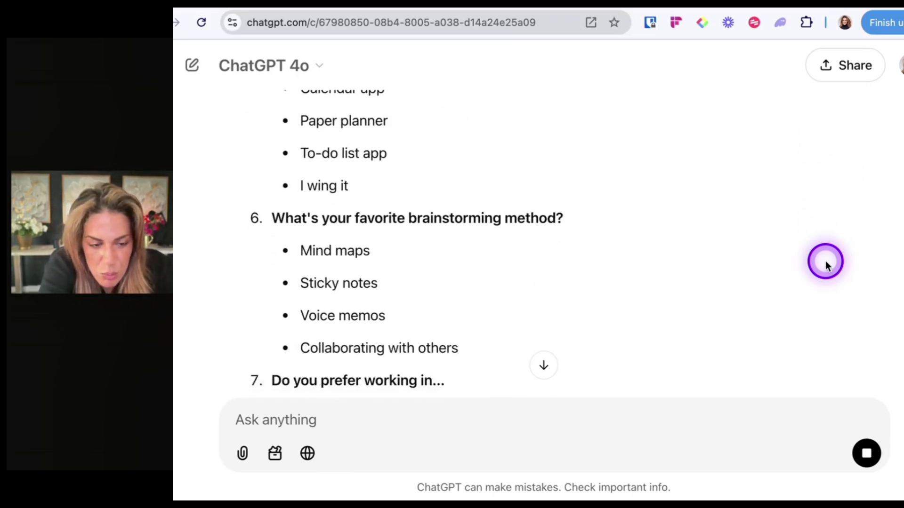
{"action": "scroll", "coordinate": [826, 261], "scroll_direction": "down", "scroll_amount": 7}
{"action": "scroll", "coordinate": [825, 260], "scroll_direction": "down", "scroll_amount": 3}
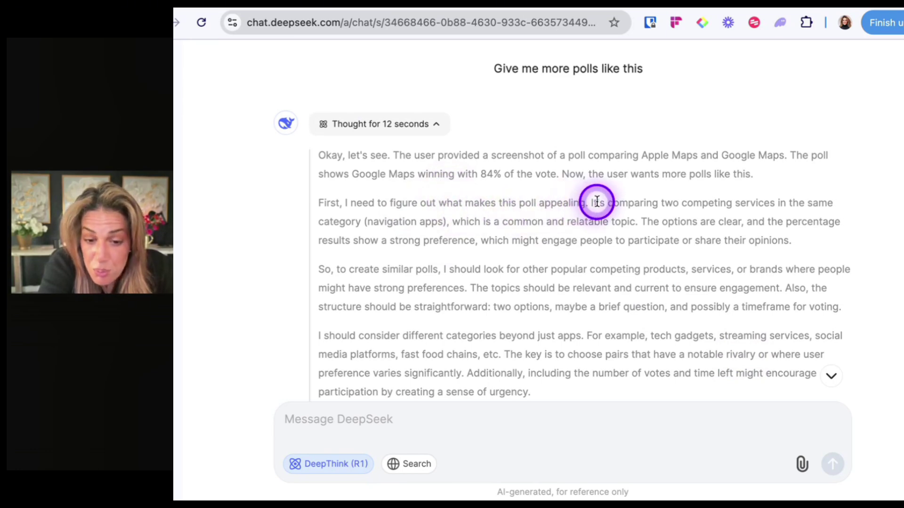
Highlight DeepSeek's points on competing services, clear options and current topics, then return to ChatGPT
{"action": "left_click_drag", "start_coordinate": [590, 206], "coordinate": [641, 223]}
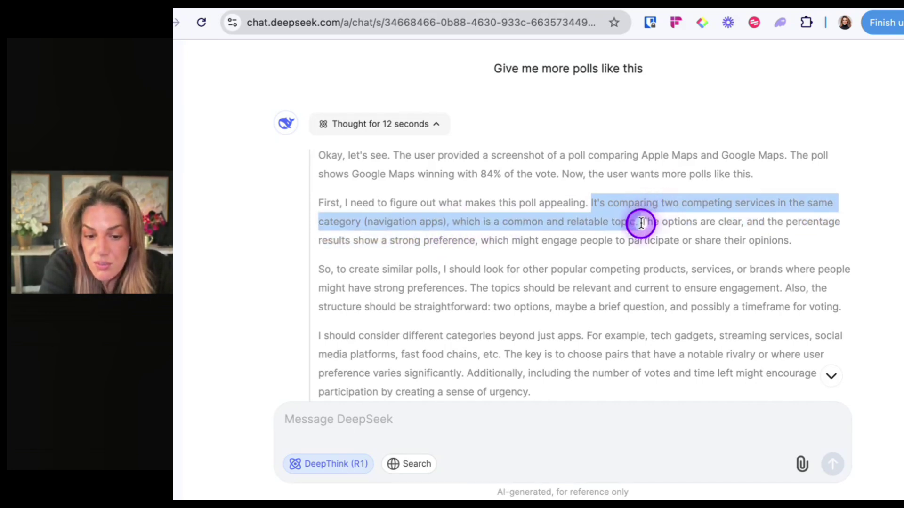
{"action": "left_click", "coordinate": [642, 226]}
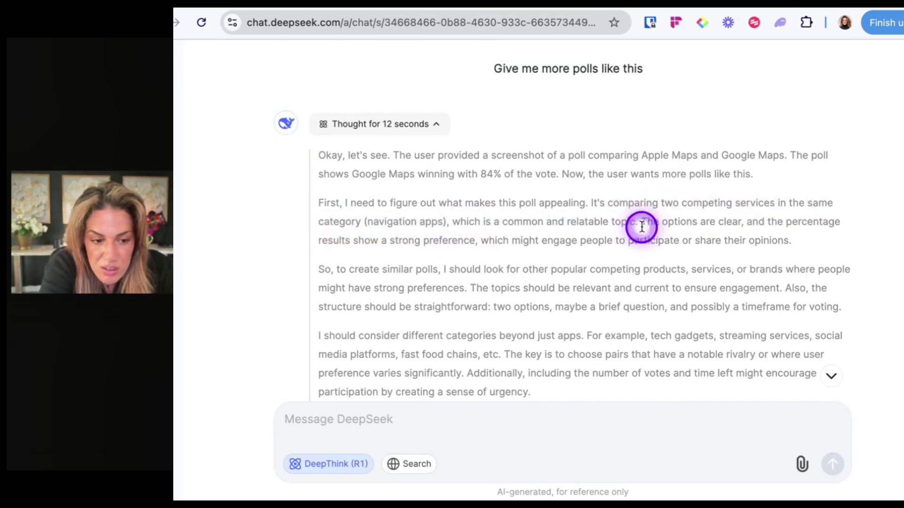
{"action": "left_click_drag", "start_coordinate": [640, 226], "coordinate": [804, 246]}
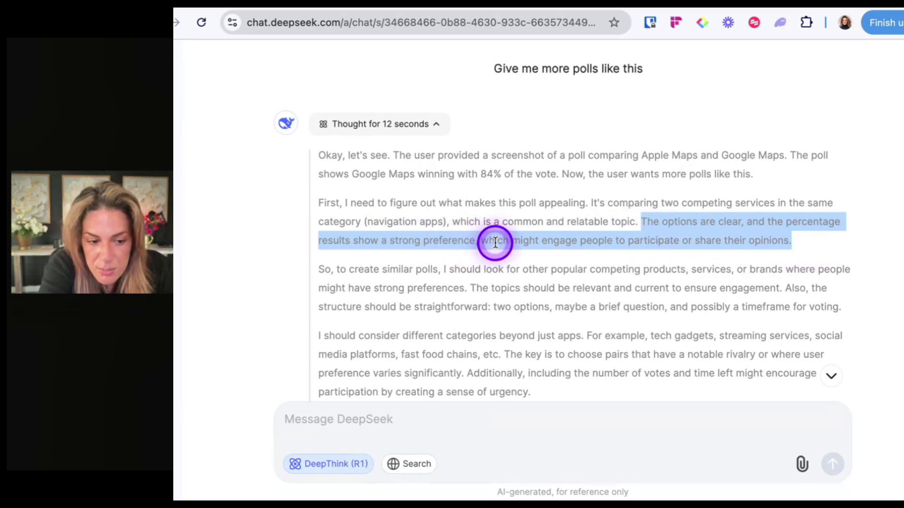
{"action": "scroll", "coordinate": [500, 258], "scroll_direction": "down", "scroll_amount": 3}
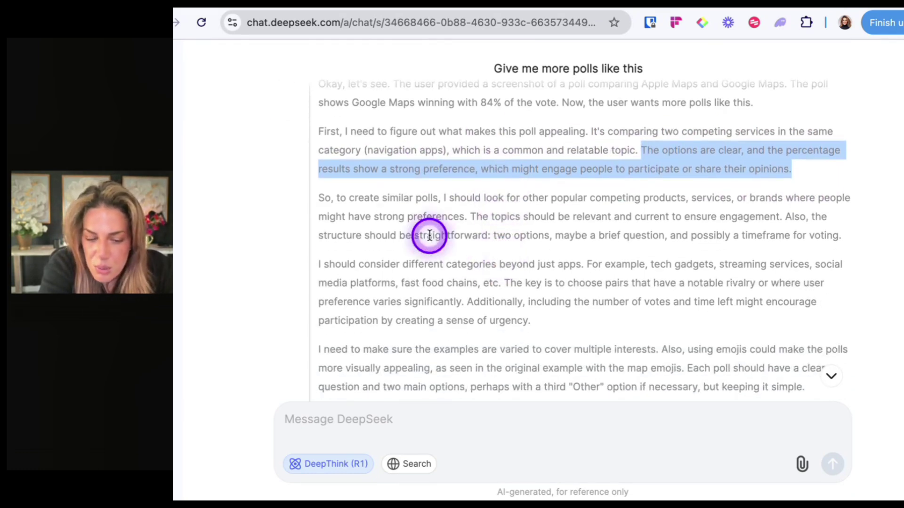
{"action": "left_click_drag", "start_coordinate": [442, 199], "coordinate": [462, 210]}
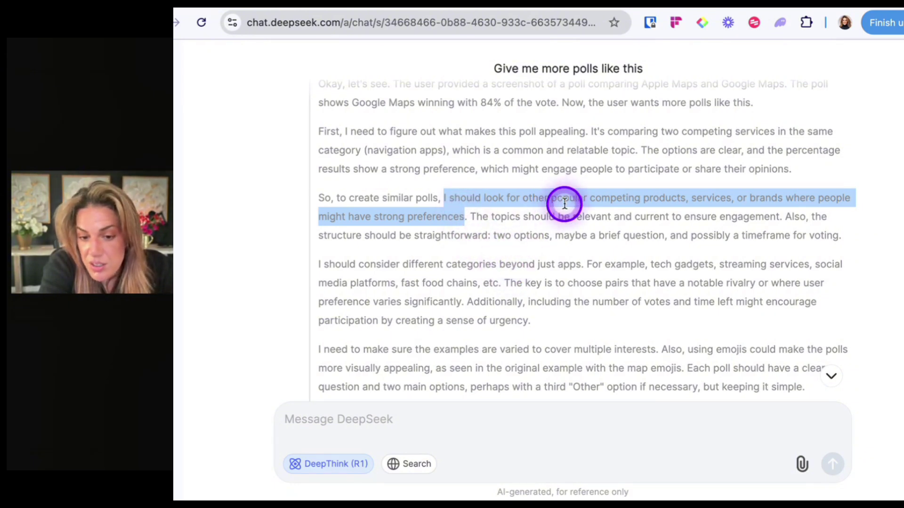
{"action": "left_click_drag", "start_coordinate": [589, 221], "coordinate": [785, 225]}
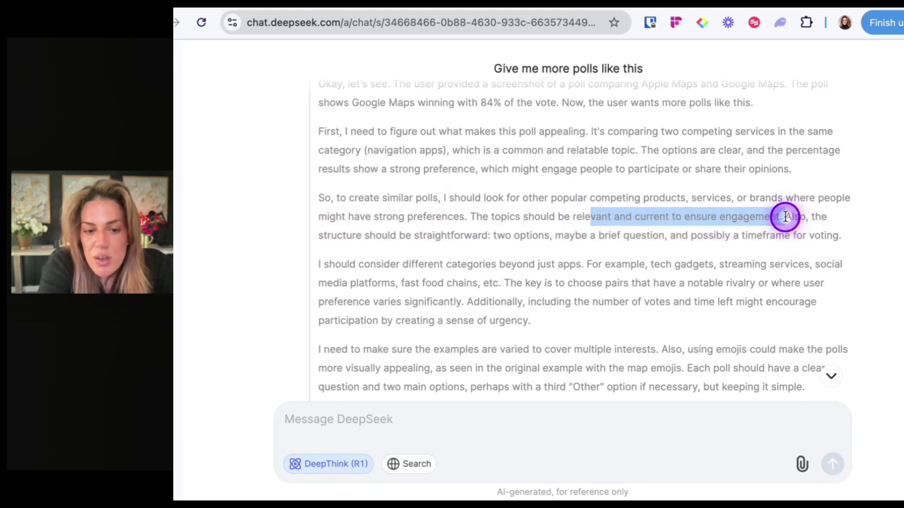
{"action": "scroll", "coordinate": [785, 217], "scroll_direction": "down", "scroll_amount": 10}
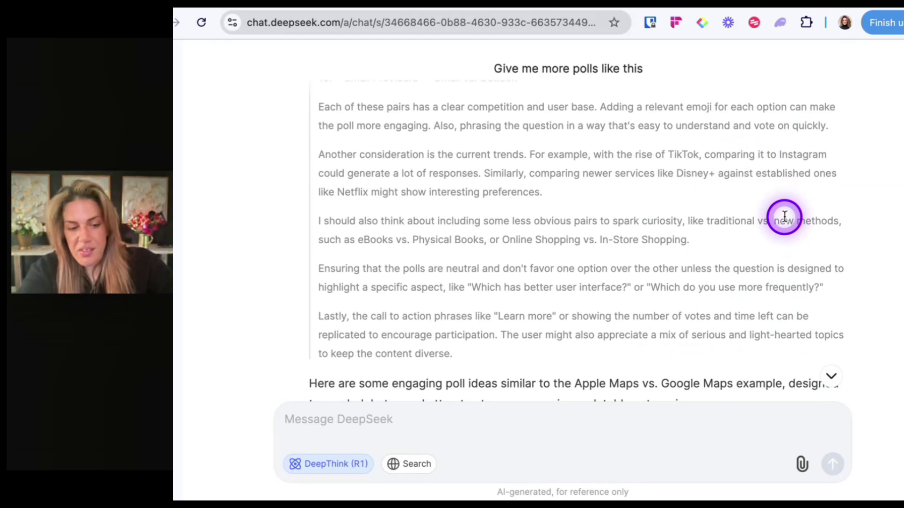
{"action": "left_click", "coordinate": [851, 4]}
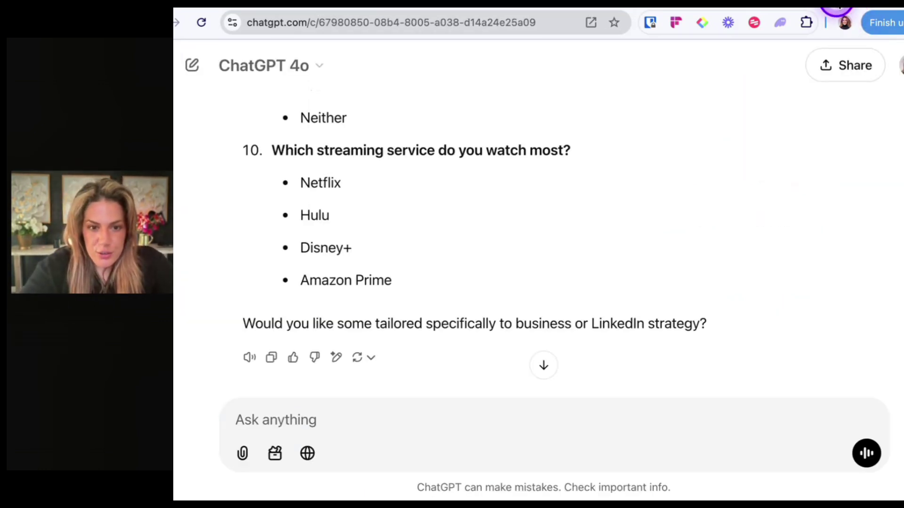
Switch back to the DeepSeek chat
{"action": "left_click", "coordinate": [820, 4]}
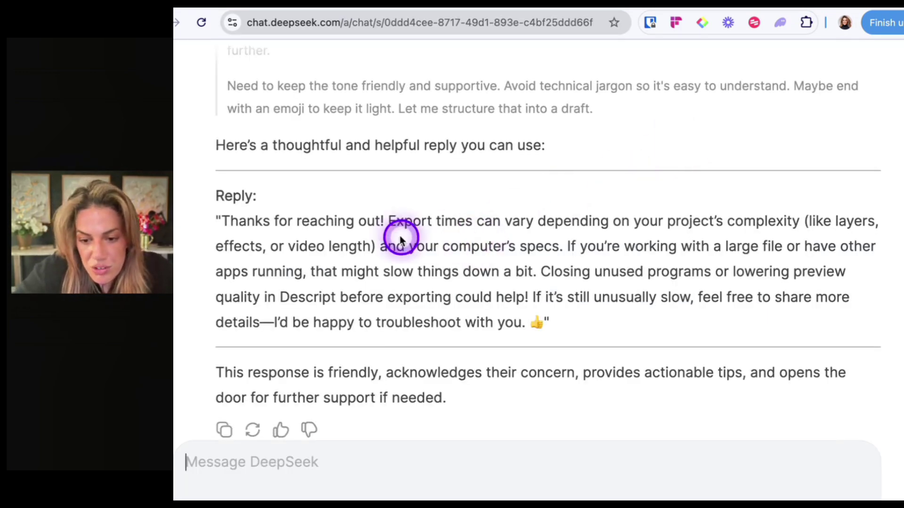
Highlight DeepSeek's suggested reply on export times, slowdowns, and its closing lines
{"action": "left_click_drag", "start_coordinate": [404, 221], "coordinate": [535, 270]}
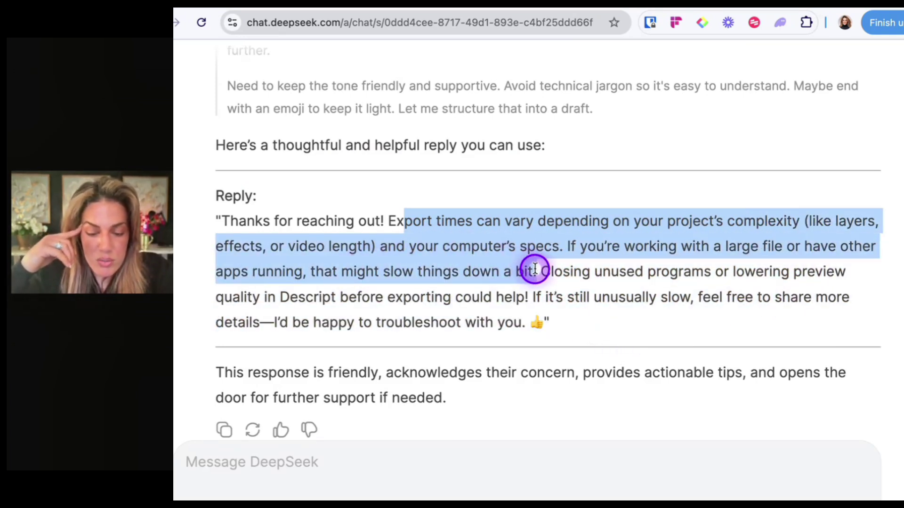
{"action": "left_click", "coordinate": [363, 269]}
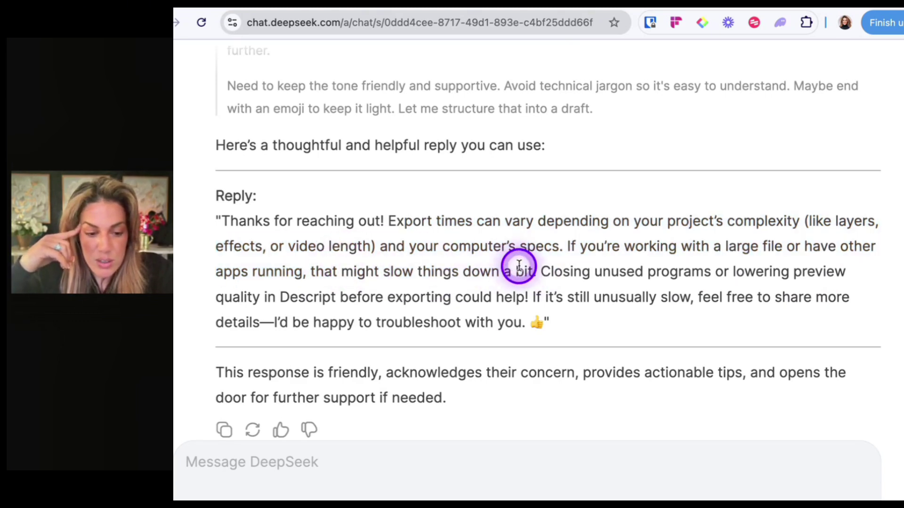
{"action": "left_click_drag", "start_coordinate": [286, 270], "coordinate": [533, 272]}
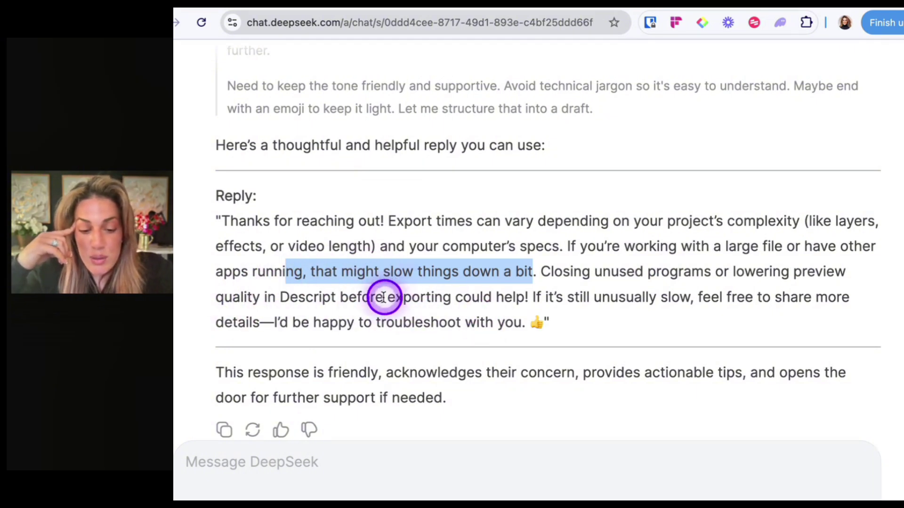
{"action": "left_click_drag", "start_coordinate": [525, 296], "coordinate": [829, 313]}
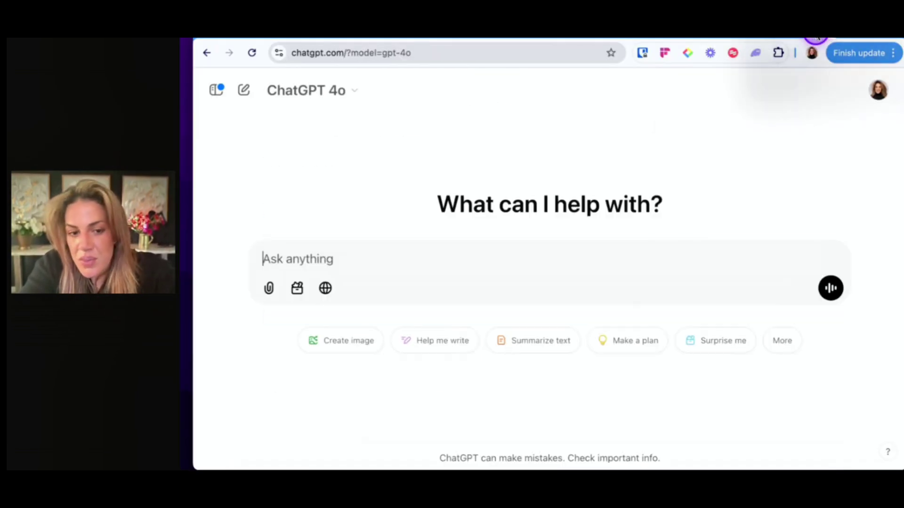
Switch ChatGPT to o1 and submit the YouTube comment question with its screenshot
{"action": "left_click", "coordinate": [296, 90]}
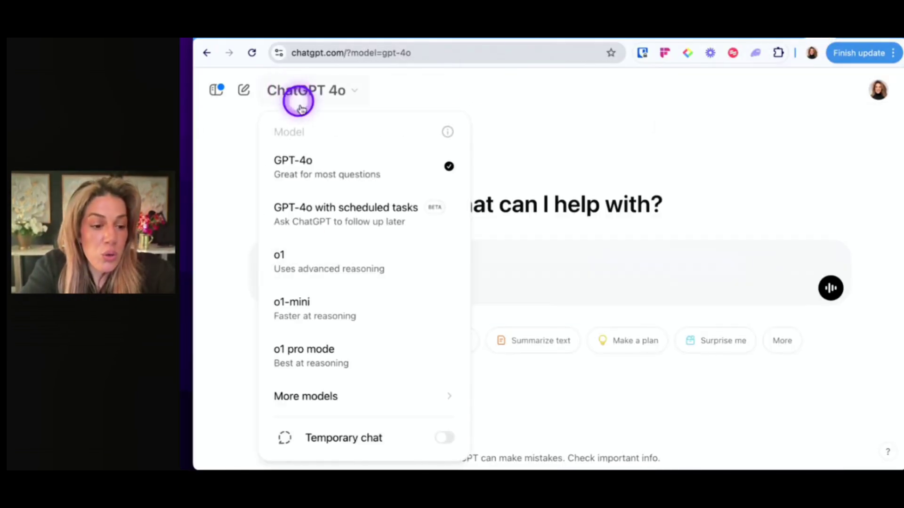
{"action": "left_click", "coordinate": [348, 253]}
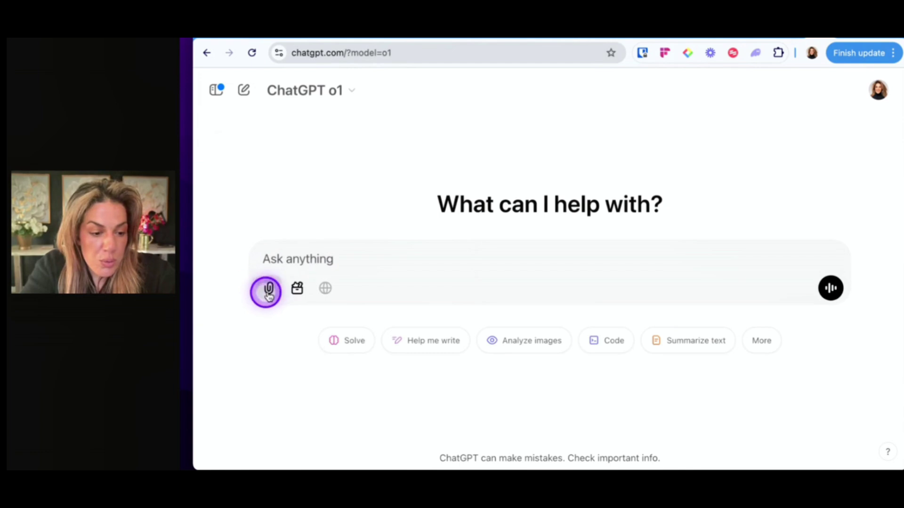
{"action": "left_click", "coordinate": [267, 288]}
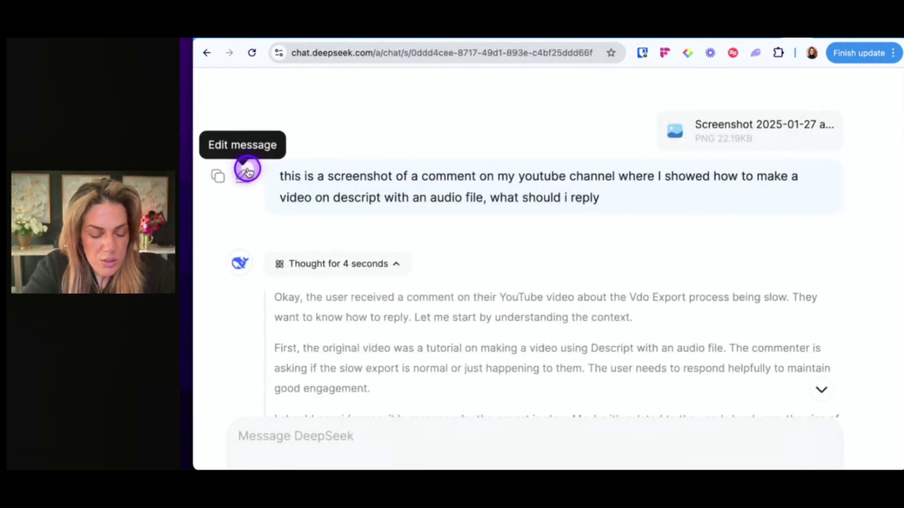
{"action": "triple_click", "coordinate": [309, 177]}
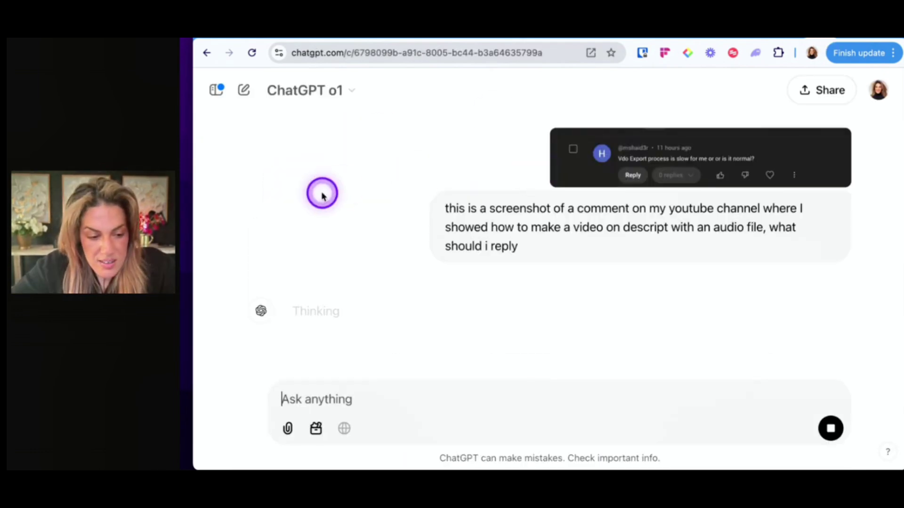
Check o1's reasoning, then highlight its tips on heavy exports, updating software, and speeding up
{"action": "left_click", "coordinate": [322, 311]}
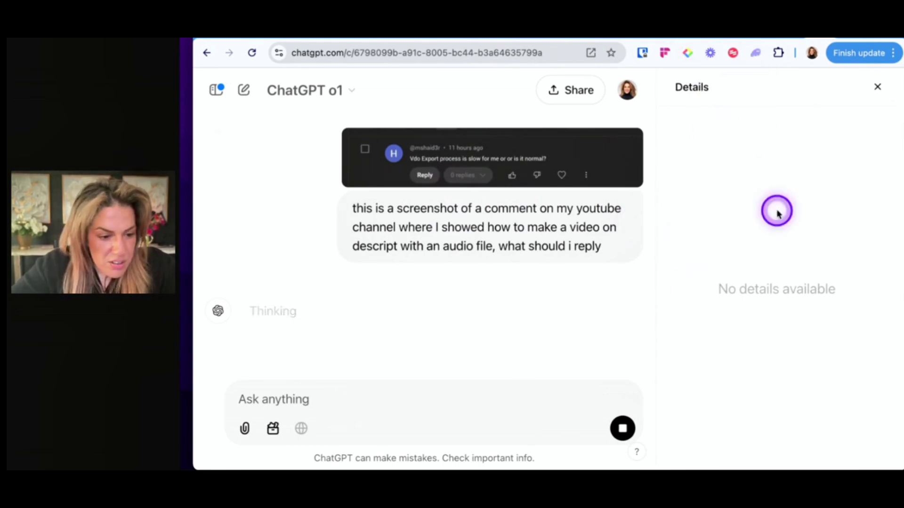
{"action": "left_click", "coordinate": [874, 79]}
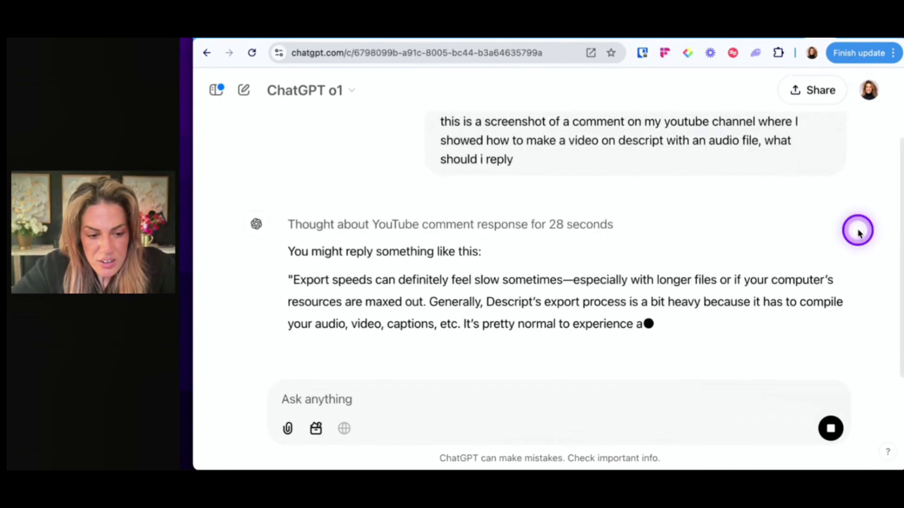
{"action": "scroll", "coordinate": [858, 233], "scroll_direction": "down", "scroll_amount": 3}
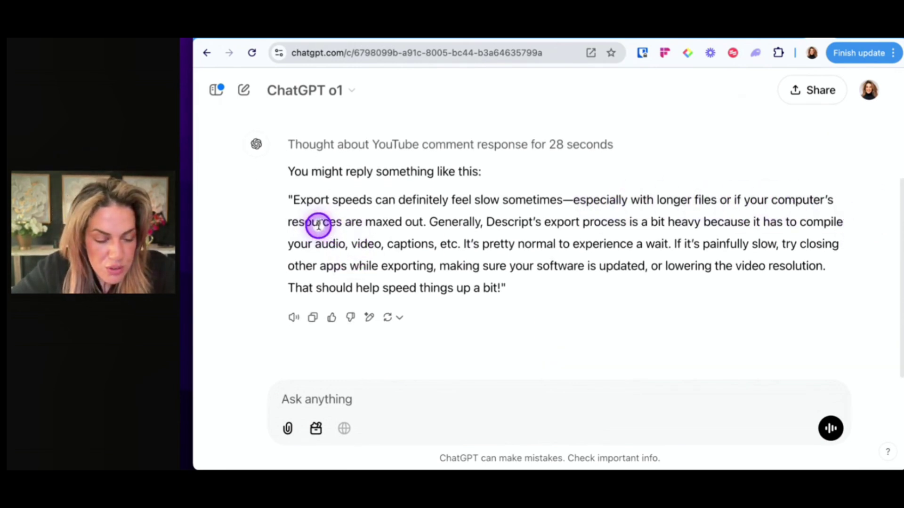
{"action": "left_click_drag", "start_coordinate": [369, 222], "coordinate": [672, 248]}
{"action": "left_click", "coordinate": [479, 235]}
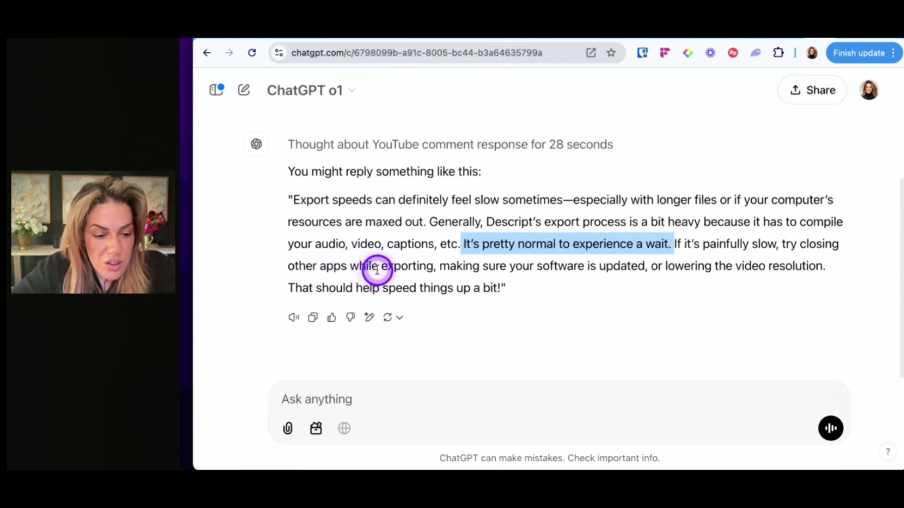
{"action": "left_click_drag", "start_coordinate": [456, 266], "coordinate": [653, 267]}
{"action": "left_click", "coordinate": [653, 266]}
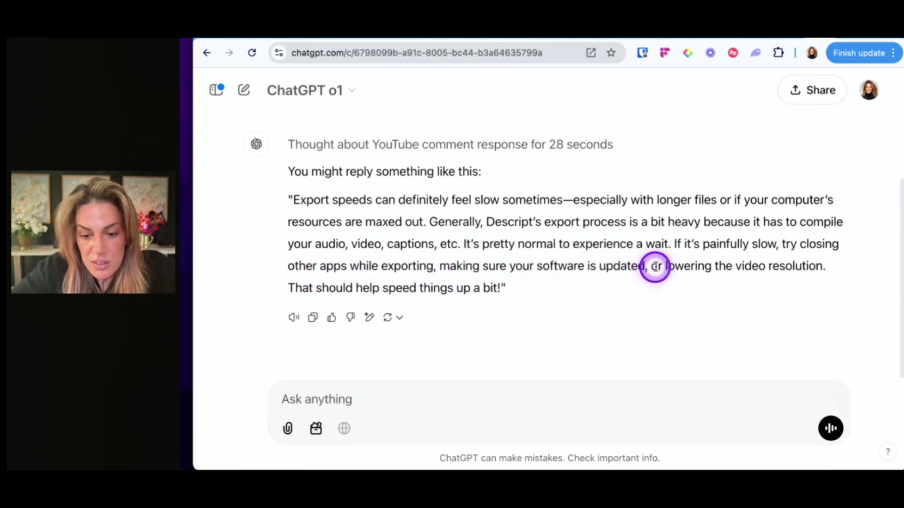
{"action": "left_click_drag", "start_coordinate": [303, 288], "coordinate": [276, 206]}
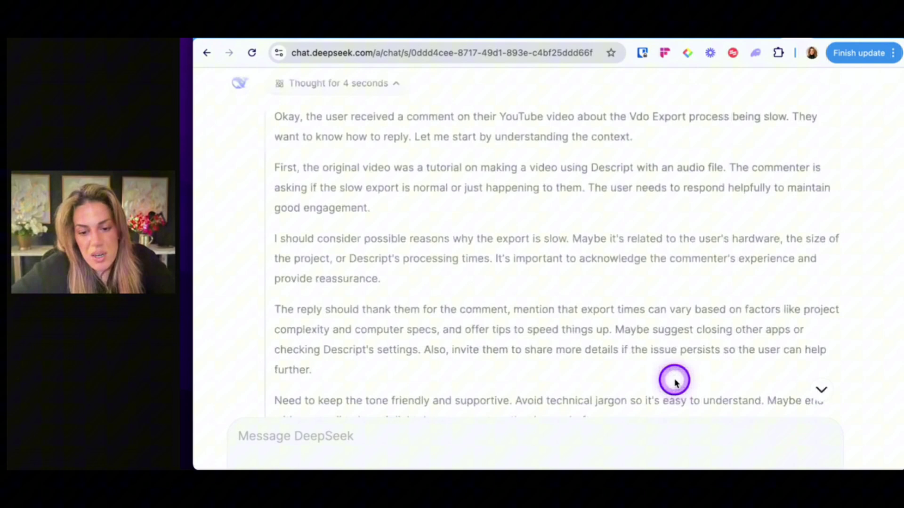
{"action": "scroll", "coordinate": [674, 379], "scroll_direction": "down", "scroll_amount": 10}
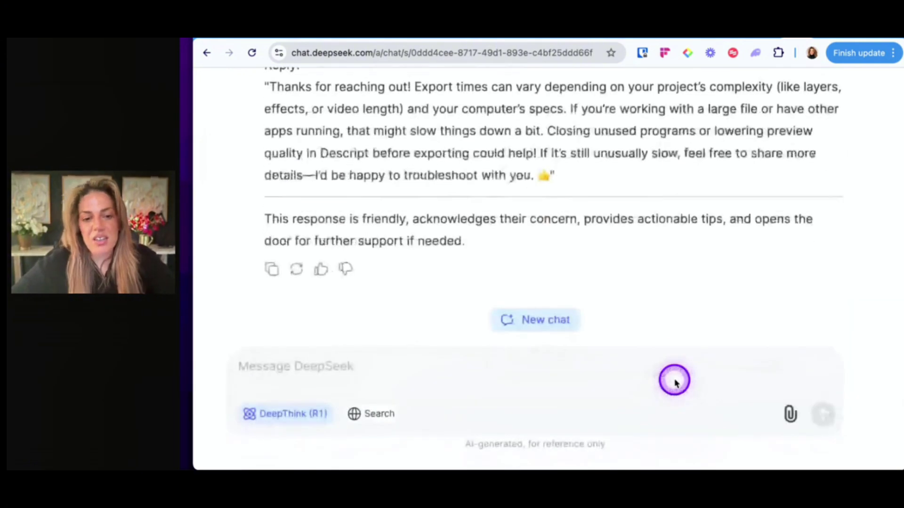